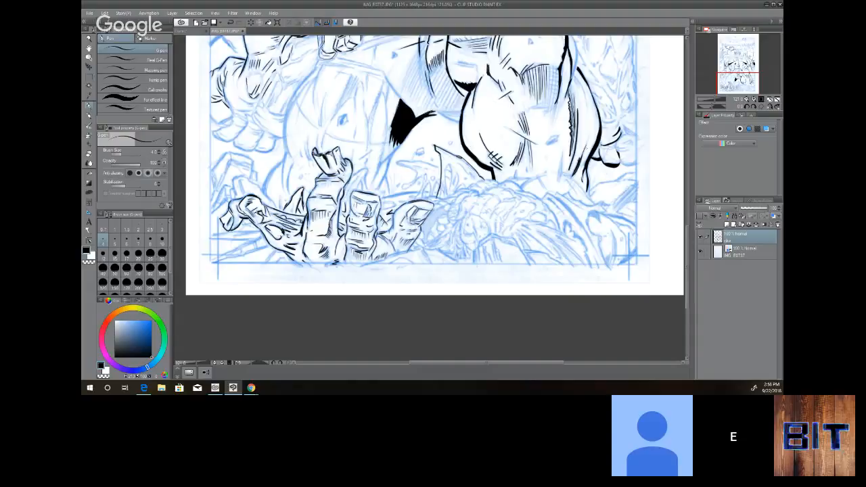
# - Ink the contour lines and the small debris chip on the shin of the figure's bent leg with the G-pen
pyautogui.moveTo(582, 140); pyautogui.dragTo(588, 155)
pyautogui.moveTo(562, 154); pyautogui.dragTo(558, 180)
pyautogui.moveTo(555, 135); pyautogui.dragTo(549, 143)
# - Ink the outlines and hatching of the rubble in the lower-right corner of the page, beside the bent leg
pyautogui.moveTo(590, 195)
pyautogui.mouseDown()
pyautogui.moveTo(585, 170)
pyautogui.moveTo(589, 183)
pyautogui.moveTo(615, 179)
pyautogui.moveTo(598, 184)
pyautogui.mouseUp()
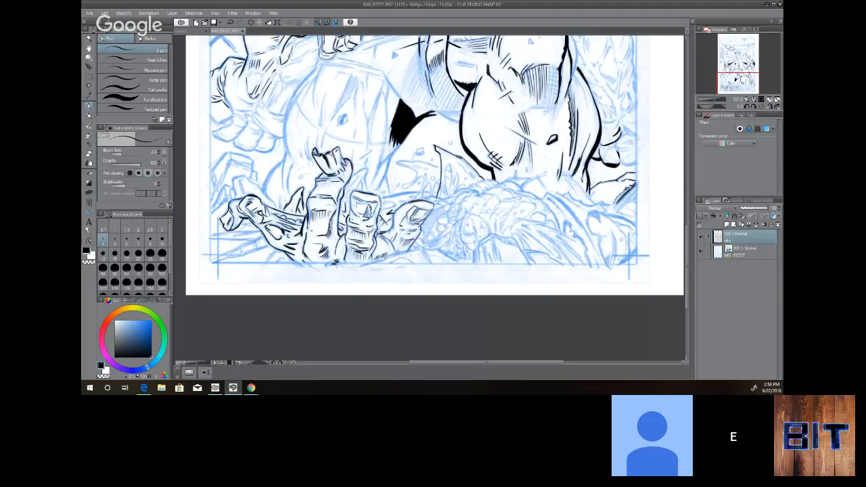
pyautogui.moveTo(635, 199); pyautogui.dragTo(618, 205)
pyautogui.moveTo(634, 187); pyautogui.dragTo(617, 204)
pyautogui.moveTo(636, 184); pyautogui.dragTo(622, 200)
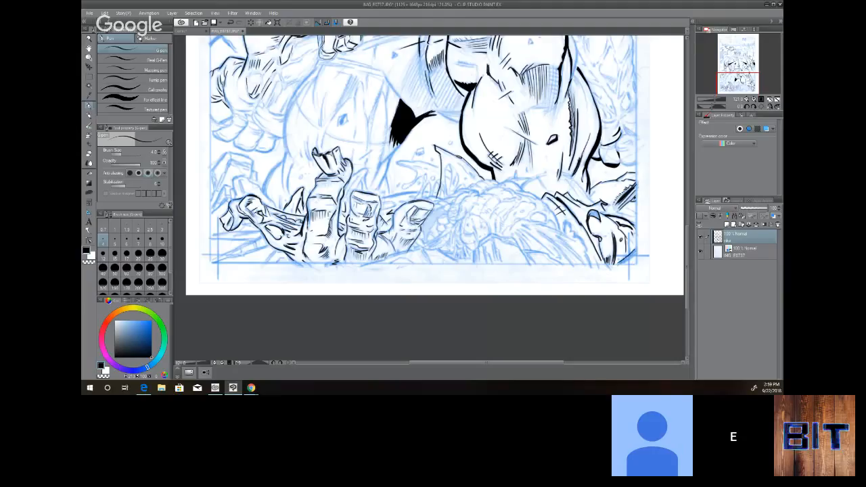
pyautogui.moveTo(627, 261); pyautogui.dragTo(637, 254)
pyautogui.moveTo(616, 218); pyautogui.dragTo(634, 204)
# - Ink the rubble's upper edge beneath the bent leg and the jagged splinters and debris between the legs
pyautogui.moveTo(498, 180); pyautogui.dragTo(522, 192)
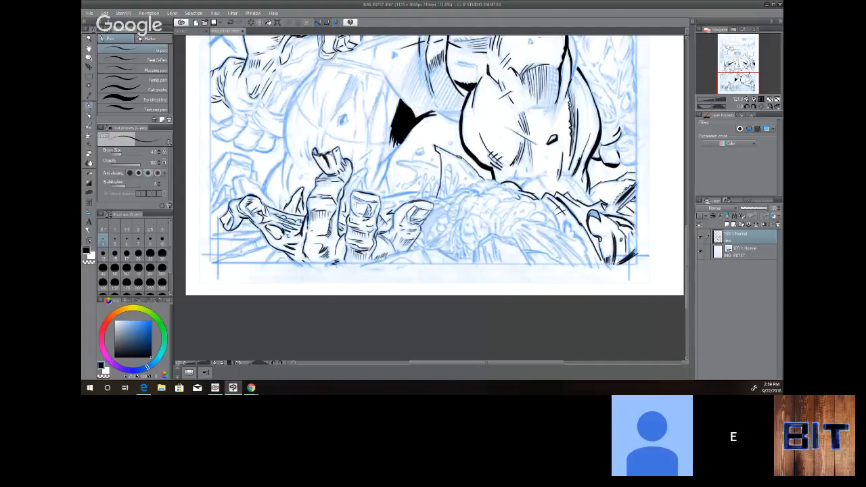
pyautogui.moveTo(504, 191); pyautogui.dragTo(513, 189)
pyautogui.moveTo(448, 162); pyautogui.dragTo(450, 191)
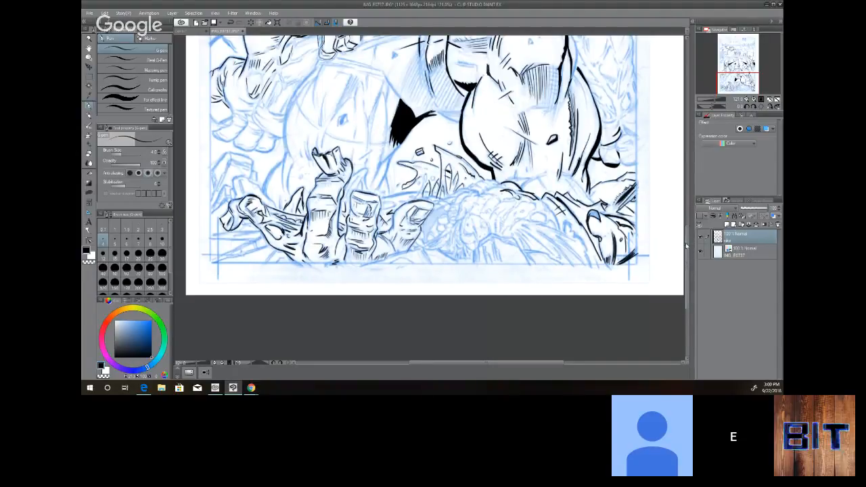
# - Ink the fingers of the hand beside the bent leg and add crosshatching to the shadow below the knee
pyautogui.scroll(1, 686, 240)
pyautogui.moveTo(686, 240); pyautogui.dragTo(688, 212)
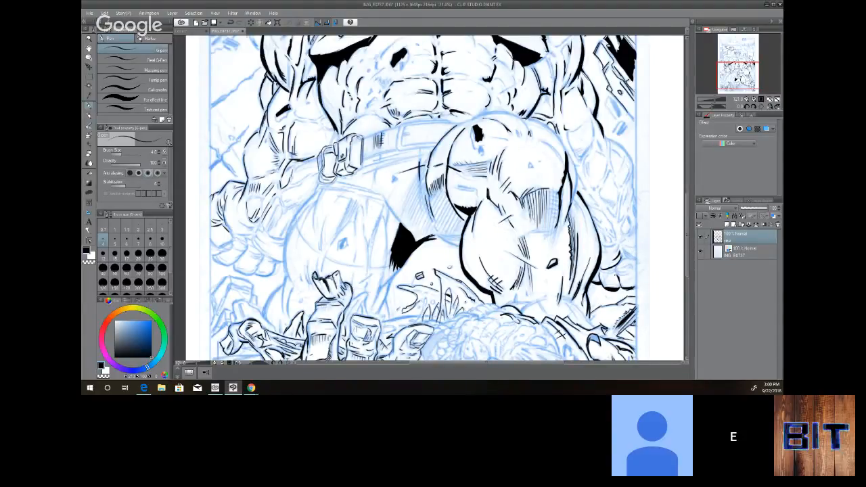
pyautogui.moveTo(615, 274); pyautogui.dragTo(625, 275)
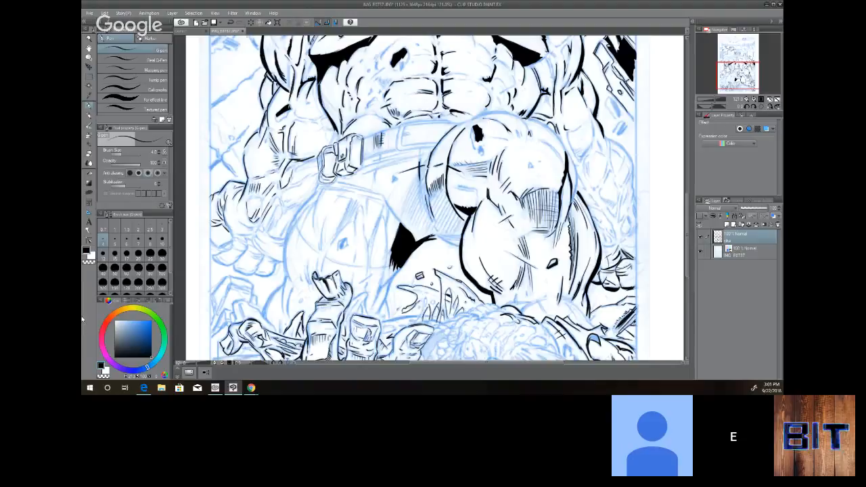
# - Use Lasso Fill to make the shadow below the knee and the small debris beside the arm solid black
pyautogui.click(90, 194)
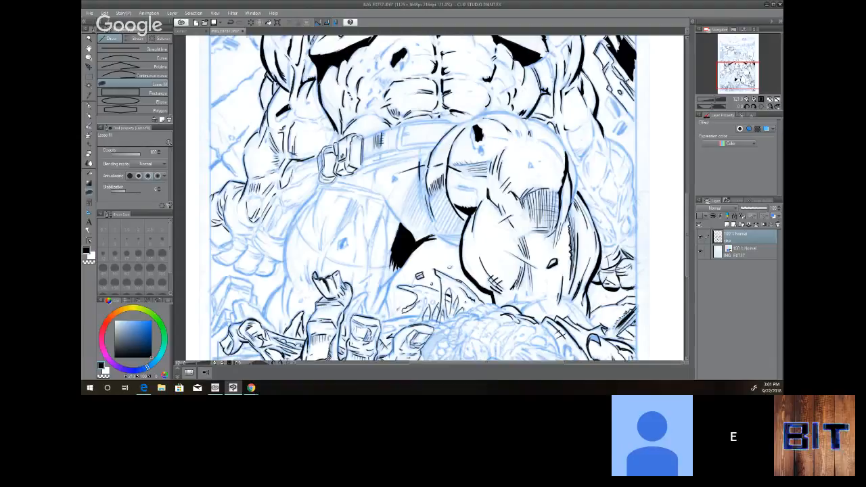
pyautogui.moveTo(522, 197)
pyautogui.mouseDown()
pyautogui.moveTo(533, 223)
pyautogui.moveTo(544, 217)
pyautogui.moveTo(552, 234)
pyautogui.moveTo(561, 196)
pyautogui.moveTo(551, 185)
pyautogui.moveTo(521, 197)
pyautogui.moveTo(561, 196)
pyautogui.moveTo(555, 188)
pyautogui.moveTo(535, 186)
pyautogui.moveTo(520, 197)
pyautogui.moveTo(561, 193)
pyautogui.mouseUp()
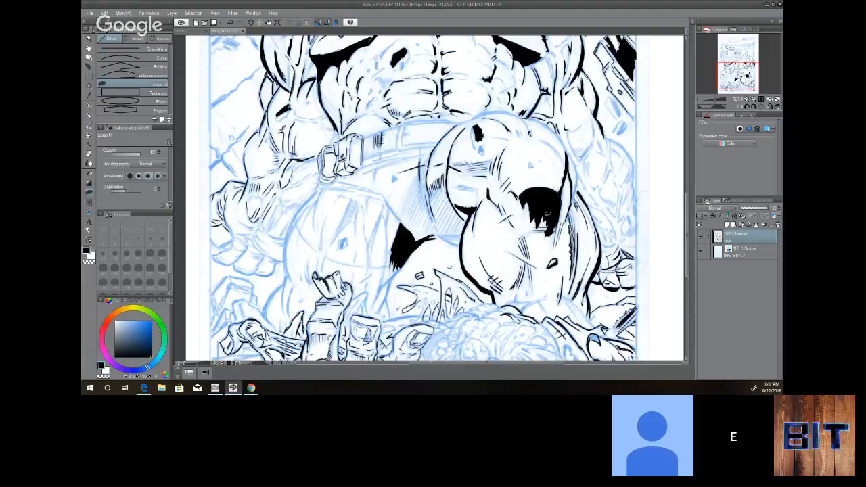
pyautogui.moveTo(554, 224)
pyautogui.mouseDown()
pyautogui.moveTo(550, 234)
pyautogui.moveTo(554, 226)
pyautogui.moveTo(546, 228)
pyautogui.mouseUp()
pyautogui.moveTo(546, 223)
pyautogui.mouseDown()
pyautogui.moveTo(543, 215)
pyautogui.moveTo(548, 229)
pyautogui.mouseUp()
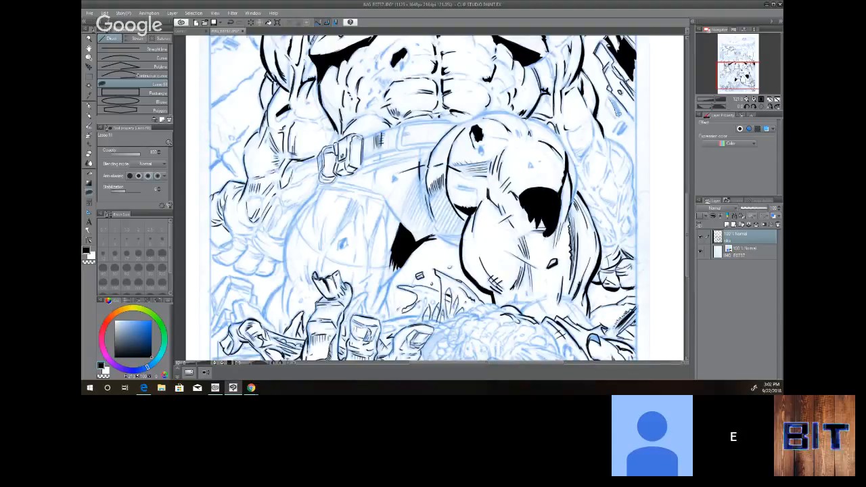
pyautogui.moveTo(618, 113)
pyautogui.mouseDown()
pyautogui.moveTo(610, 96)
pyautogui.moveTo(619, 134)
pyautogui.moveTo(622, 119)
pyautogui.mouseUp()
# - Fill the large rock shards at the page's left edge, beside the screaming head, with solid black using Lasso Fill
pyautogui.scroll(1, 686, 229)
pyautogui.scroll(5, 686, 229)
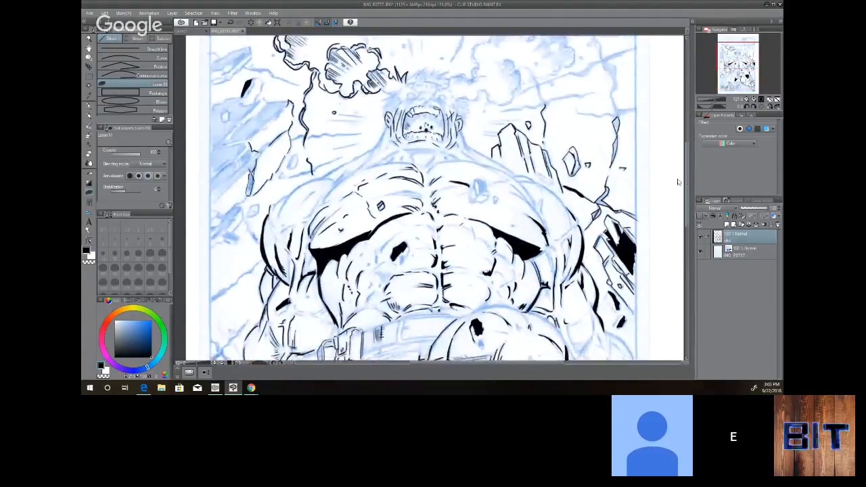
pyautogui.moveTo(460, 364); pyautogui.dragTo(414, 366)
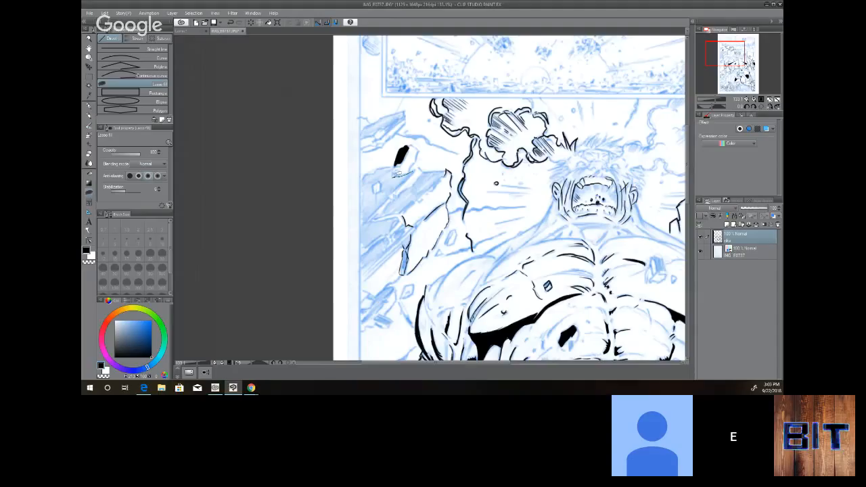
pyautogui.moveTo(399, 174)
pyautogui.mouseDown()
pyautogui.moveTo(390, 163)
pyautogui.moveTo(372, 168)
pyautogui.moveTo(361, 213)
pyautogui.mouseUp()
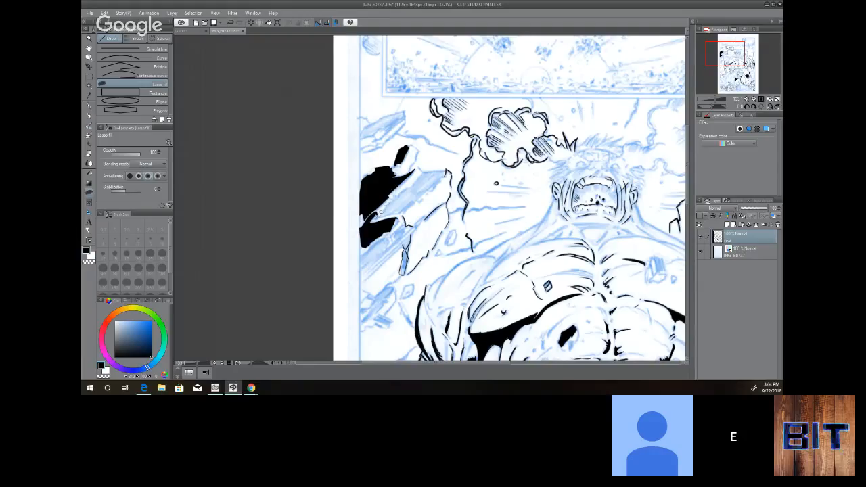
pyautogui.moveTo(392, 193)
pyautogui.mouseDown()
pyautogui.moveTo(431, 167)
pyautogui.moveTo(449, 169)
pyautogui.moveTo(412, 205)
pyautogui.moveTo(378, 215)
pyautogui.mouseUp()
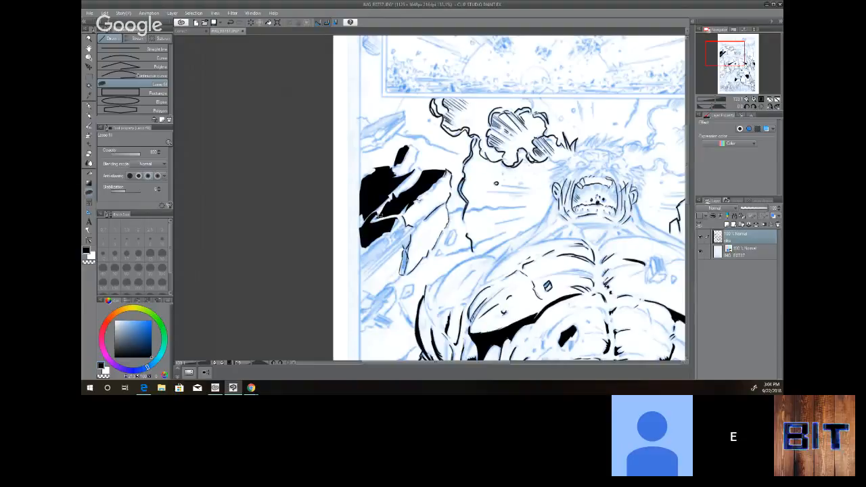
# - Examine the overall balance of inked lines and black areas across the whole page, from top panel to bottom rubble
pyautogui.scroll(-8, 378, 215)
pyautogui.scroll(10, 378, 216)
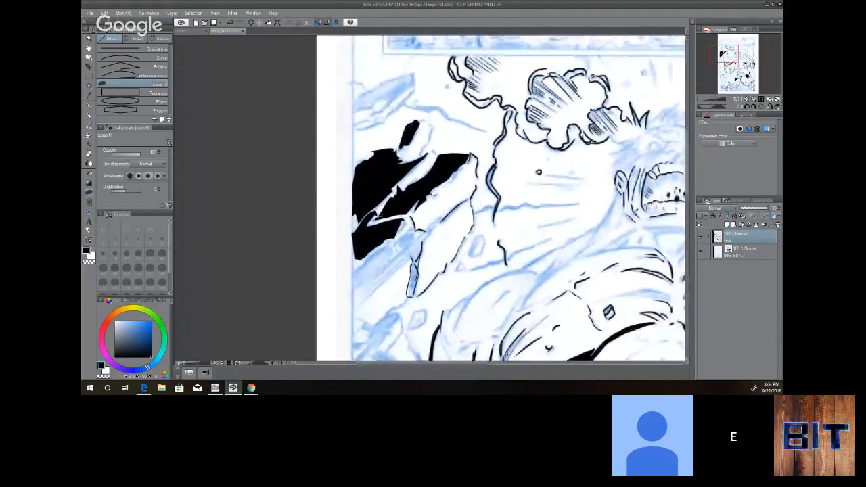
pyautogui.scroll(-15, 378, 215)
pyautogui.scroll(6, 406, 217)
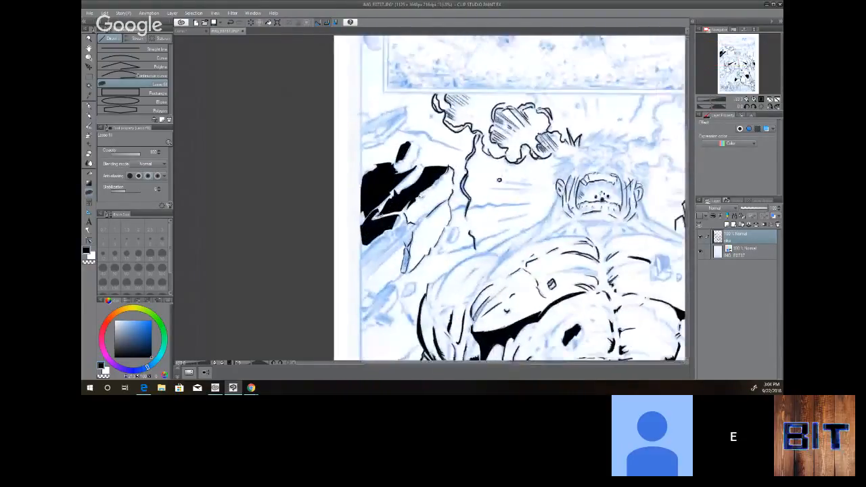
pyautogui.scroll(-3, 406, 216)
pyautogui.scroll(3, 378, 208)
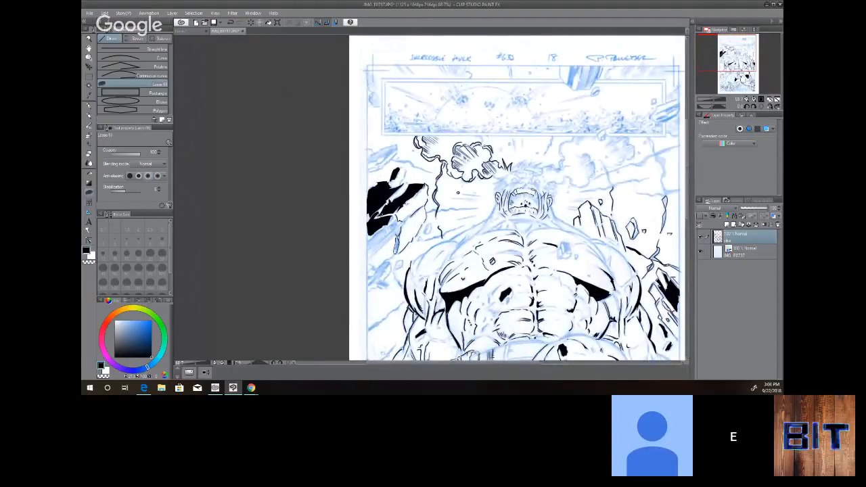
pyautogui.scroll(-3, 457, 193)
pyautogui.scroll(2, 457, 193)
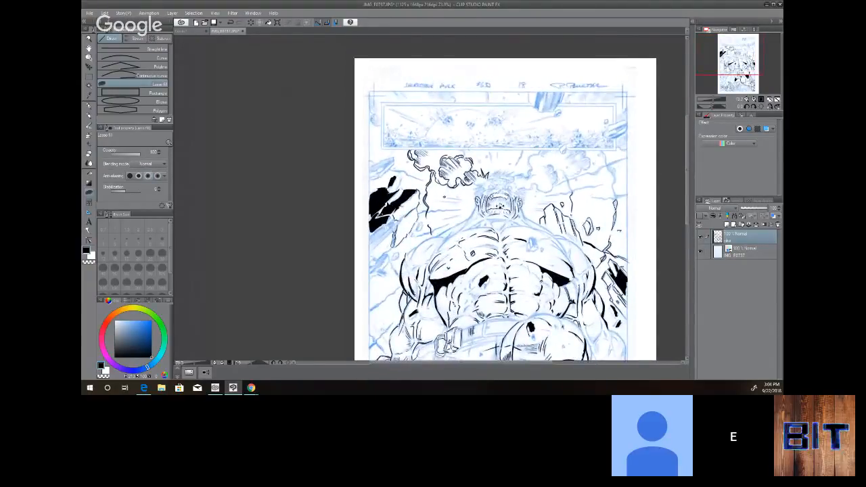
pyautogui.click(686, 223)
pyautogui.click(686, 221)
pyautogui.click(686, 222)
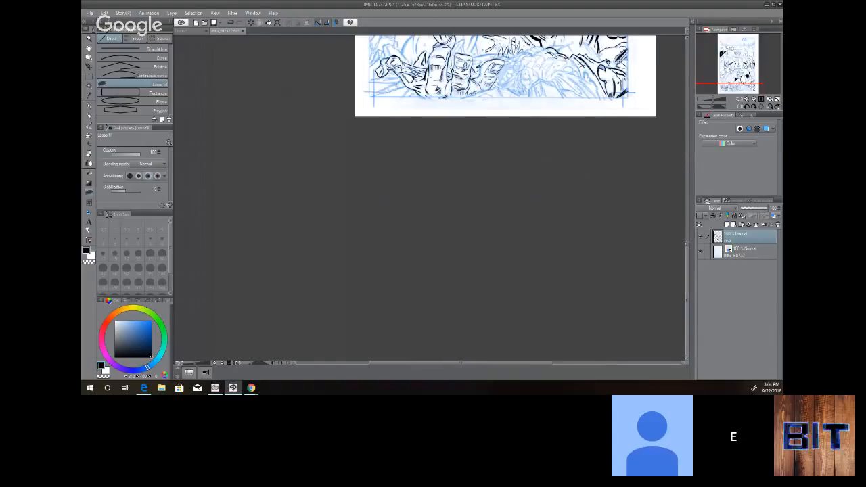
pyautogui.hscroll(3, 672, 265)
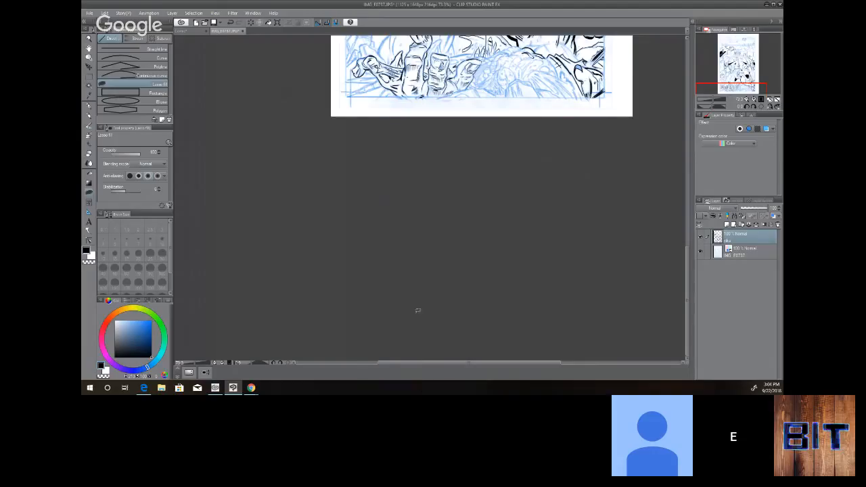
pyautogui.moveTo(685, 274); pyautogui.dragTo(686, 200)
pyautogui.moveTo(683, 174); pyautogui.dragTo(686, 193)
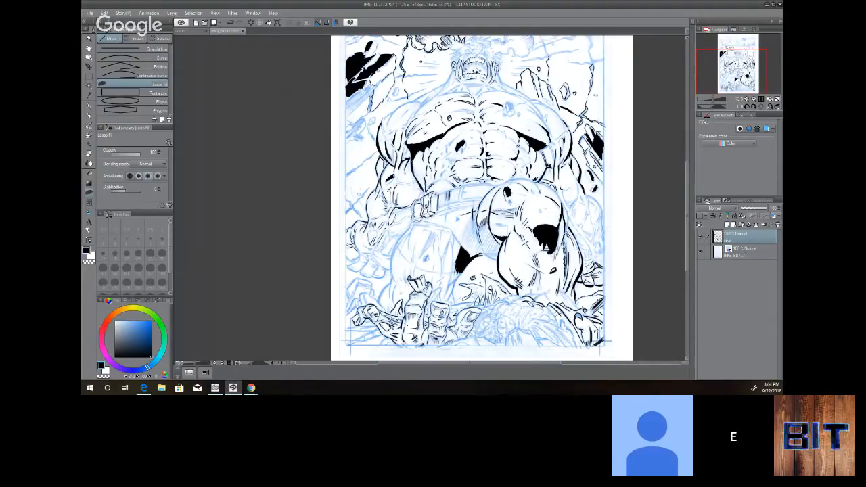
# - Switch to the Edge browser and open the Amazon product page for CLIP STUDIO TABMATE for GLOBAL
pyautogui.click(143, 388)
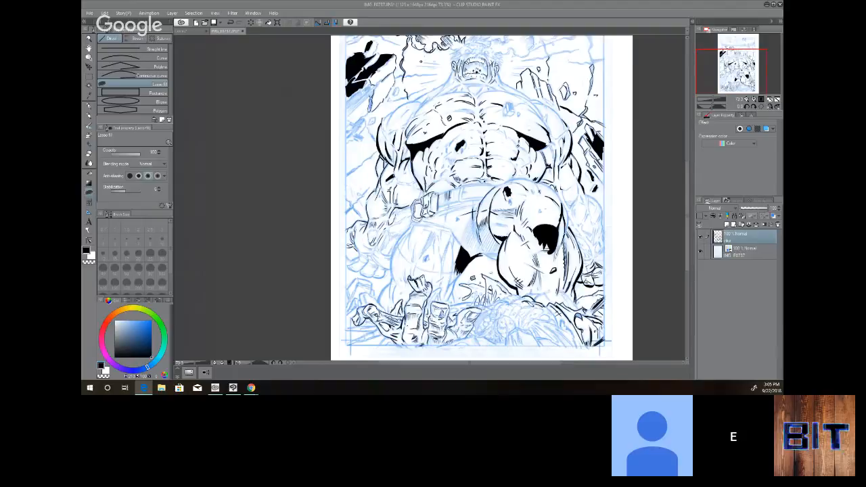
pyautogui.moveTo(783, 135); pyautogui.dragTo(476, 34)
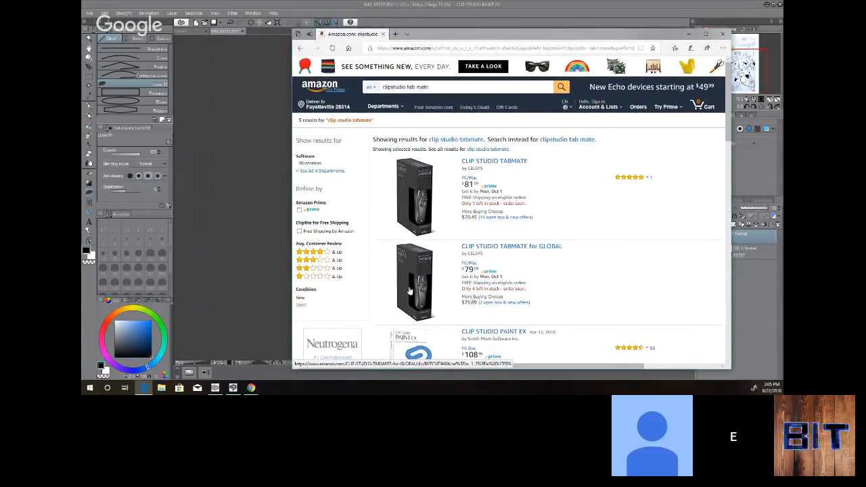
pyautogui.click(501, 250)
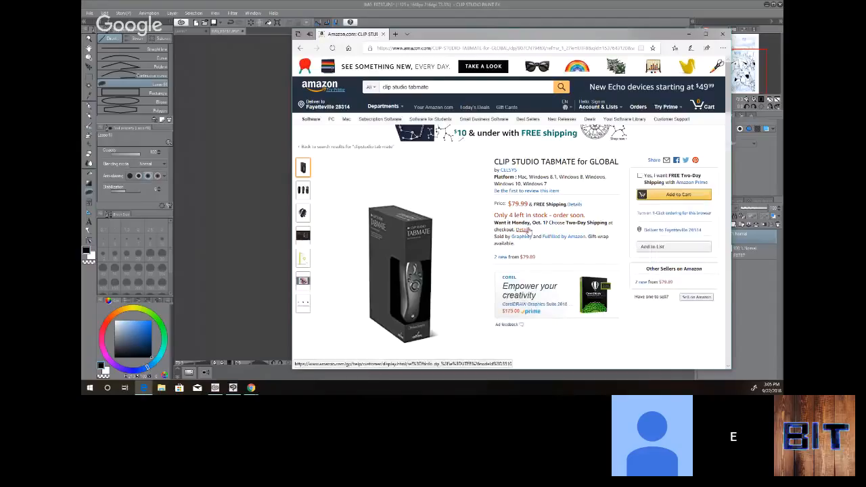
# - View the Tabmate's enlarged product images, including the packaging, three-sided view, hand grip and promotional card, then preview the artwork image
pyautogui.scroll(-1, 525, 230)
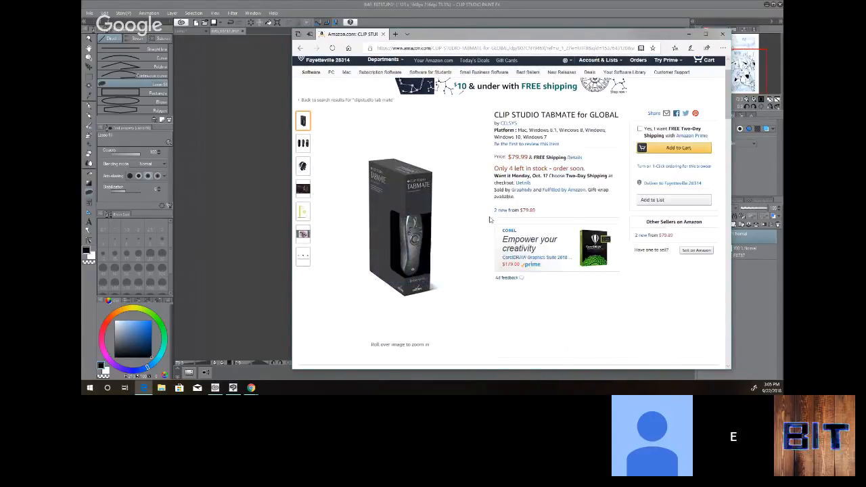
pyautogui.click(421, 219)
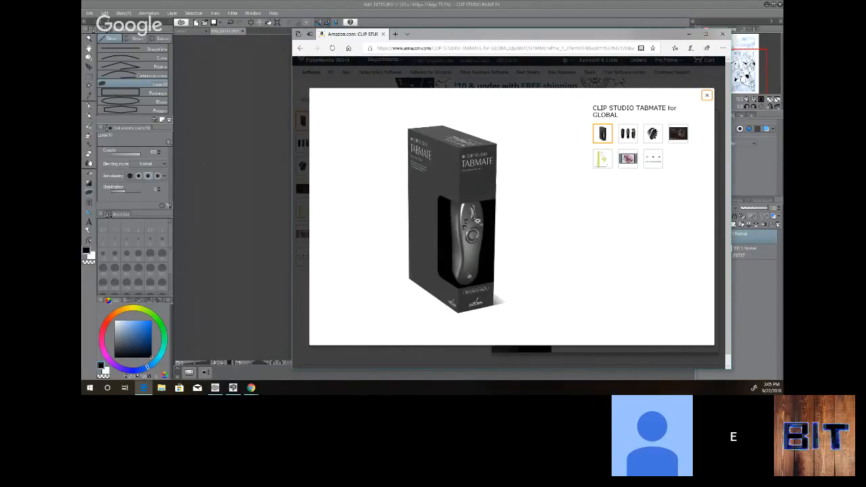
pyautogui.click(628, 133)
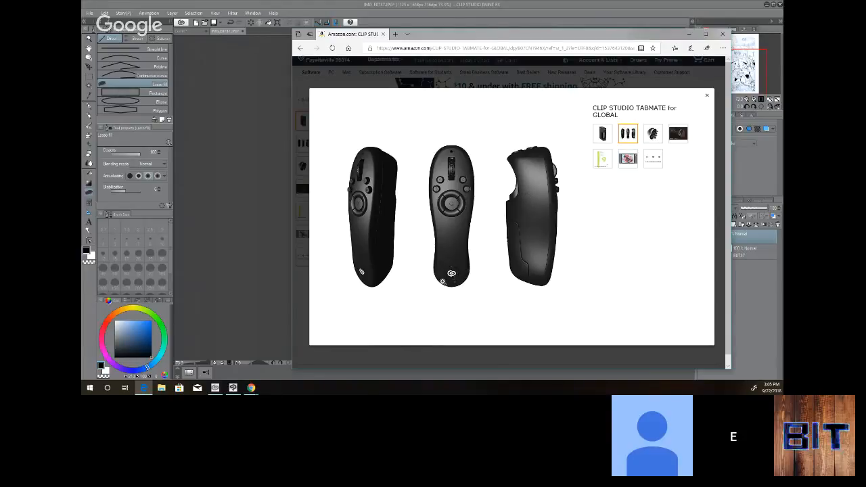
pyautogui.click(651, 136)
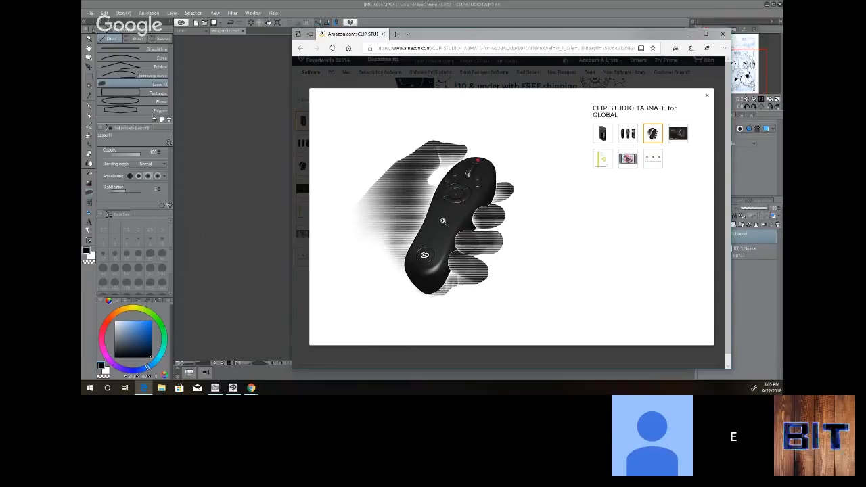
pyautogui.click(676, 139)
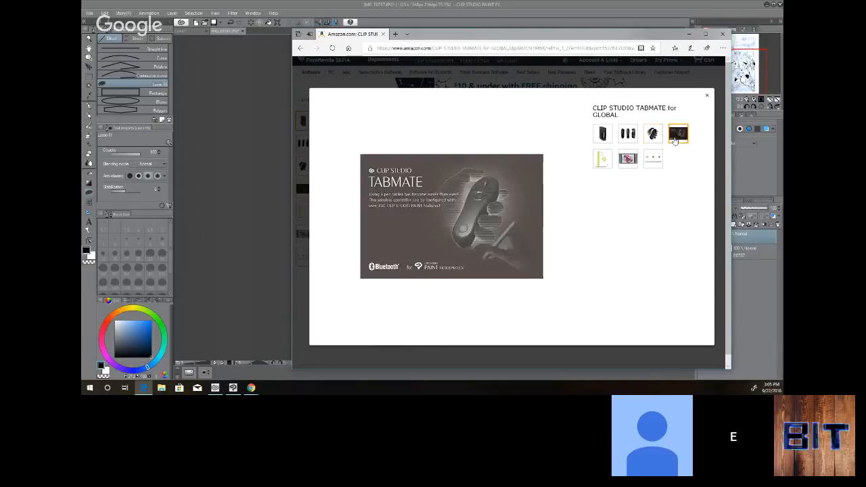
pyautogui.click(627, 159)
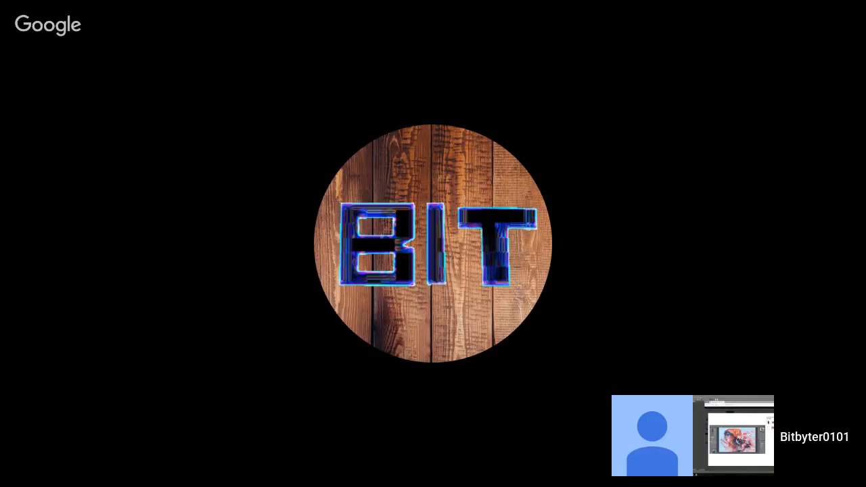
pyautogui.click(601, 144)
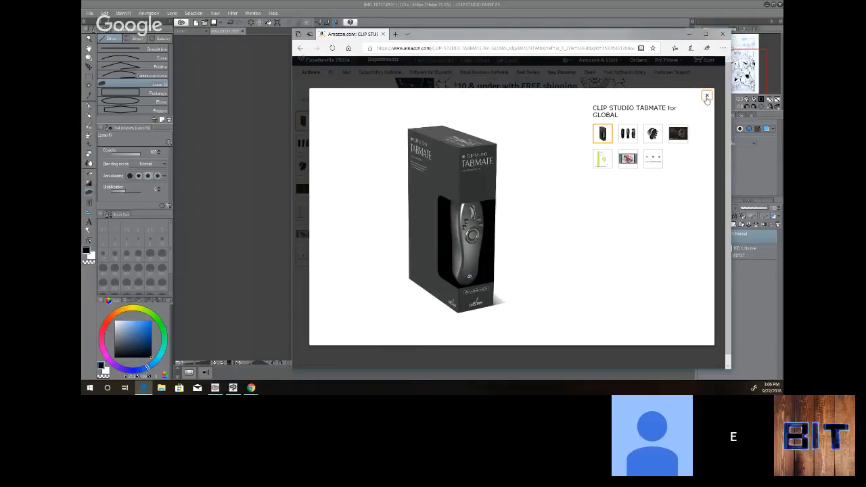
pyautogui.click(706, 95)
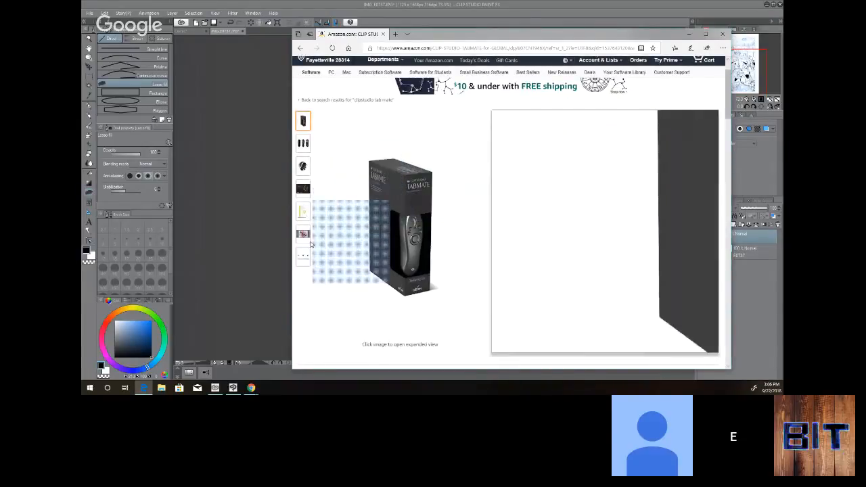
pyautogui.moveTo(304, 235)
# - Look through the sponsored and also-viewed products listed further down the Tabmate product page
pyautogui.scroll(2, 422, 190)
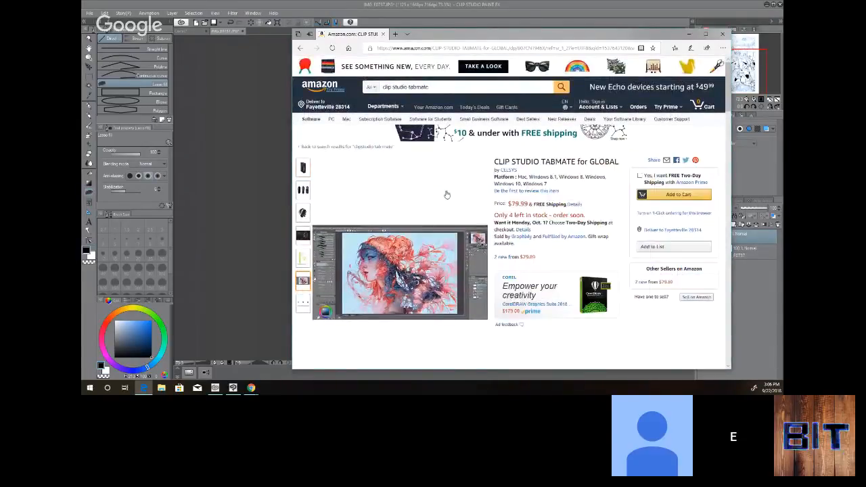
pyautogui.scroll(-3, 445, 194)
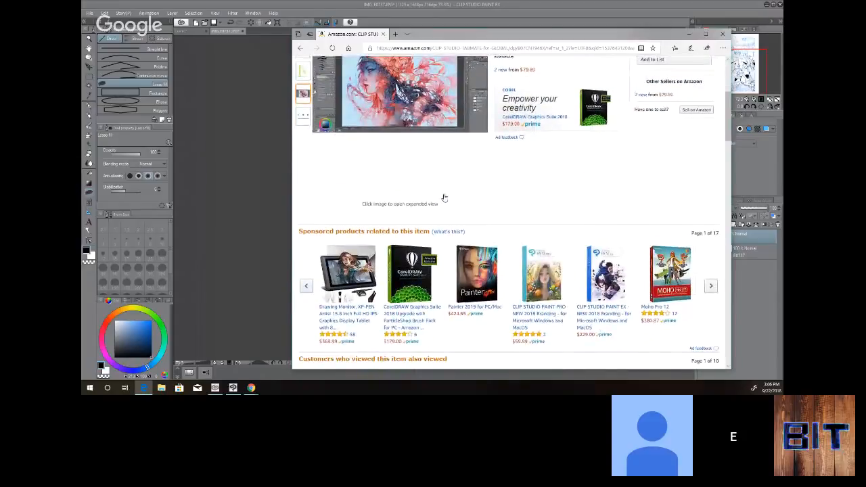
pyautogui.scroll(-2, 445, 196)
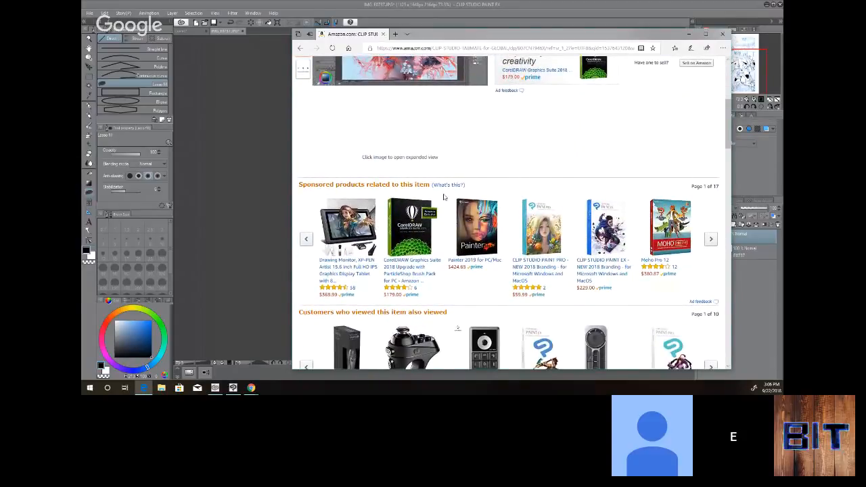
pyautogui.scroll(-1, 445, 196)
pyautogui.scroll(-1, 419, 230)
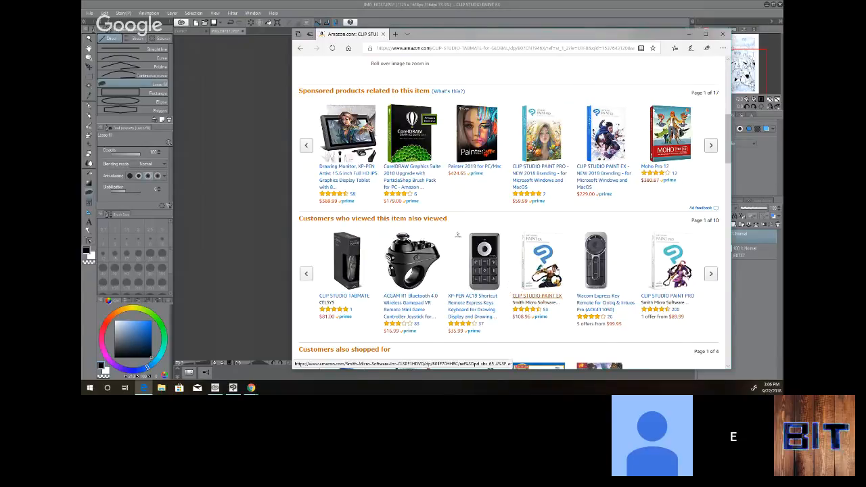
# - View the product page for CLIP STUDIO PAINT EX - NEW 2018 Branding, return to the Tabmate listing and close the browser
pyautogui.scroll(1, 555, 270)
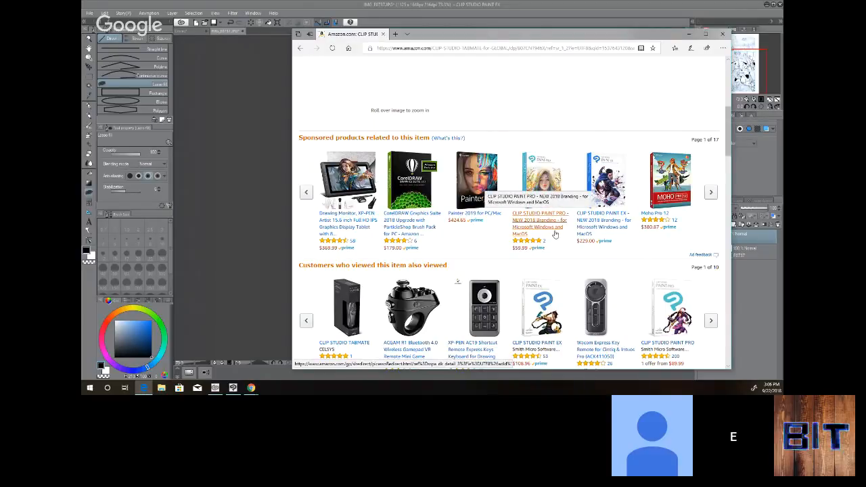
pyautogui.click(593, 232)
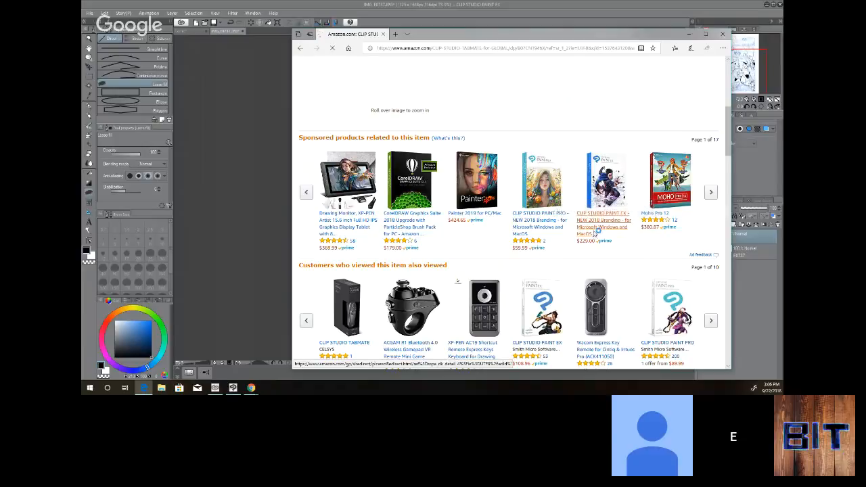
pyautogui.scroll(-1, 574, 218)
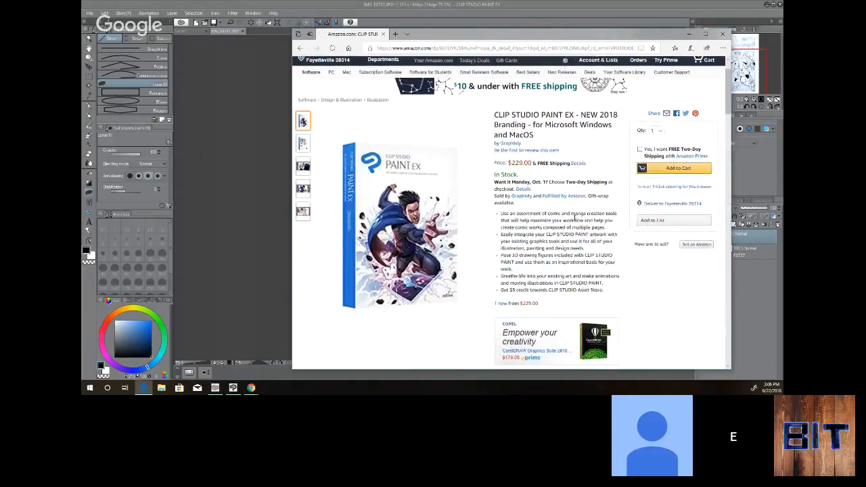
pyautogui.moveTo(426, 177)
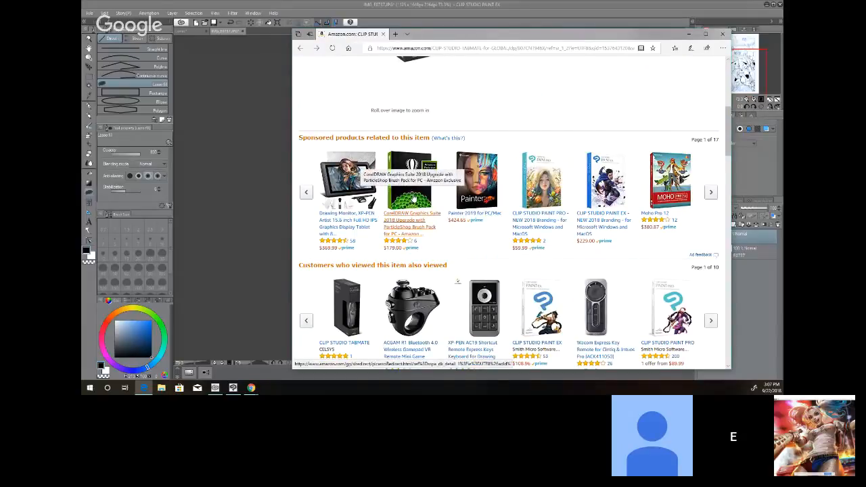
pyautogui.scroll(-1, 505, 217)
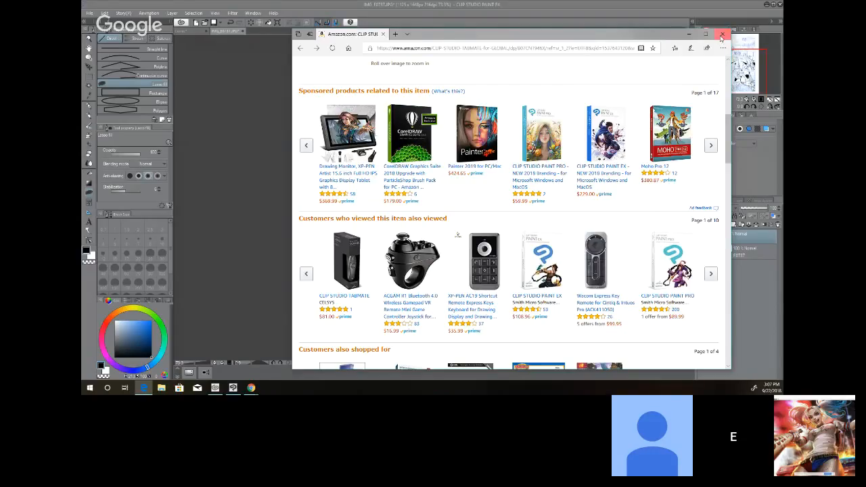
pyautogui.click(721, 33)
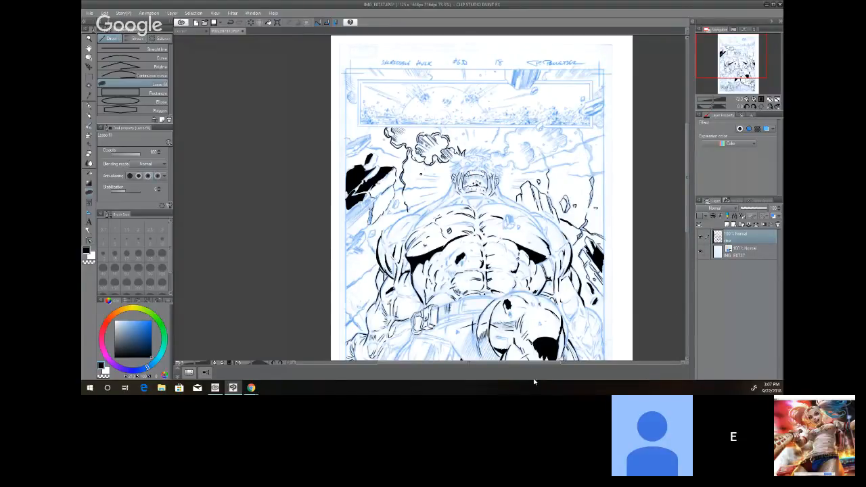
# - Ink the Hulk's shoulder, upper-arm outline and trapezius on the page's left side with the G-pen
pyautogui.moveTo(524, 364); pyautogui.dragTo(487, 364)
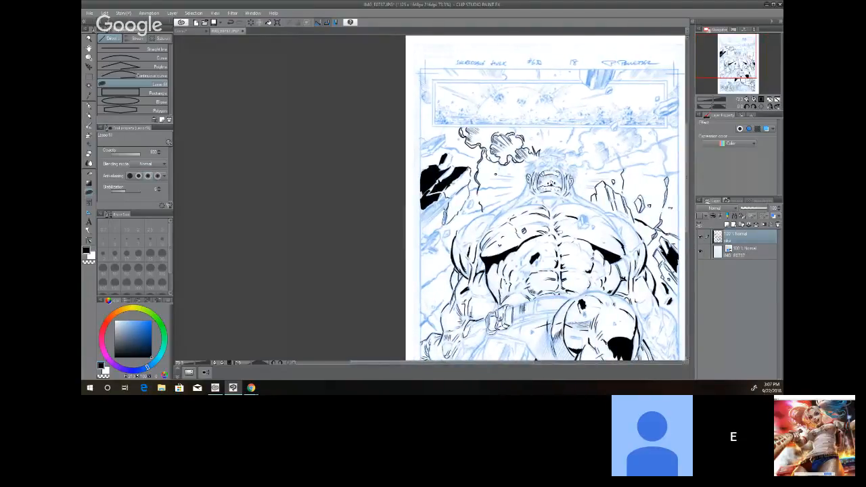
pyautogui.scroll(4, 570, 237)
pyautogui.scroll(1, 570, 241)
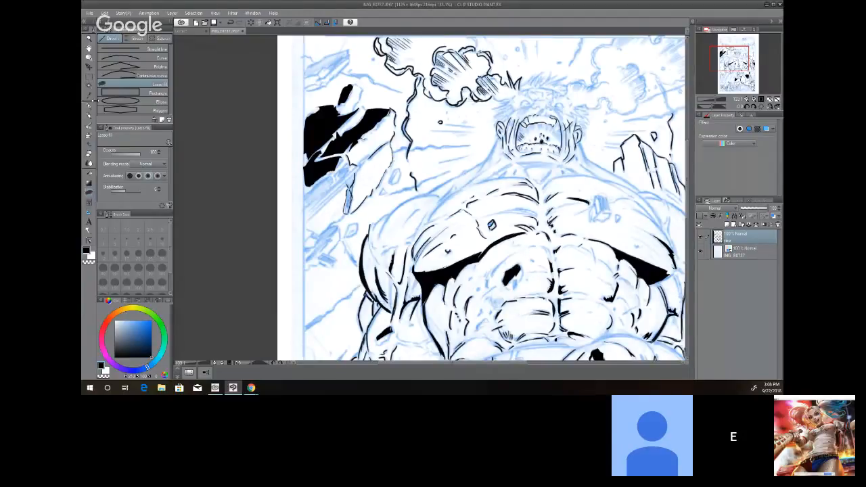
pyautogui.click(90, 105)
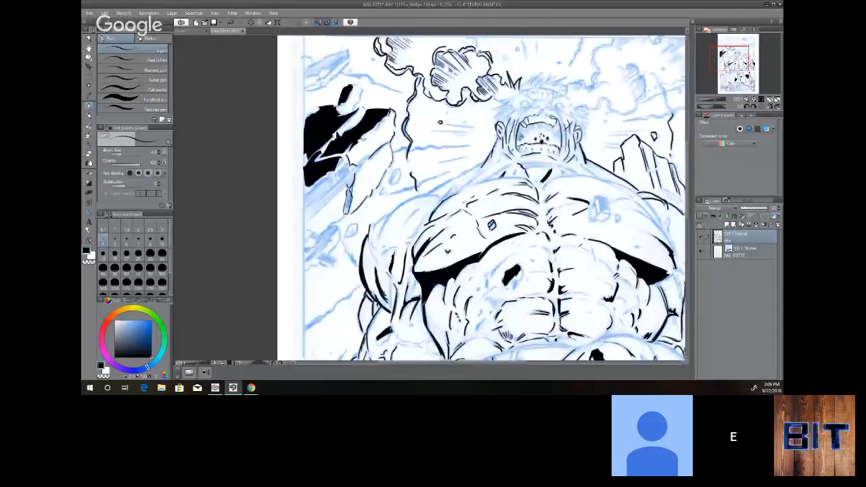
pyautogui.moveTo(433, 212)
pyautogui.mouseDown()
pyautogui.moveTo(462, 190)
pyautogui.moveTo(431, 215)
pyautogui.mouseUp()
pyautogui.moveTo(451, 187); pyautogui.dragTo(437, 203)
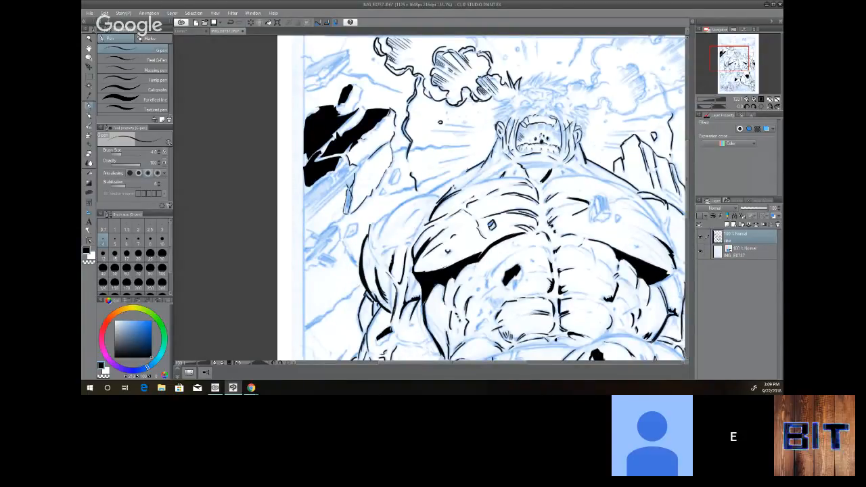
pyautogui.moveTo(459, 174)
pyautogui.mouseDown()
pyautogui.moveTo(373, 230)
pyautogui.moveTo(391, 215)
pyautogui.mouseUp()
pyautogui.moveTo(441, 194); pyautogui.dragTo(408, 197)
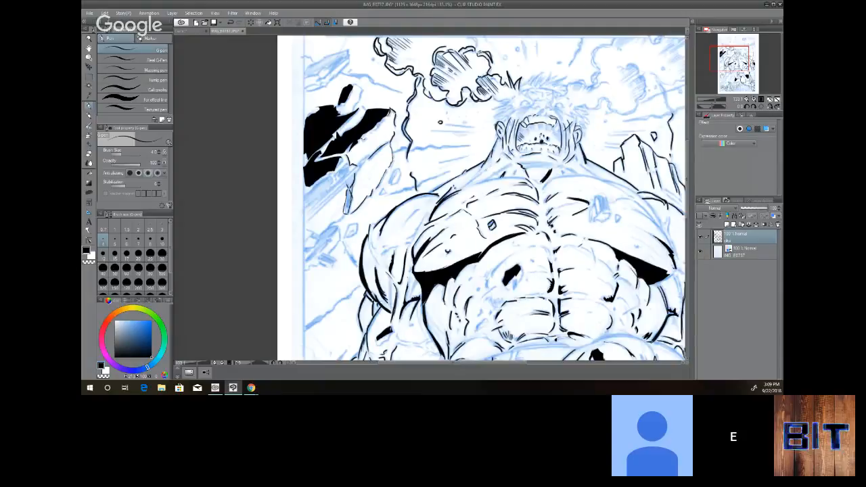
pyautogui.moveTo(488, 168)
pyautogui.mouseDown()
pyautogui.moveTo(461, 191)
pyautogui.moveTo(473, 179)
pyautogui.mouseUp()
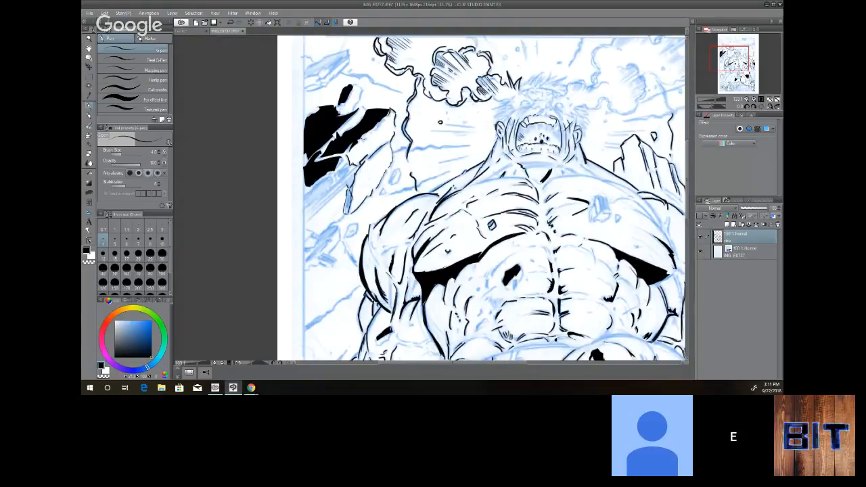
# - Ink the upper abdominal contours around the black wound below the left-hand pectoral, plus a short line on the arm
pyautogui.moveTo(410, 280)
pyautogui.mouseDown()
pyautogui.moveTo(417, 295)
pyautogui.moveTo(407, 295)
pyautogui.moveTo(413, 288)
pyautogui.moveTo(409, 295)
pyautogui.mouseUp()
pyautogui.moveTo(514, 253); pyautogui.dragTo(502, 262)
pyautogui.moveTo(539, 265); pyautogui.dragTo(543, 274)
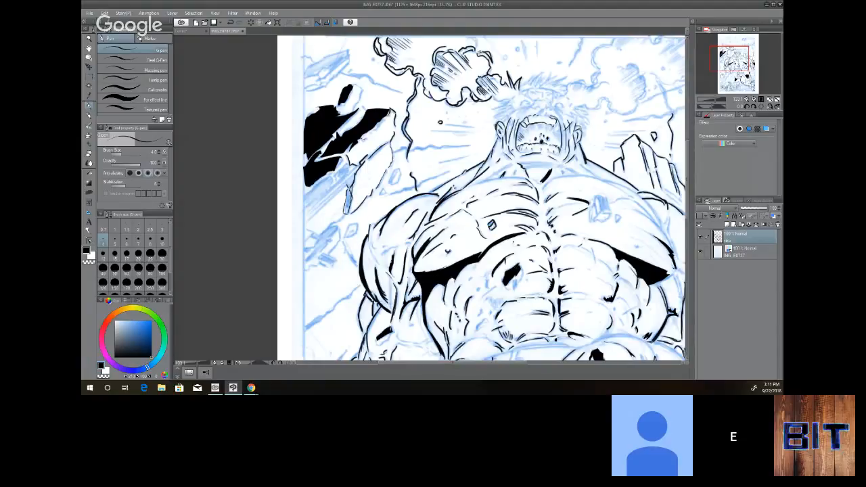
pyautogui.moveTo(520, 263); pyautogui.dragTo(512, 291)
# - Ink the muscle lines and cracks across both pectorals and around the right-hand shoulder
pyautogui.moveTo(446, 218); pyautogui.dragTo(454, 213)
pyautogui.moveTo(465, 209); pyautogui.dragTo(482, 239)
pyautogui.moveTo(543, 200)
pyautogui.mouseDown()
pyautogui.moveTo(549, 193)
pyautogui.moveTo(580, 200)
pyautogui.mouseUp()
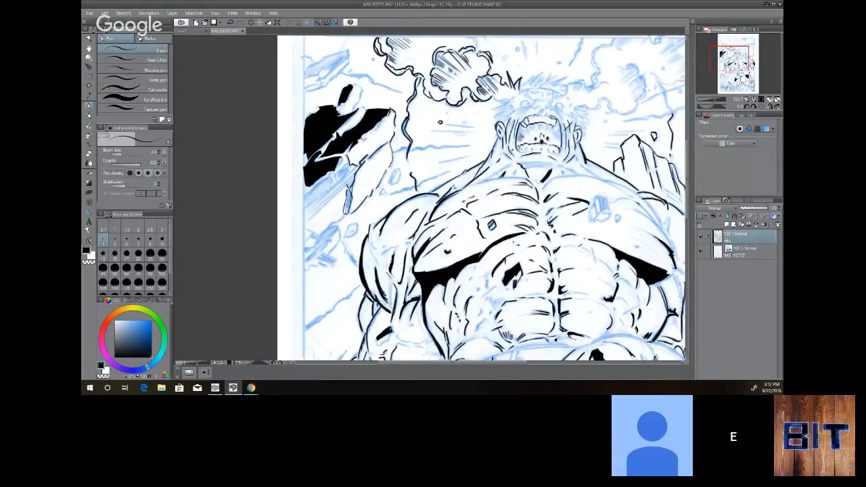
pyautogui.moveTo(639, 204); pyautogui.dragTo(661, 228)
pyautogui.moveTo(660, 220); pyautogui.dragTo(666, 227)
pyautogui.moveTo(669, 217); pyautogui.dragTo(664, 234)
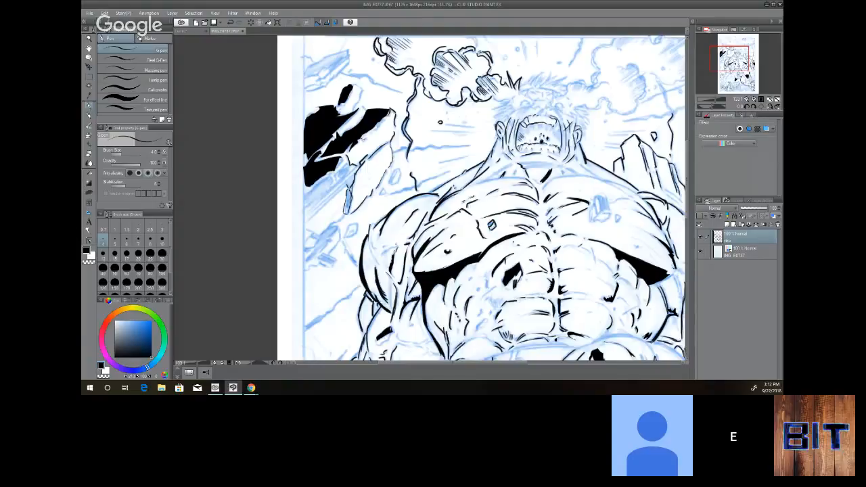
# - Ink muscle detail on the left-hand upper arm and forearm, and add small debris marks in the sky beside the head
pyautogui.moveTo(382, 252); pyautogui.dragTo(393, 245)
pyautogui.moveTo(472, 127); pyautogui.dragTo(447, 124)
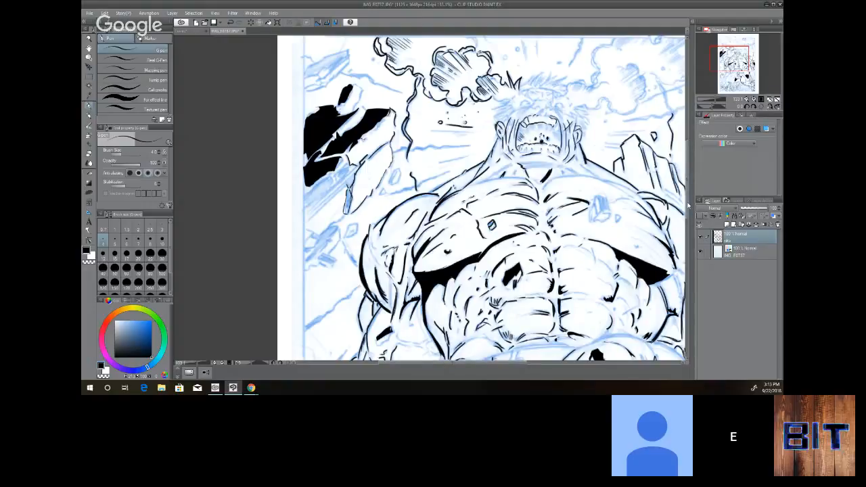
pyautogui.moveTo(688, 208); pyautogui.dragTo(691, 236)
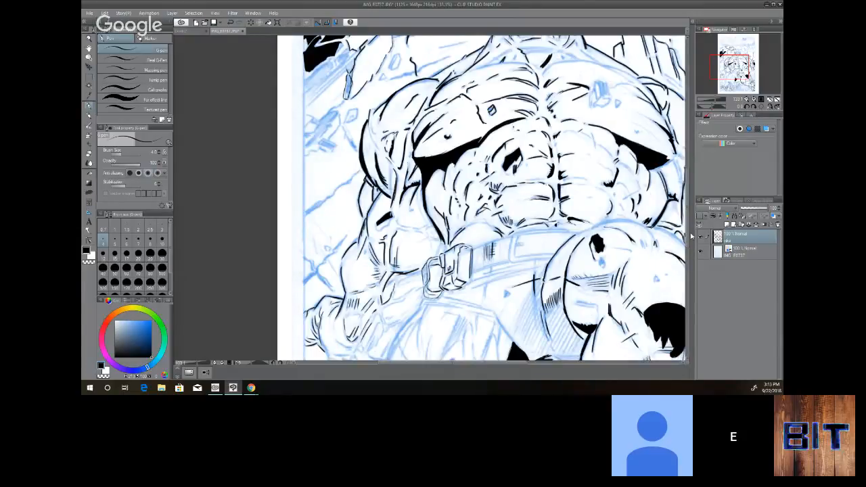
pyautogui.moveTo(410, 185); pyautogui.dragTo(399, 203)
pyautogui.moveTo(399, 217); pyautogui.dragTo(377, 231)
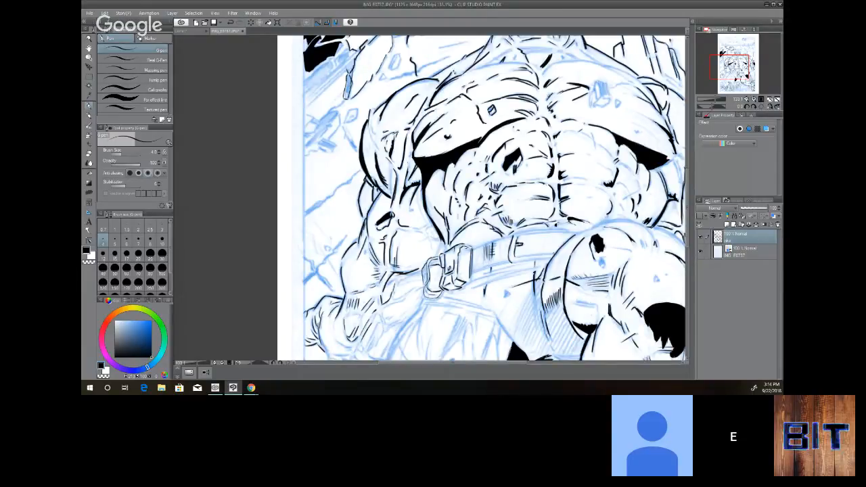
# - Outline the rectangular belt pouch and strengthen the lines of the buckle on the Hulk's belt
pyautogui.moveTo(549, 253); pyautogui.dragTo(531, 255)
pyautogui.moveTo(538, 258); pyautogui.dragTo(518, 262)
pyautogui.moveTo(442, 291); pyautogui.dragTo(428, 301)
pyautogui.moveTo(472, 276); pyautogui.dragTo(460, 289)
pyautogui.moveTo(459, 253); pyautogui.dragTo(455, 263)
# - Hatch the shaded trouser area below the belt beside the large fist with close diagonal pen lines and a heavier fold line
pyautogui.moveTo(561, 310)
pyautogui.mouseDown()
pyautogui.moveTo(546, 344)
pyautogui.moveTo(567, 354)
pyautogui.mouseUp()
pyautogui.moveTo(579, 332); pyautogui.dragTo(570, 354)
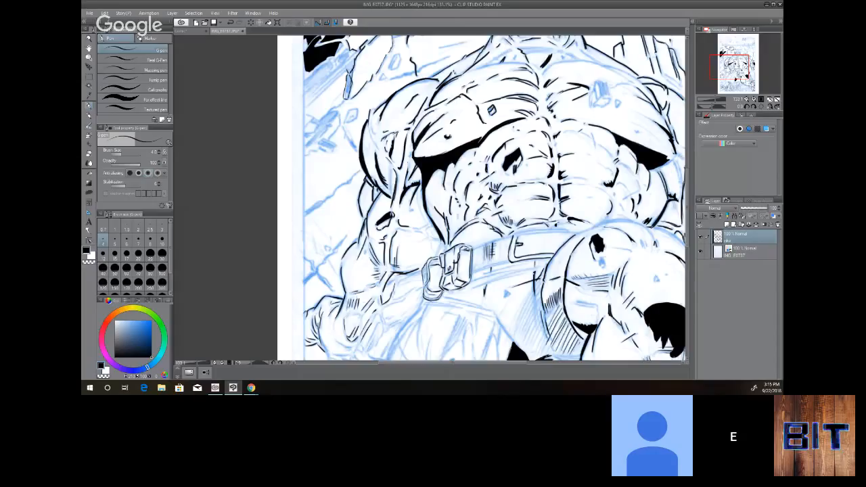
pyautogui.moveTo(562, 320); pyautogui.dragTo(548, 351)
pyautogui.moveTo(546, 315); pyautogui.dragTo(541, 336)
pyautogui.moveTo(535, 293); pyautogui.dragTo(545, 334)
pyautogui.moveTo(540, 280); pyautogui.dragTo(513, 336)
pyautogui.moveTo(532, 297)
pyautogui.mouseDown()
pyautogui.moveTo(513, 334)
pyautogui.moveTo(521, 330)
pyautogui.moveTo(524, 341)
pyautogui.mouseUp()
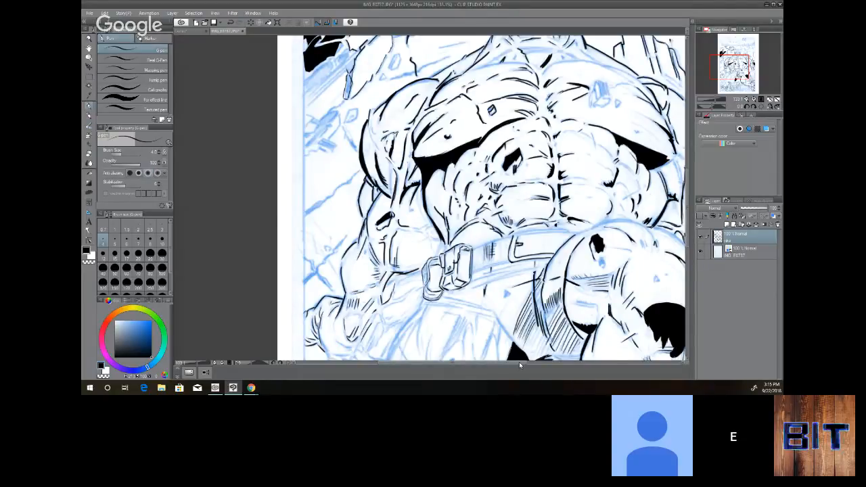
pyautogui.moveTo(545, 337)
pyautogui.mouseDown()
pyautogui.moveTo(538, 352)
pyautogui.moveTo(528, 352)
pyautogui.moveTo(528, 342)
pyautogui.mouseUp()
pyautogui.moveTo(553, 309); pyautogui.dragTo(547, 313)
pyautogui.moveTo(540, 298); pyautogui.dragTo(534, 306)
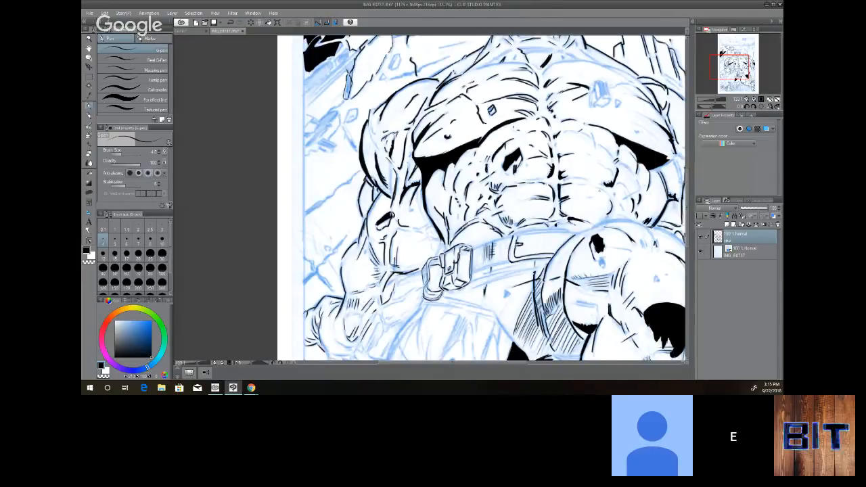
# - Ink the rib and side muscles at the torso's right-hand edge and thicken the outer contour below the pectoral shadow
pyautogui.moveTo(610, 199)
pyautogui.mouseDown()
pyautogui.moveTo(599, 187)
pyautogui.moveTo(608, 222)
pyautogui.moveTo(616, 212)
pyautogui.mouseUp()
pyautogui.moveTo(640, 180); pyautogui.dragTo(635, 192)
pyautogui.moveTo(641, 189); pyautogui.dragTo(628, 195)
pyautogui.moveTo(651, 177)
pyautogui.mouseDown()
pyautogui.moveTo(649, 188)
pyautogui.moveTo(651, 182)
pyautogui.mouseUp()
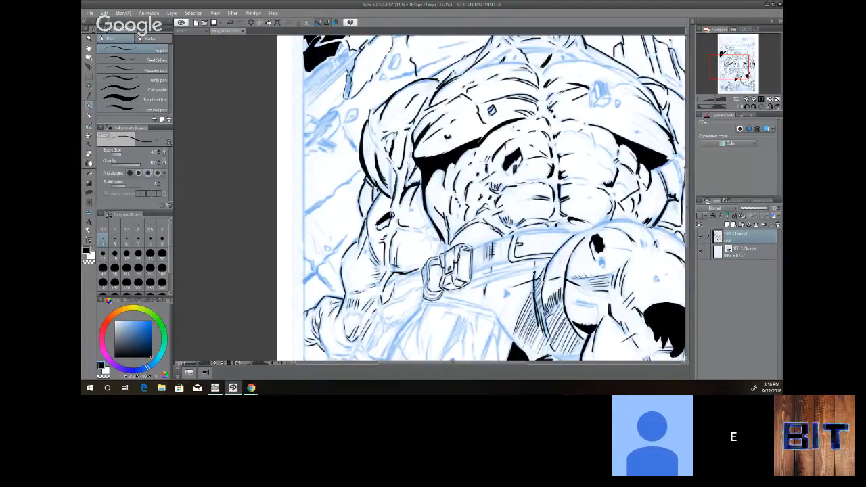
pyautogui.moveTo(671, 160)
pyautogui.mouseDown()
pyautogui.moveTo(652, 171)
pyautogui.moveTo(666, 198)
pyautogui.mouseUp()
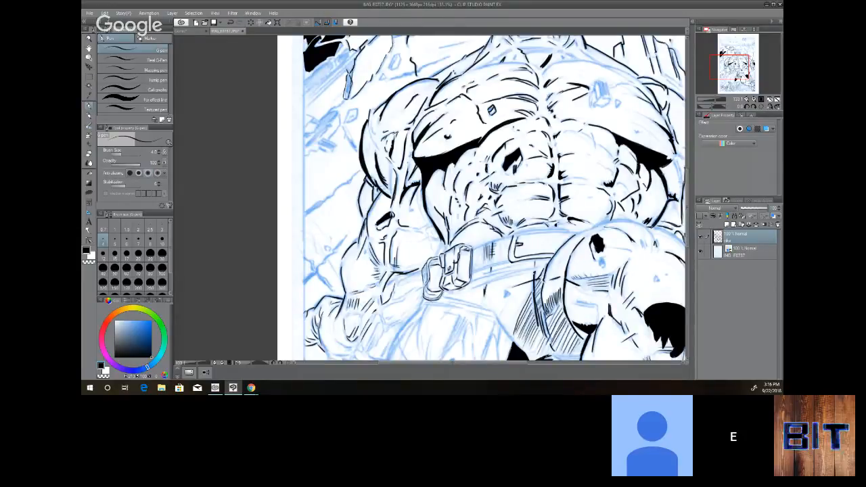
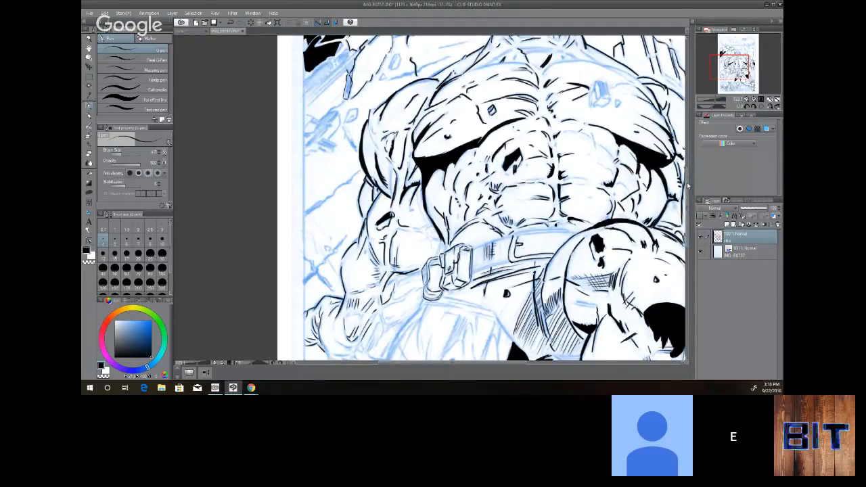
# - Outline the flying rock fragment in front of the Hulk's right-hand pectoral
pyautogui.scroll(5, 480, 198)
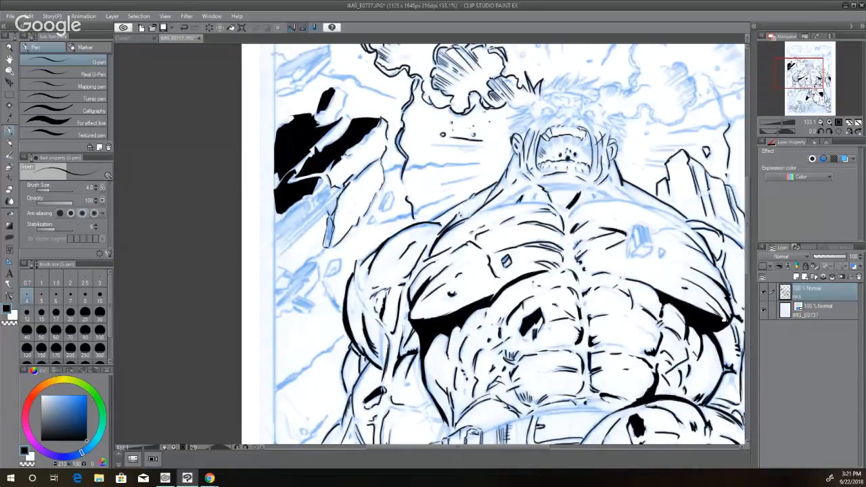
pyautogui.moveTo(635, 224)
pyautogui.mouseDown()
pyautogui.moveTo(650, 242)
pyautogui.moveTo(649, 232)
pyautogui.moveTo(632, 235)
pyautogui.mouseUp()
pyautogui.moveTo(632, 232); pyautogui.dragTo(637, 248)
pyautogui.moveTo(635, 239); pyautogui.dragTo(632, 254)
pyautogui.moveTo(633, 250)
pyautogui.mouseDown()
pyautogui.moveTo(629, 259)
pyautogui.moveTo(639, 258)
pyautogui.mouseUp()
pyautogui.moveTo(637, 253); pyautogui.dragTo(651, 257)
pyautogui.moveTo(648, 244)
pyautogui.mouseDown()
pyautogui.moveTo(653, 253)
pyautogui.moveTo(654, 245)
pyautogui.moveTo(628, 257)
pyautogui.mouseUp()
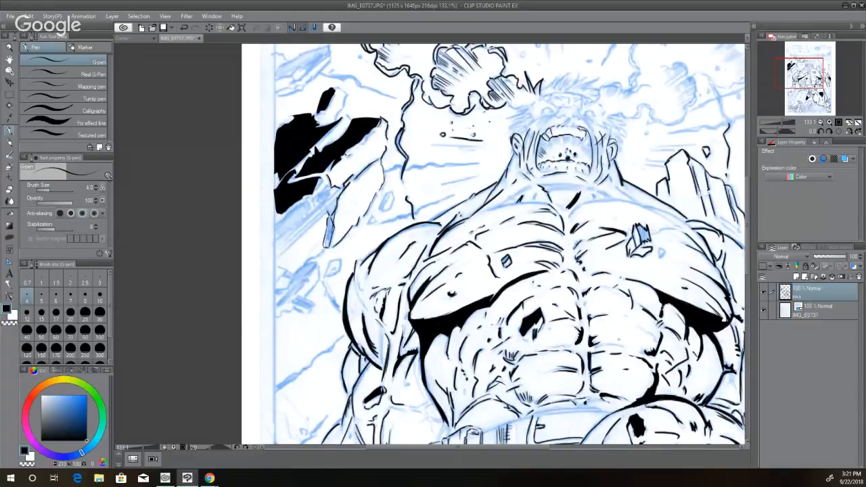
# - Ink contour lines on the right-hand abdominal muscles and black in the shaded face of the rock on the chest
pyautogui.moveTo(620, 346); pyautogui.dragTo(599, 347)
pyautogui.moveTo(646, 350); pyautogui.dragTo(643, 330)
pyautogui.moveTo(646, 334)
pyautogui.mouseDown()
pyautogui.moveTo(603, 288)
pyautogui.moveTo(618, 290)
pyautogui.mouseUp()
pyautogui.moveTo(639, 230); pyautogui.dragTo(648, 240)
pyautogui.moveTo(646, 233)
pyautogui.mouseDown()
pyautogui.moveTo(650, 240)
pyautogui.moveTo(645, 234)
pyautogui.mouseUp()
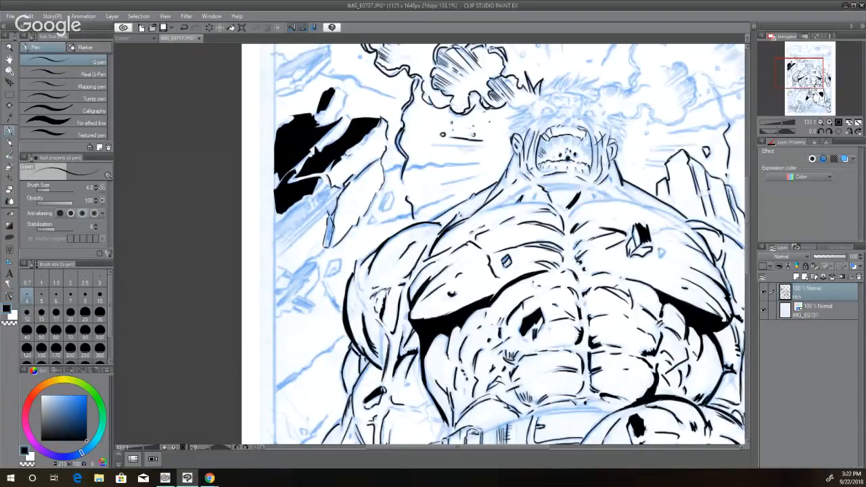
# - Ink the small stone chip and the curved muscle lines across the outer part of the right-hand pectoral
pyautogui.moveTo(657, 248); pyautogui.dragTo(706, 273)
pyautogui.moveTo(711, 282); pyautogui.dragTo(725, 296)
pyautogui.moveTo(697, 269)
pyautogui.mouseDown()
pyautogui.moveTo(708, 278)
pyautogui.moveTo(700, 271)
pyautogui.mouseUp()
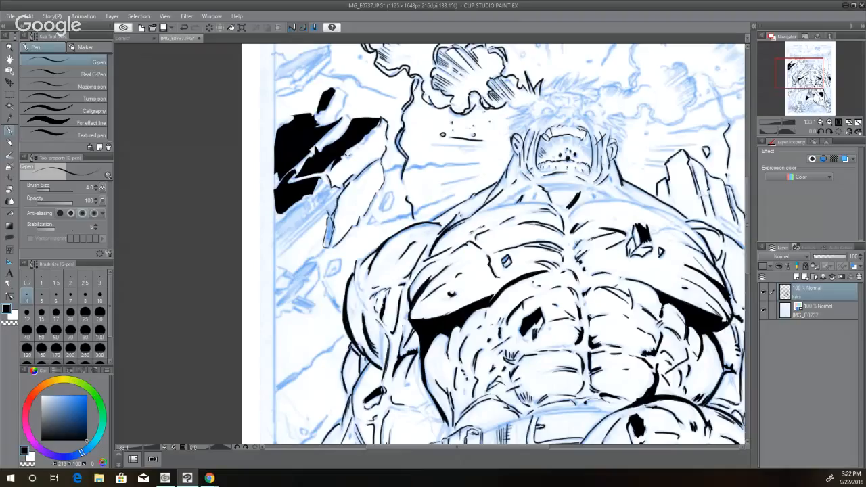
pyautogui.moveTo(687, 246); pyautogui.dragTo(707, 260)
pyautogui.moveTo(682, 243)
pyautogui.mouseDown()
pyautogui.moveTo(690, 249)
pyautogui.moveTo(662, 227)
pyautogui.moveTo(678, 229)
pyautogui.moveTo(668, 232)
pyautogui.moveTo(689, 245)
pyautogui.moveTo(678, 243)
pyautogui.mouseUp()
# - Ink the inner contour of the left-hand forearm and the upper edges of the belt and its rectangular pouch
pyautogui.moveTo(415, 369)
pyautogui.mouseDown()
pyautogui.moveTo(427, 404)
pyautogui.moveTo(409, 405)
pyautogui.moveTo(424, 414)
pyautogui.moveTo(385, 407)
pyautogui.mouseUp()
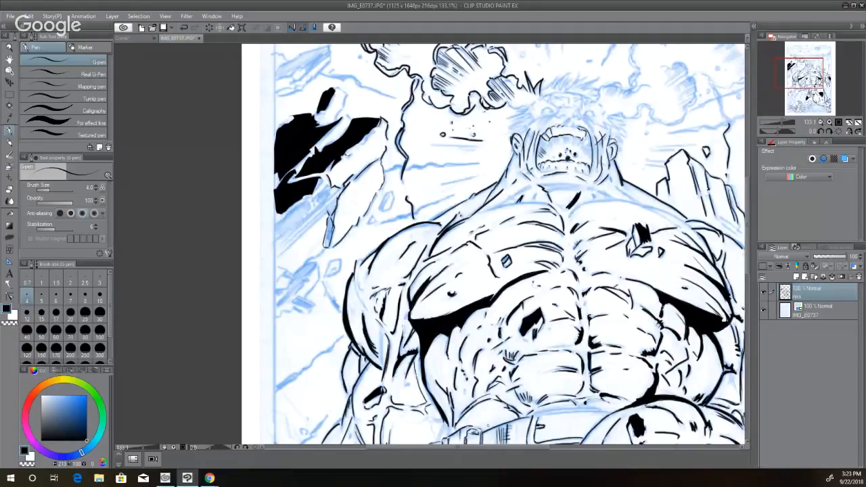
pyautogui.moveTo(517, 419); pyautogui.dragTo(533, 415)
pyautogui.moveTo(581, 411); pyautogui.dragTo(537, 416)
pyautogui.moveTo(599, 408)
pyautogui.mouseDown()
pyautogui.moveTo(551, 409)
pyautogui.moveTo(532, 422)
pyautogui.mouseUp()
pyautogui.moveTo(608, 412); pyautogui.dragTo(539, 418)
pyautogui.moveTo(606, 413)
pyautogui.mouseDown()
pyautogui.moveTo(541, 415)
pyautogui.moveTo(531, 418)
pyautogui.moveTo(533, 431)
pyautogui.moveTo(537, 421)
pyautogui.mouseUp()
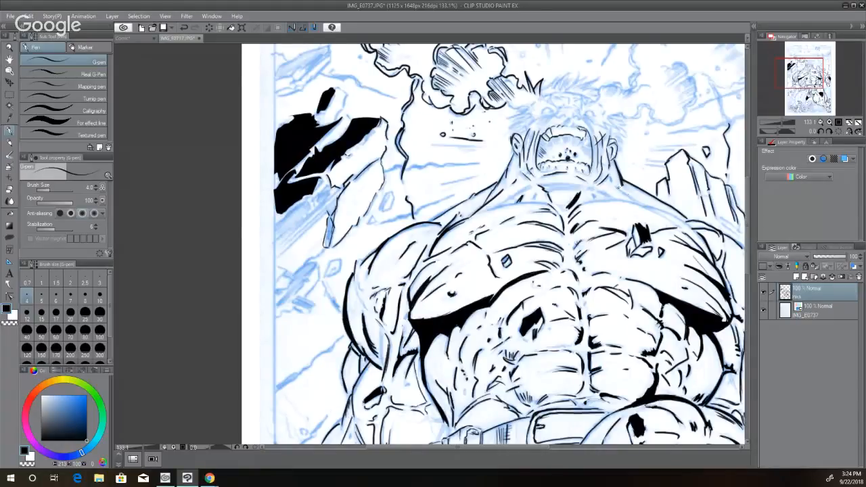
# - Ink the top contour of the right-hand pectoral and shoulder, and touch up the abdominal line below
pyautogui.moveTo(618, 188); pyautogui.dragTo(691, 229)
pyautogui.moveTo(647, 209)
pyautogui.mouseDown()
pyautogui.moveTo(680, 229)
pyautogui.moveTo(595, 189)
pyautogui.moveTo(612, 183)
pyautogui.moveTo(578, 206)
pyautogui.moveTo(611, 199)
pyautogui.moveTo(580, 204)
pyautogui.mouseUp()
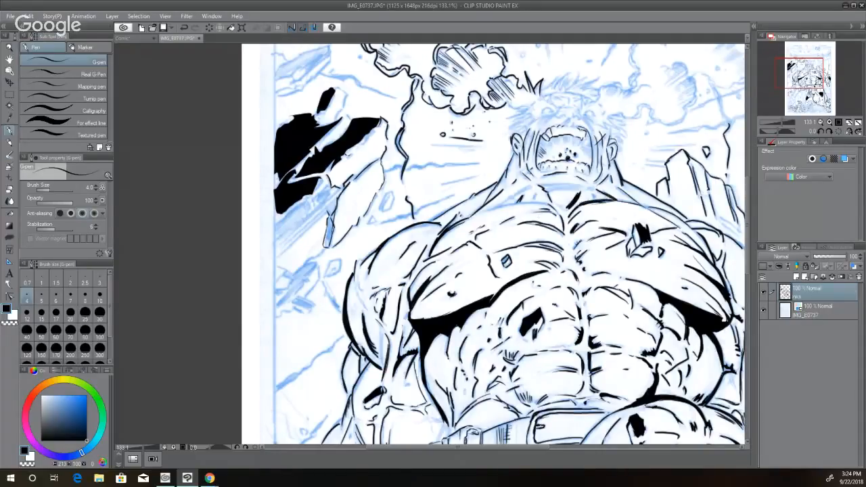
pyautogui.moveTo(634, 199)
pyautogui.mouseDown()
pyautogui.moveTo(615, 205)
pyautogui.moveTo(624, 206)
pyautogui.mouseUp()
pyautogui.moveTo(686, 229); pyautogui.dragTo(674, 235)
pyautogui.moveTo(644, 350)
pyautogui.mouseDown()
pyautogui.moveTo(640, 355)
pyautogui.moveTo(650, 354)
pyautogui.moveTo(629, 353)
pyautogui.mouseUp()
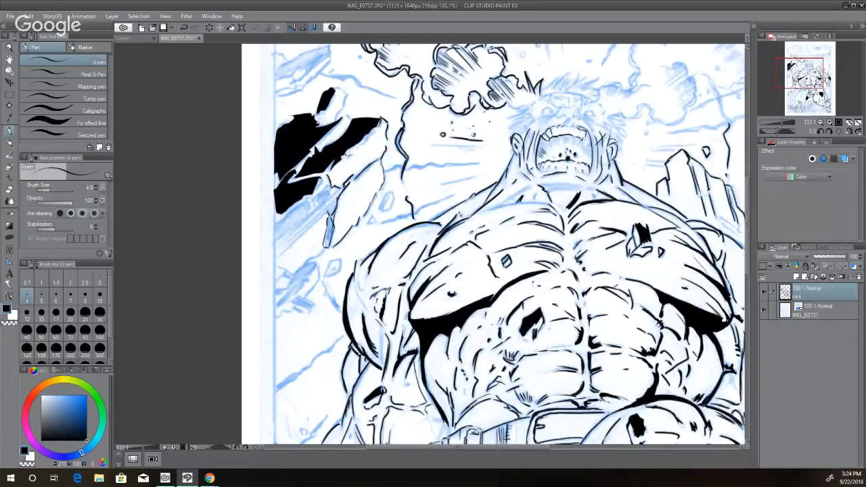
# - Thicken the shadows along the central abdominal groove and ink the dividing lines between the middle and lower abs
pyautogui.moveTo(582, 380); pyautogui.dragTo(579, 393)
pyautogui.moveTo(590, 376); pyautogui.dragTo(590, 389)
pyautogui.moveTo(591, 378); pyautogui.dragTo(596, 373)
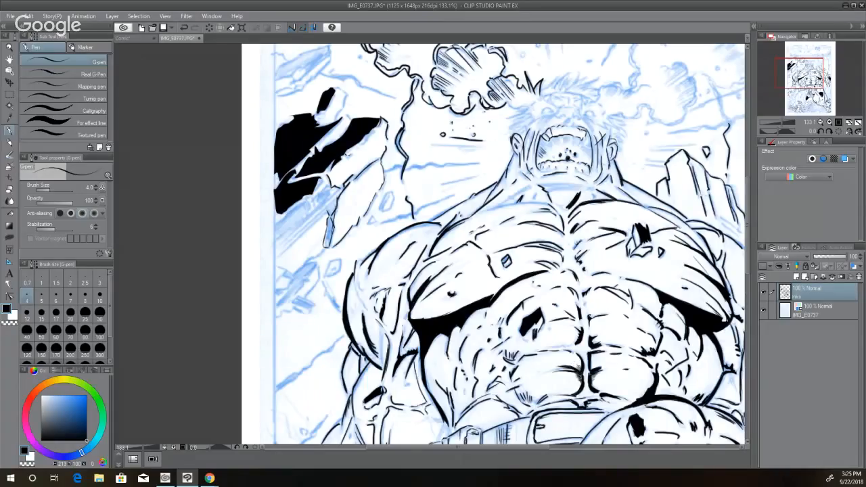
pyautogui.moveTo(572, 362); pyautogui.dragTo(583, 361)
pyautogui.moveTo(574, 345); pyautogui.dragTo(543, 348)
pyautogui.moveTo(522, 355); pyautogui.dragTo(515, 359)
pyautogui.moveTo(579, 318); pyautogui.dragTo(589, 327)
pyautogui.moveTo(644, 354)
pyautogui.mouseDown()
pyautogui.moveTo(654, 356)
pyautogui.moveTo(646, 351)
pyautogui.moveTo(656, 337)
pyautogui.mouseUp()
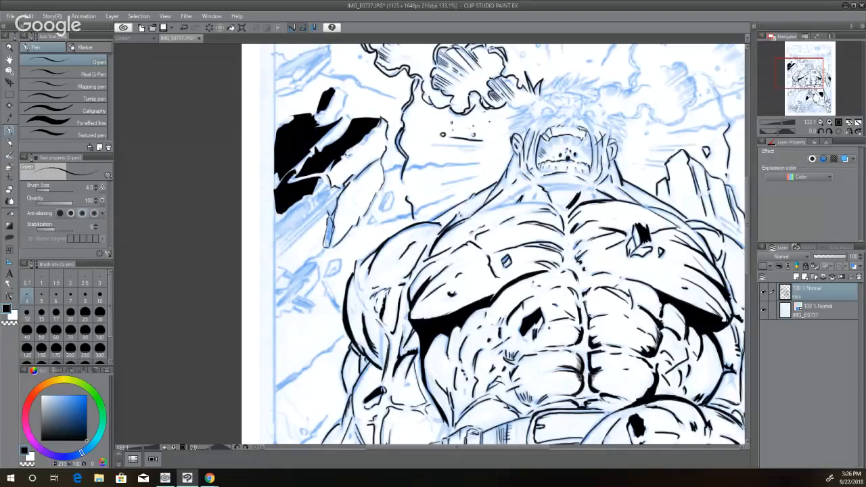
# - Refine the wound on the abdomen and add contour lines to the upper abs, sternum and left-hand inner pectoral
pyautogui.moveTo(523, 337)
pyautogui.mouseDown()
pyautogui.moveTo(533, 339)
pyautogui.moveTo(522, 320)
pyautogui.moveTo(522, 329)
pyautogui.mouseUp()
pyautogui.moveTo(596, 273); pyautogui.dragTo(631, 275)
pyautogui.moveTo(577, 257)
pyautogui.mouseDown()
pyautogui.moveTo(587, 250)
pyautogui.moveTo(577, 267)
pyautogui.mouseUp()
pyautogui.moveTo(564, 238); pyautogui.dragTo(534, 222)
pyautogui.moveTo(551, 227)
pyautogui.mouseDown()
pyautogui.moveTo(520, 220)
pyautogui.moveTo(552, 211)
pyautogui.moveTo(537, 202)
pyautogui.mouseUp()
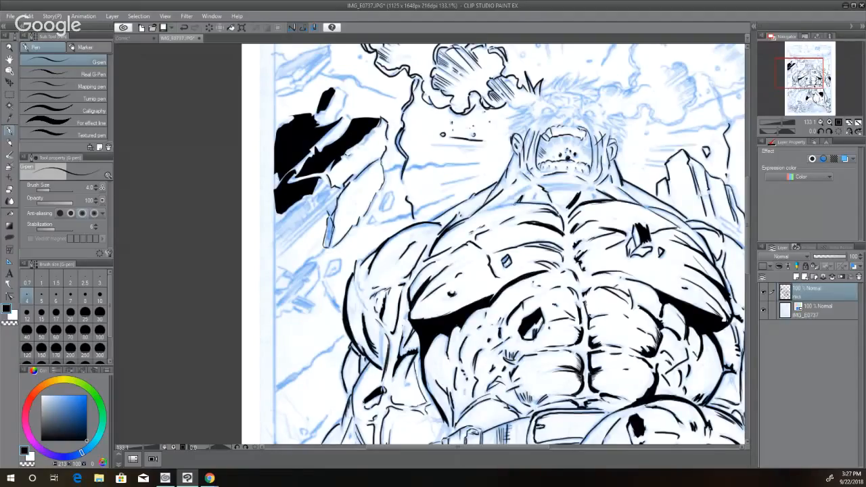
# - Ink the left-hand trapezius and upper pectoral edge, and add contour strokes to the right-hand upper abs beside the central groove
pyautogui.moveTo(516, 201); pyautogui.dragTo(509, 206)
pyautogui.moveTo(513, 202); pyautogui.dragTo(485, 211)
pyautogui.moveTo(523, 188); pyautogui.dragTo(501, 204)
pyautogui.moveTo(579, 320); pyautogui.dragTo(581, 334)
pyautogui.moveTo(585, 299)
pyautogui.mouseDown()
pyautogui.moveTo(586, 317)
pyautogui.moveTo(606, 317)
pyautogui.mouseUp()
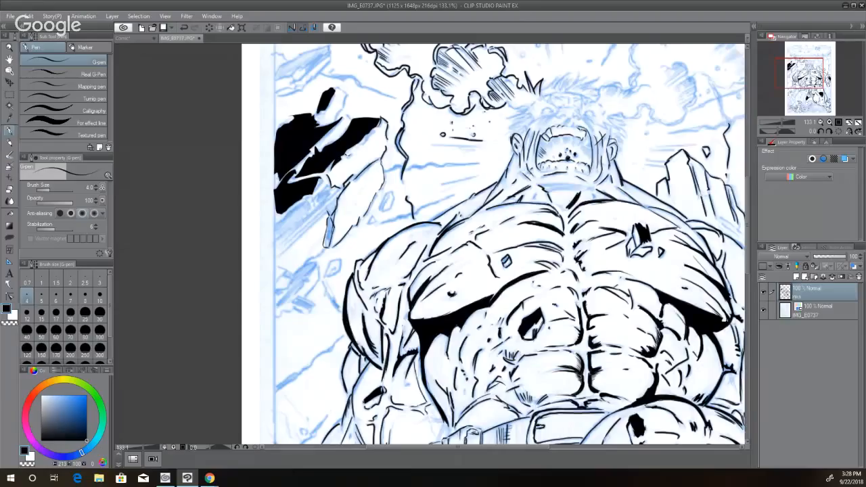
# - Ink the muscle lines on the left-hand upper arm and the contours of the forearm below it
pyautogui.moveTo(403, 342); pyautogui.dragTo(399, 354)
pyautogui.moveTo(406, 315); pyautogui.dragTo(404, 322)
pyautogui.moveTo(403, 384); pyautogui.dragTo(391, 406)
pyautogui.moveTo(351, 388); pyautogui.dragTo(335, 426)
# - Touch up the right-hand forearm edge and thicken the branching wall cracks beside the right-hand shoulder with heavy black
pyautogui.moveTo(492, 447); pyautogui.dragTo(565, 448)
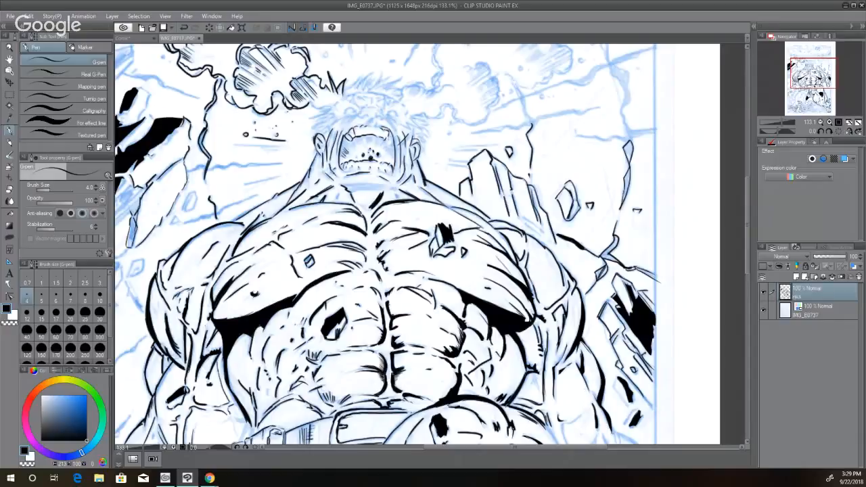
pyautogui.moveTo(610, 427); pyautogui.dragTo(620, 444)
pyautogui.moveTo(641, 270); pyautogui.dragTo(653, 276)
pyautogui.moveTo(640, 269)
pyautogui.mouseDown()
pyautogui.moveTo(656, 278)
pyautogui.moveTo(638, 271)
pyautogui.mouseUp()
pyautogui.moveTo(625, 266); pyautogui.dragTo(634, 270)
pyautogui.moveTo(616, 236)
pyautogui.mouseDown()
pyautogui.moveTo(602, 257)
pyautogui.moveTo(610, 244)
pyautogui.mouseUp()
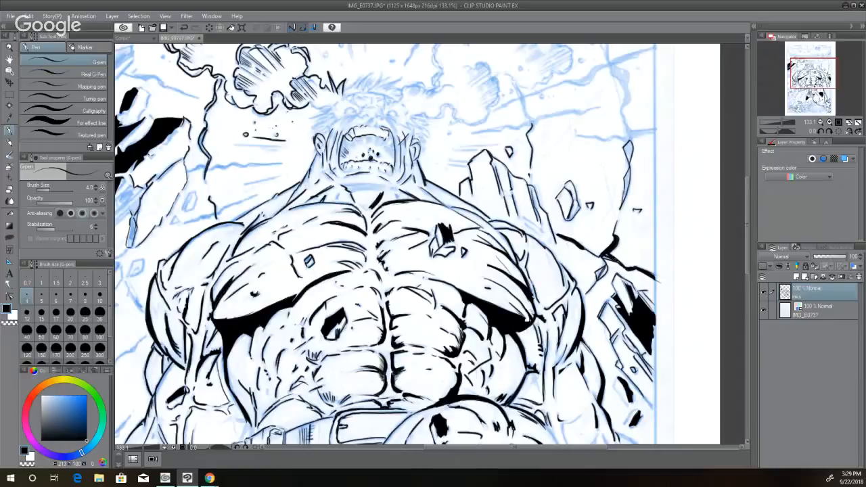
pyautogui.moveTo(614, 255); pyautogui.dragTo(601, 260)
pyautogui.moveTo(602, 270); pyautogui.dragTo(596, 273)
# - Fill the shadow at the base of the neck with Lasso fill and rework the small black shapes on both sides of the neck
pyautogui.click(12, 239)
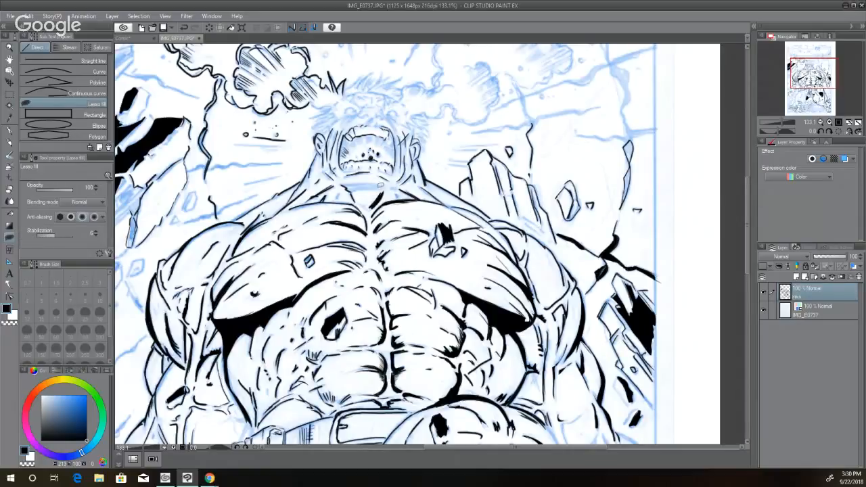
pyautogui.moveTo(354, 183)
pyautogui.mouseDown()
pyautogui.moveTo(376, 183)
pyautogui.moveTo(353, 186)
pyautogui.moveTo(390, 183)
pyautogui.moveTo(344, 182)
pyautogui.mouseUp()
pyautogui.moveTo(404, 177); pyautogui.dragTo(404, 161)
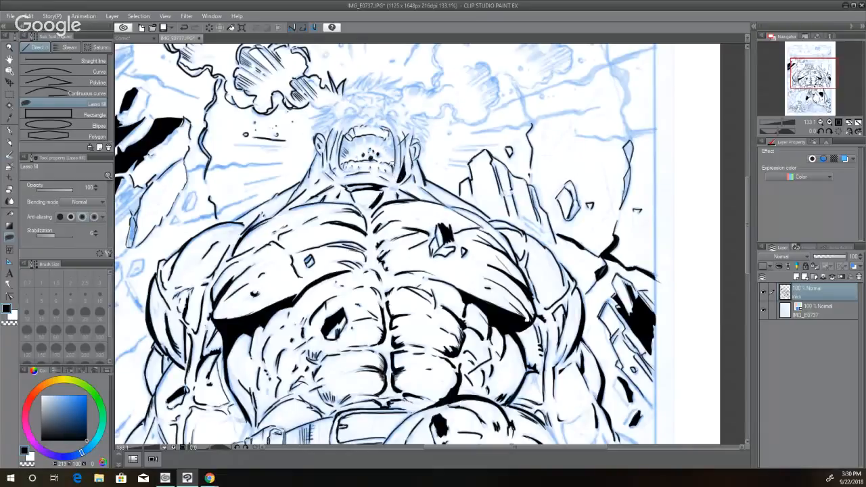
pyautogui.hotkey('ctrl', 'z')
pyautogui.moveTo(400, 180); pyautogui.dragTo(404, 160)
pyautogui.moveTo(401, 179); pyautogui.dragTo(404, 141)
pyautogui.moveTo(334, 177)
pyautogui.mouseDown()
pyautogui.moveTo(323, 171)
pyautogui.moveTo(331, 175)
pyautogui.moveTo(327, 164)
pyautogui.mouseUp()
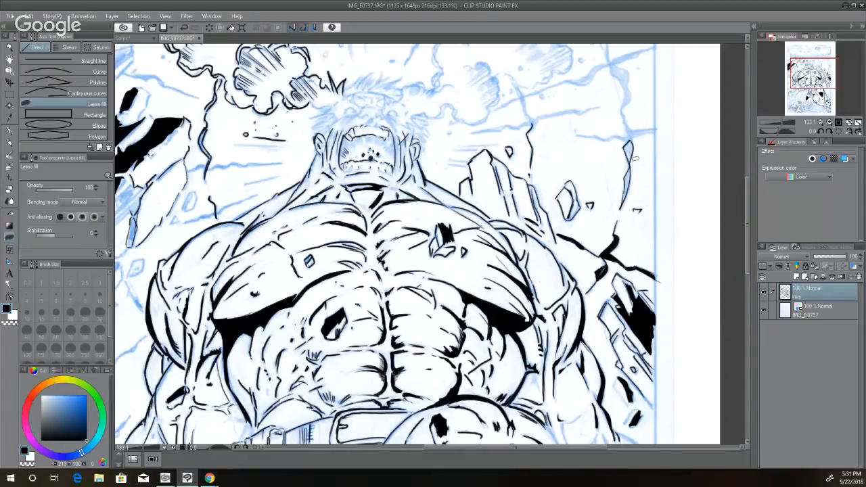
# - Fill the tall wall crack near the right-hand panel border and the shadows of the debris below it with solid black
pyautogui.moveTo(632, 163)
pyautogui.mouseDown()
pyautogui.moveTo(627, 192)
pyautogui.moveTo(631, 138)
pyautogui.moveTo(621, 205)
pyautogui.moveTo(634, 211)
pyautogui.moveTo(629, 178)
pyautogui.mouseUp()
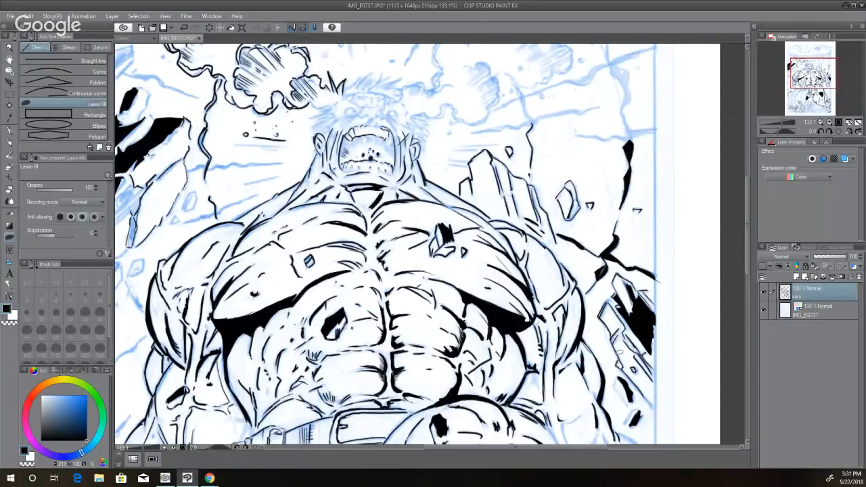
pyautogui.moveTo(623, 364)
pyautogui.mouseDown()
pyautogui.moveTo(657, 407)
pyautogui.moveTo(623, 364)
pyautogui.mouseUp()
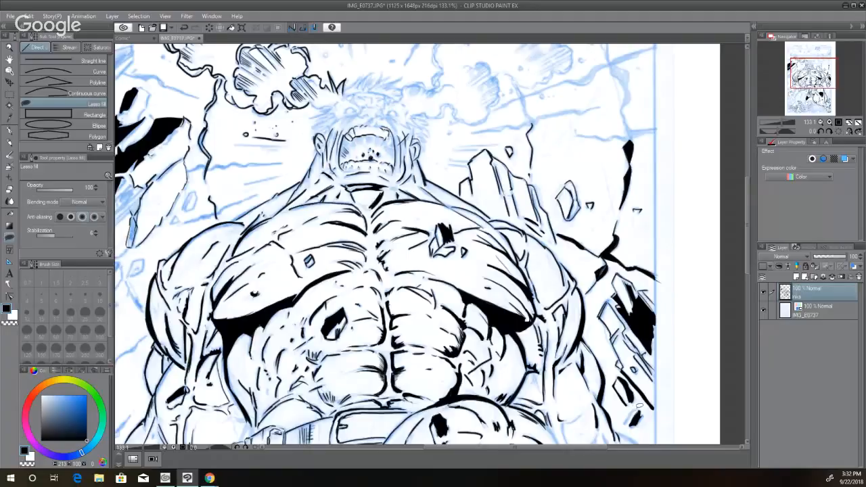
pyautogui.moveTo(632, 410)
pyautogui.mouseDown()
pyautogui.moveTo(639, 401)
pyautogui.moveTo(638, 422)
pyautogui.moveTo(631, 416)
pyautogui.mouseUp()
# - Ink the wrist and inner forearm lines above the belt buckle on the left-hand arm with the G-pen
pyautogui.click(9, 131)
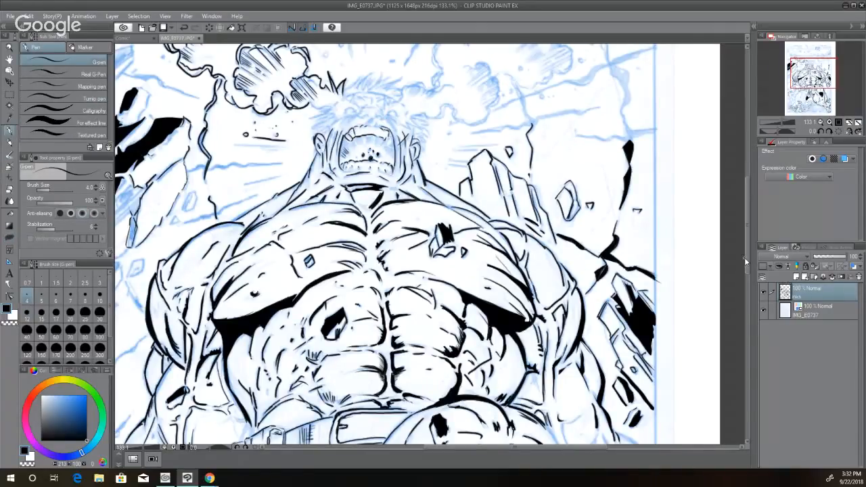
pyautogui.scroll(-3, 746, 257)
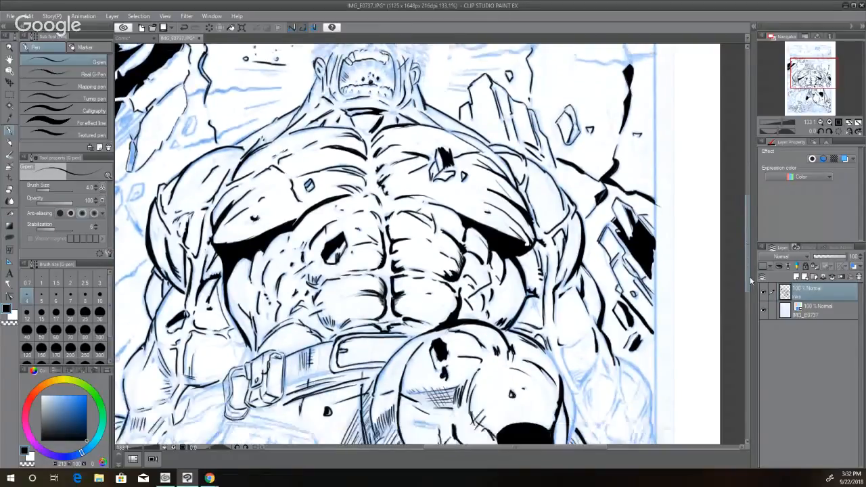
pyautogui.scroll(-1, 750, 279)
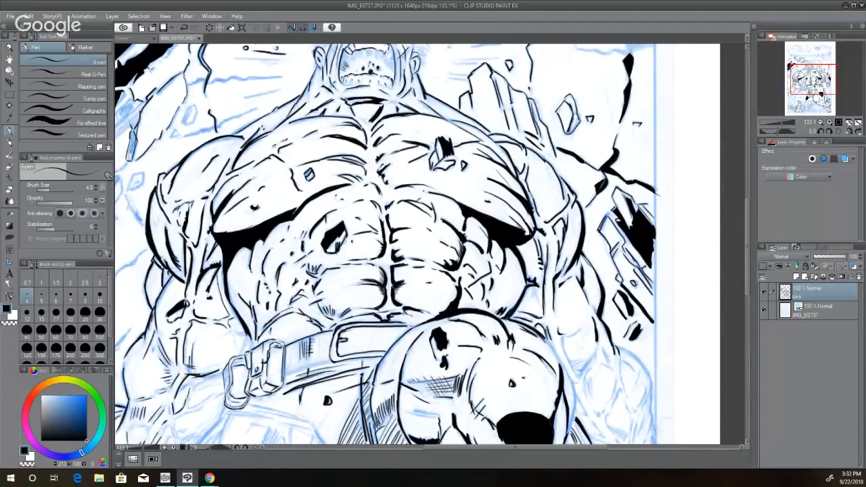
pyautogui.moveTo(235, 332)
pyautogui.mouseDown()
pyautogui.moveTo(245, 336)
pyautogui.moveTo(238, 353)
pyautogui.moveTo(250, 347)
pyautogui.mouseUp()
pyautogui.moveTo(233, 336)
pyautogui.mouseDown()
pyautogui.moveTo(237, 347)
pyautogui.moveTo(219, 337)
pyautogui.moveTo(229, 330)
pyautogui.mouseUp()
pyautogui.moveTo(228, 330); pyautogui.dragTo(201, 370)
# - Ink the shadow beside the right-hand waist and the muscle contours running down the right-hand forearm
pyautogui.moveTo(532, 279); pyautogui.dragTo(526, 272)
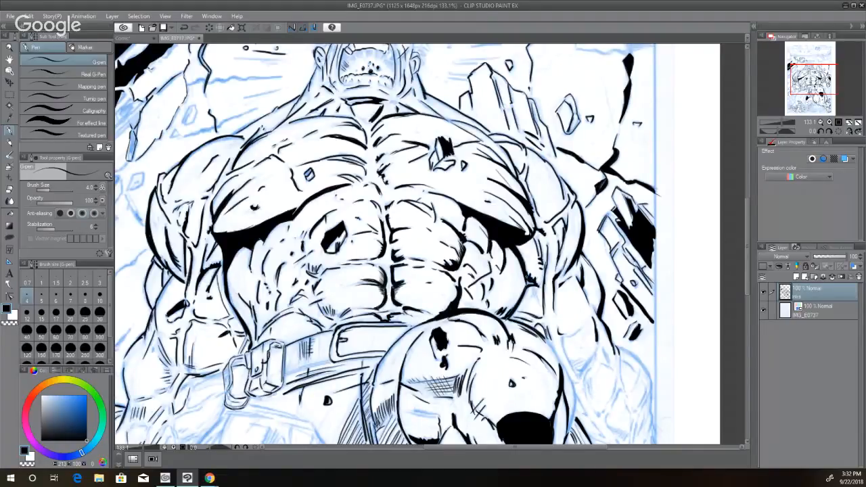
pyautogui.moveTo(539, 303); pyautogui.dragTo(531, 282)
pyautogui.moveTo(584, 324)
pyautogui.mouseDown()
pyautogui.moveTo(561, 341)
pyautogui.moveTo(576, 378)
pyautogui.moveTo(588, 367)
pyautogui.moveTo(585, 397)
pyautogui.mouseUp()
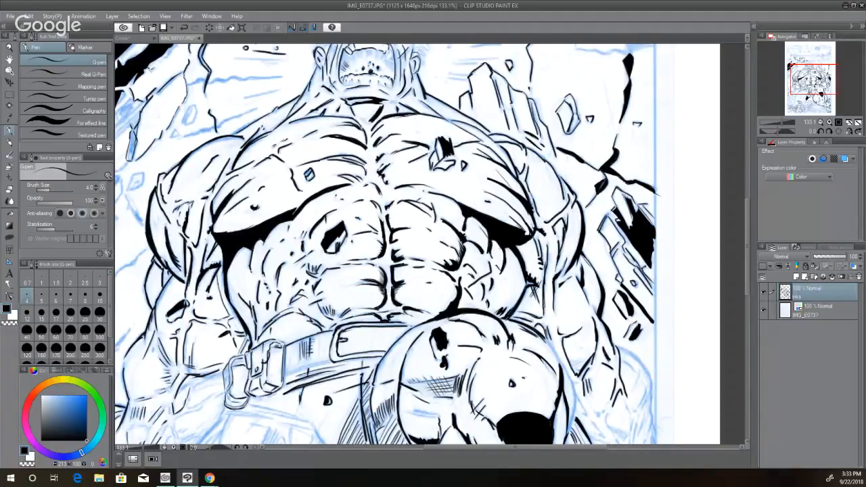
pyautogui.moveTo(544, 337)
pyautogui.mouseDown()
pyautogui.moveTo(575, 412)
pyautogui.moveTo(565, 437)
pyautogui.mouseUp()
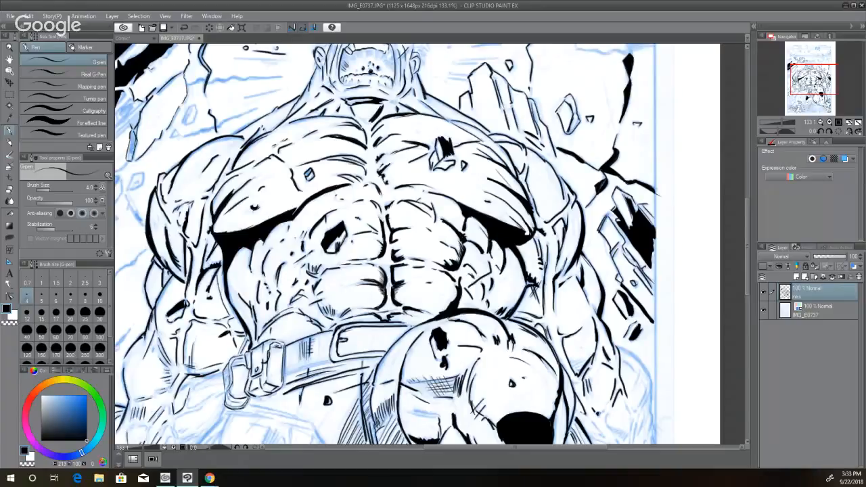
pyautogui.moveTo(608, 397); pyautogui.dragTo(605, 407)
# - Thicken the floating rock's outline and ink the wall crack with its side branches near the right-hand panel border
pyautogui.scroll(3, 746, 262)
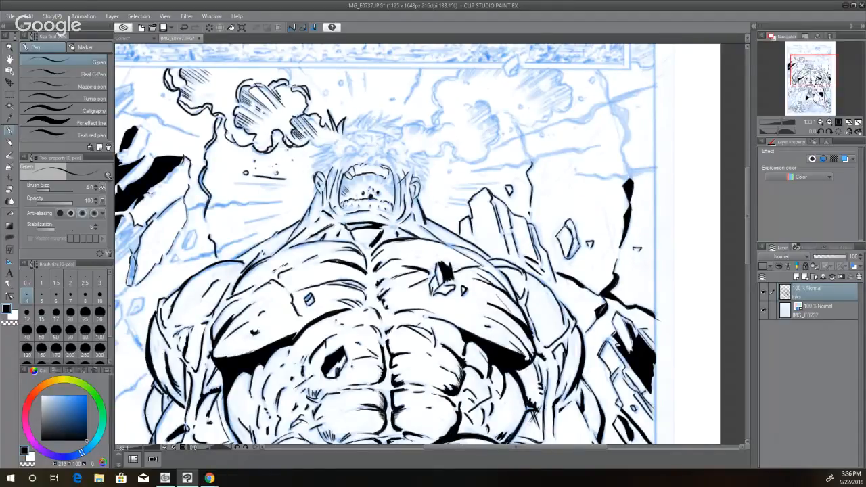
pyautogui.moveTo(568, 226)
pyautogui.mouseDown()
pyautogui.moveTo(571, 258)
pyautogui.moveTo(579, 240)
pyautogui.moveTo(567, 219)
pyautogui.moveTo(555, 238)
pyautogui.moveTo(567, 259)
pyautogui.mouseUp()
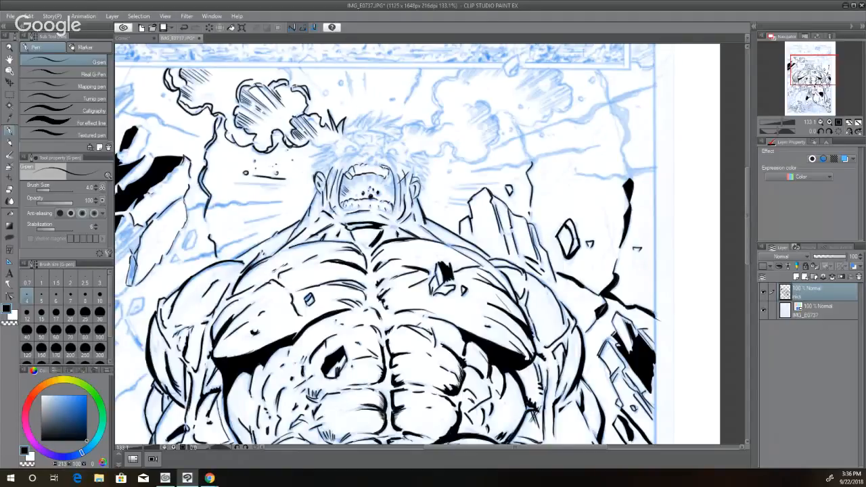
pyautogui.moveTo(620, 145)
pyautogui.mouseDown()
pyautogui.moveTo(629, 178)
pyautogui.moveTo(572, 172)
pyautogui.mouseUp()
pyautogui.moveTo(640, 173)
pyautogui.mouseDown()
pyautogui.moveTo(627, 176)
pyautogui.moveTo(630, 169)
pyautogui.mouseUp()
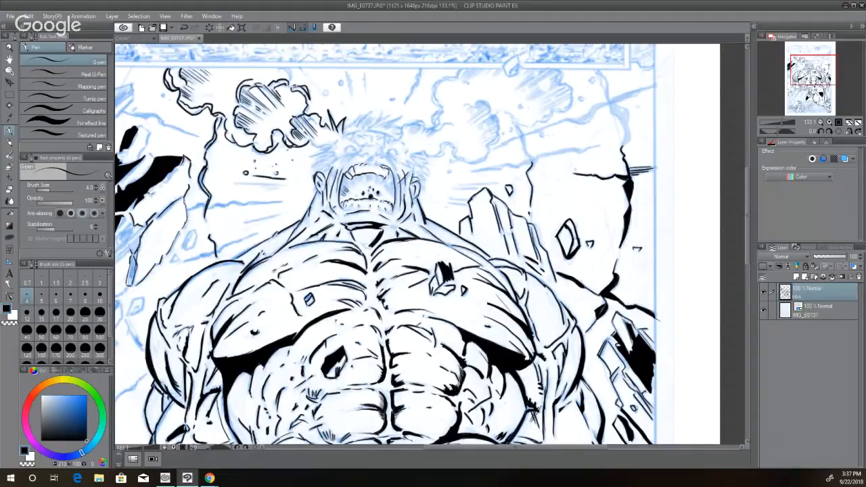
# - Ink the lower outline of the smoke cloud beside the head, plus Hulk's brow and the nose above the mouth
pyautogui.moveTo(466, 107)
pyautogui.mouseDown()
pyautogui.moveTo(489, 106)
pyautogui.moveTo(501, 135)
pyautogui.moveTo(477, 162)
pyautogui.moveTo(453, 160)
pyautogui.moveTo(452, 148)
pyautogui.mouseUp()
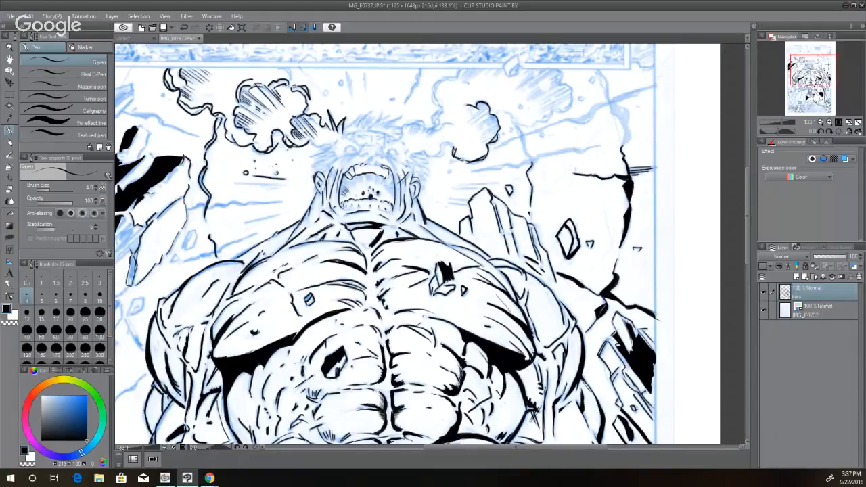
pyautogui.moveTo(400, 161)
pyautogui.mouseDown()
pyautogui.moveTo(413, 168)
pyautogui.moveTo(414, 154)
pyautogui.moveTo(442, 155)
pyautogui.moveTo(433, 155)
pyautogui.moveTo(443, 145)
pyautogui.mouseUp()
pyautogui.moveTo(334, 166)
pyautogui.mouseDown()
pyautogui.moveTo(329, 174)
pyautogui.moveTo(327, 166)
pyautogui.moveTo(358, 156)
pyautogui.mouseUp()
pyautogui.moveTo(364, 148); pyautogui.dragTo(380, 159)
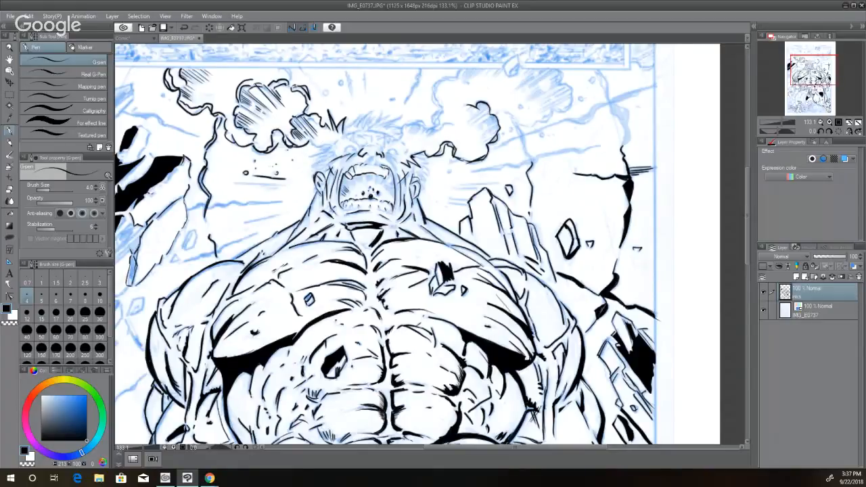
# - Ink the jawline under the mouth and the creases along the right-hand side of the face
pyautogui.moveTo(345, 214); pyautogui.dragTo(350, 218)
pyautogui.moveTo(342, 215)
pyautogui.mouseDown()
pyautogui.moveTo(372, 210)
pyautogui.moveTo(388, 229)
pyautogui.moveTo(397, 222)
pyautogui.mouseUp()
pyautogui.moveTo(404, 178); pyautogui.dragTo(406, 189)
pyautogui.moveTo(404, 169); pyautogui.dragTo(399, 204)
pyautogui.moveTo(386, 158); pyautogui.dragTo(396, 168)
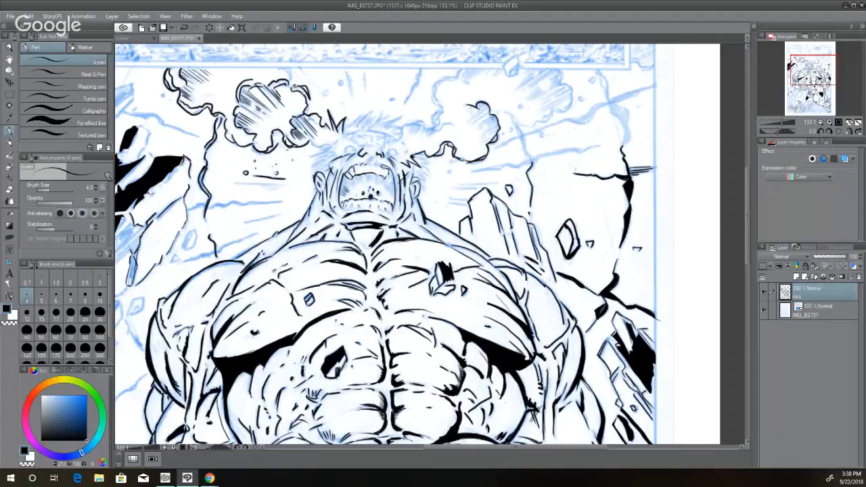
# - Check the YouTube live chat window, move it off the drawing screen and return to the Clip Studio Paint canvas
pyautogui.click(209, 477)
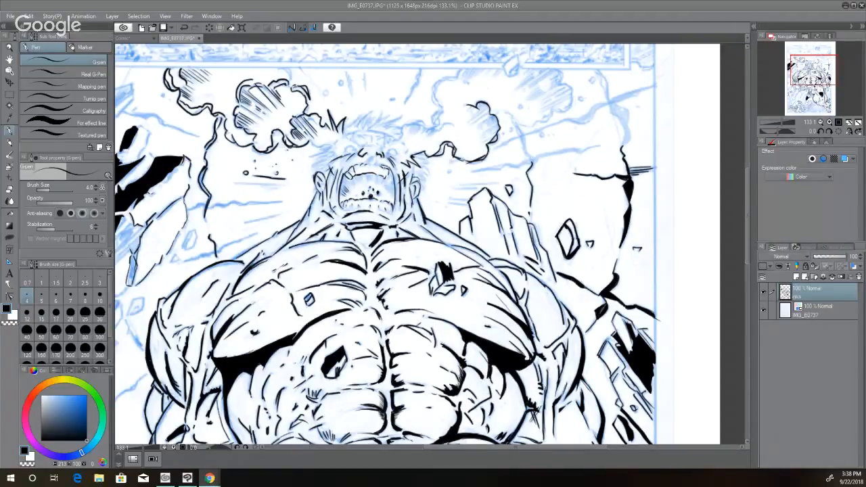
pyautogui.rightClick(481, 220)
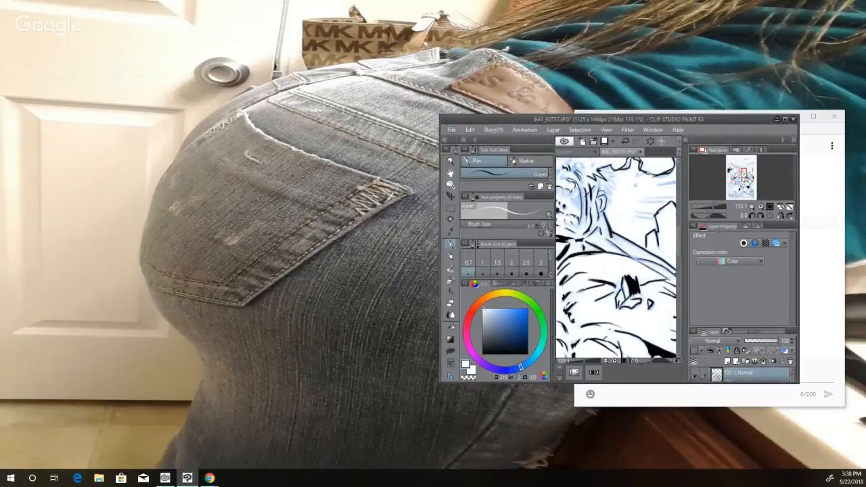
pyautogui.click(807, 124)
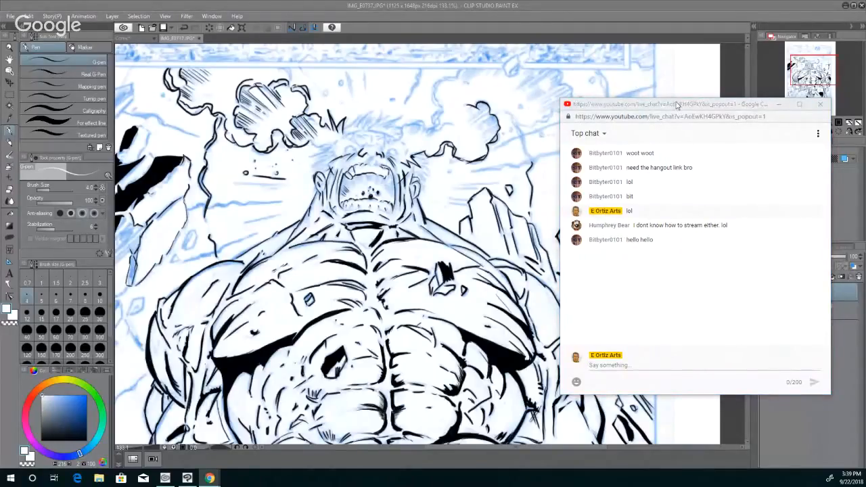
pyautogui.moveTo(675, 104); pyautogui.dragTo(865, 108)
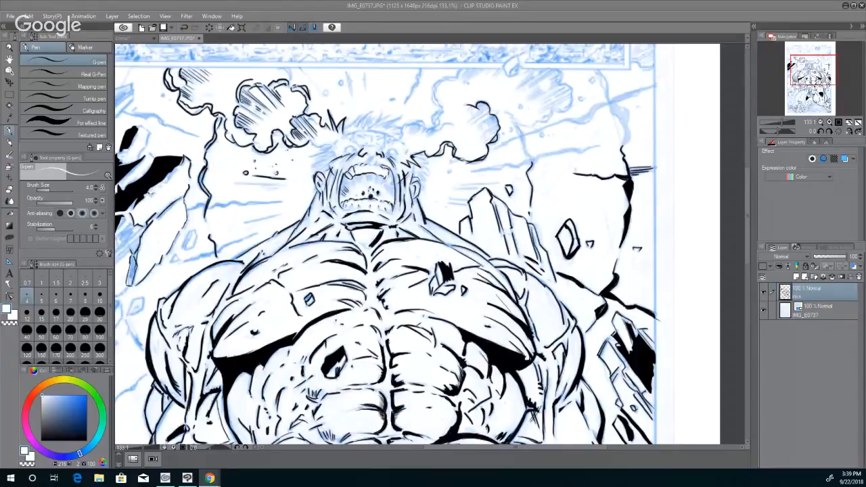
pyautogui.rightClick(469, 216)
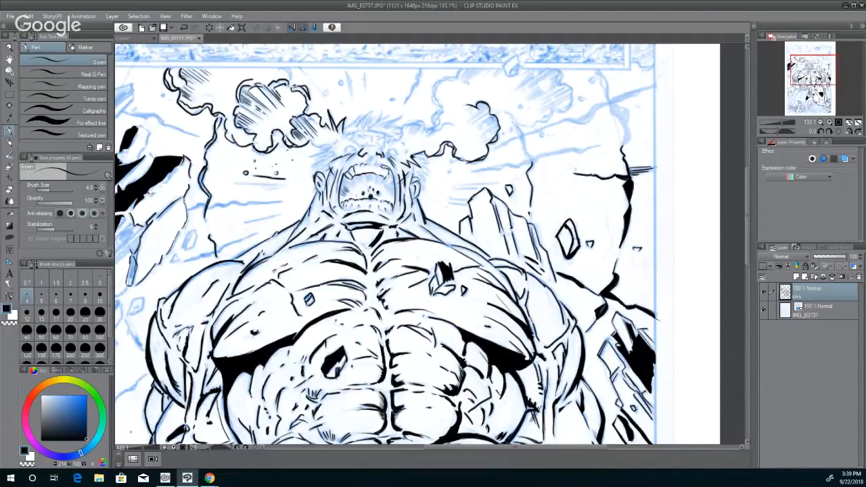
# - Ink the upper part of the wall crack near the panel border and the crack beside the smoke cloud
pyautogui.moveTo(611, 105)
pyautogui.mouseDown()
pyautogui.moveTo(624, 148)
pyautogui.moveTo(627, 123)
pyautogui.mouseUp()
pyautogui.moveTo(512, 121)
pyautogui.mouseDown()
pyautogui.moveTo(534, 163)
pyautogui.moveTo(520, 136)
pyautogui.mouseUp()
pyautogui.moveTo(514, 121); pyautogui.dragTo(517, 127)
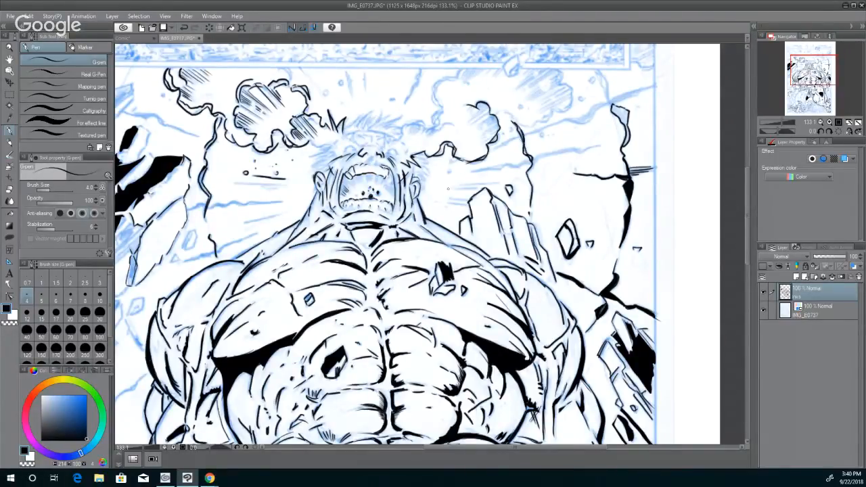
# - Ink the speed lines and specks to the right of the head, and the hair strands above the right-hand ear
pyautogui.moveTo(470, 204)
pyautogui.mouseDown()
pyautogui.moveTo(447, 201)
pyautogui.moveTo(458, 197)
pyautogui.moveTo(447, 196)
pyautogui.moveTo(452, 187)
pyautogui.mouseUp()
pyautogui.moveTo(447, 170); pyautogui.dragTo(451, 170)
pyautogui.moveTo(423, 175)
pyautogui.mouseDown()
pyautogui.moveTo(418, 164)
pyautogui.moveTo(427, 161)
pyautogui.moveTo(413, 155)
pyautogui.mouseUp()
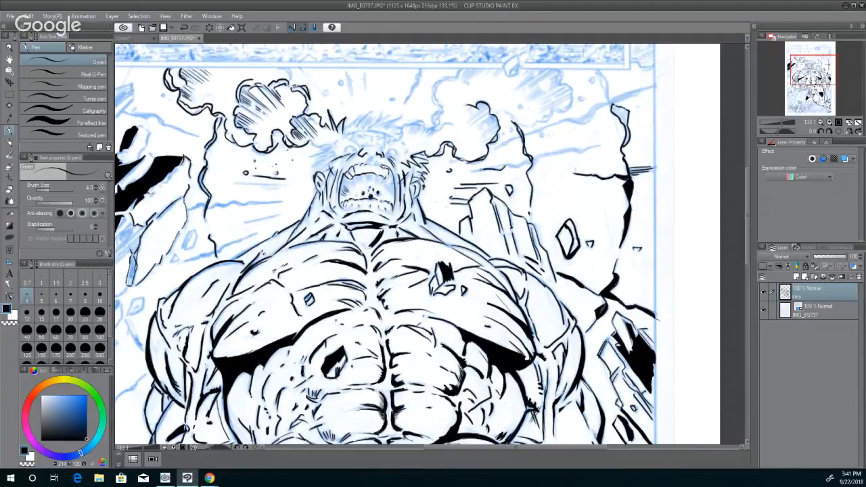
# - Ink the long horizontal wall crack running from beside the head towards the right-hand panel border
pyautogui.moveTo(495, 168)
pyautogui.mouseDown()
pyautogui.moveTo(538, 153)
pyautogui.moveTo(527, 172)
pyautogui.moveTo(535, 161)
pyautogui.mouseUp()
pyautogui.moveTo(597, 144); pyautogui.dragTo(573, 152)
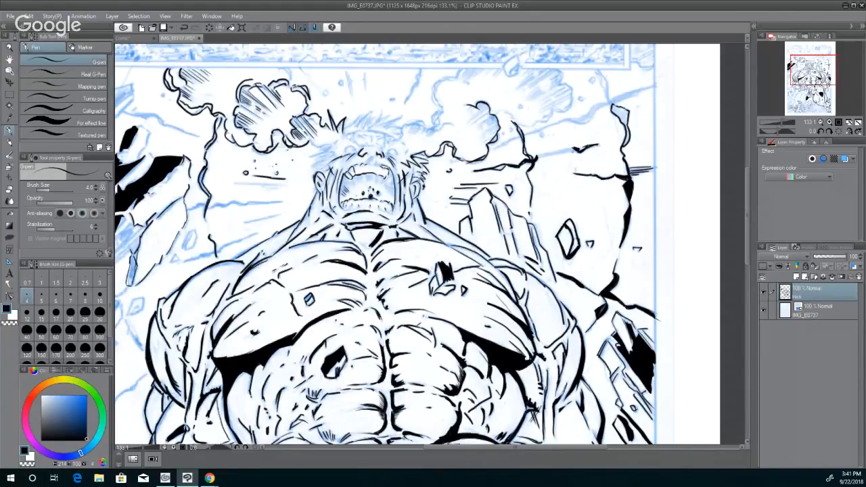
pyautogui.moveTo(575, 149)
pyautogui.mouseDown()
pyautogui.moveTo(534, 156)
pyautogui.moveTo(587, 146)
pyautogui.mouseUp()
# - Black in the chipped upper end of the right-hand wall crack and ink the thin crack and debris specks above it
pyautogui.moveTo(612, 111); pyautogui.dragTo(623, 140)
pyautogui.moveTo(628, 130); pyautogui.dragTo(625, 144)
pyautogui.hotkey('ctrl', 'z')
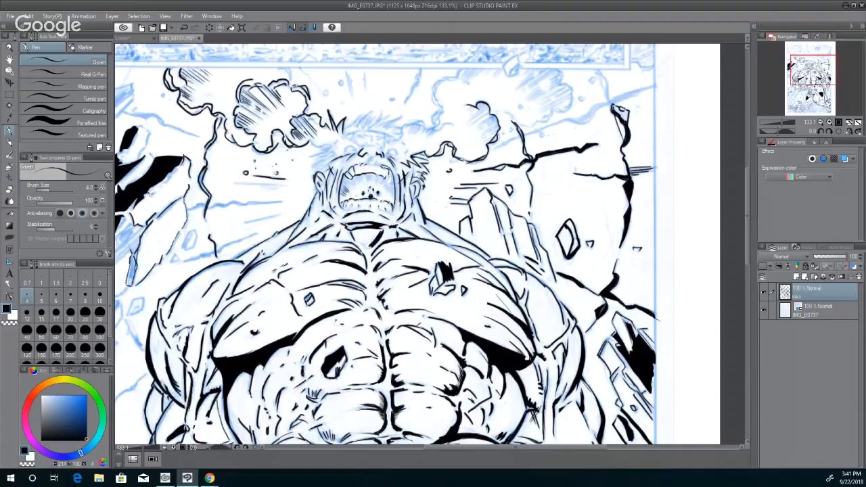
pyautogui.moveTo(610, 107)
pyautogui.mouseDown()
pyautogui.moveTo(626, 123)
pyautogui.moveTo(627, 116)
pyautogui.moveTo(623, 152)
pyautogui.mouseUp()
pyautogui.moveTo(617, 119); pyautogui.dragTo(621, 142)
pyautogui.moveTo(594, 68)
pyautogui.mouseDown()
pyautogui.moveTo(608, 101)
pyautogui.moveTo(593, 83)
pyautogui.moveTo(599, 78)
pyautogui.moveTo(581, 101)
pyautogui.mouseUp()
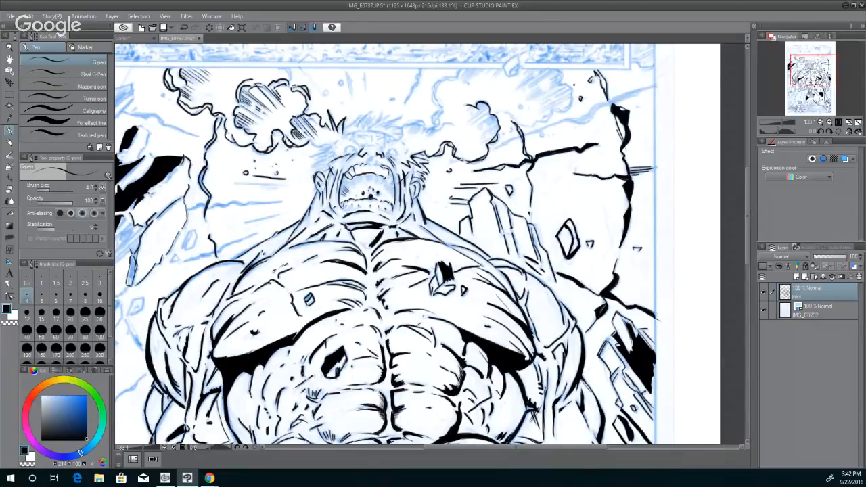
# - Thicken the smoke cloud's lower outline and the tall right-hand wall crack, and add fine texture lines to the wall beside it
pyautogui.moveTo(468, 163)
pyautogui.mouseDown()
pyautogui.moveTo(484, 159)
pyautogui.moveTo(470, 163)
pyautogui.moveTo(442, 147)
pyautogui.moveTo(454, 141)
pyautogui.mouseUp()
pyautogui.moveTo(604, 207)
pyautogui.mouseDown()
pyautogui.moveTo(615, 257)
pyautogui.moveTo(613, 235)
pyautogui.moveTo(603, 257)
pyautogui.mouseUp()
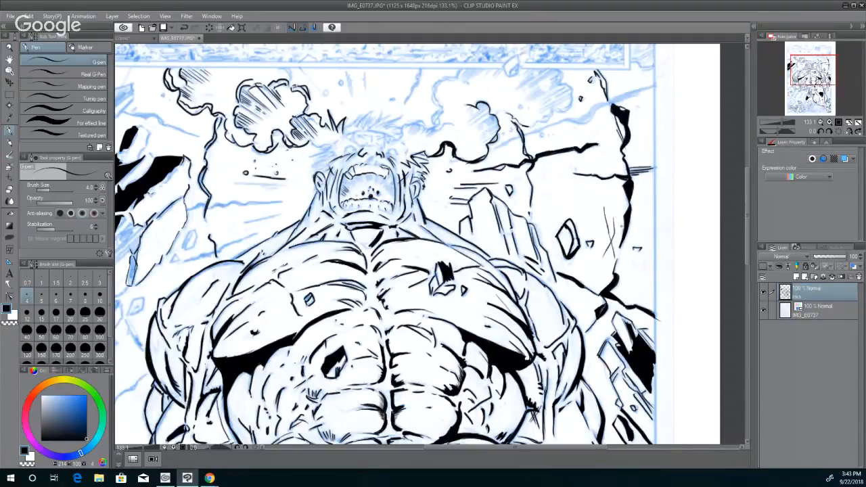
pyautogui.moveTo(620, 227); pyautogui.dragTo(616, 246)
pyautogui.moveTo(630, 216); pyautogui.dragTo(614, 275)
pyautogui.moveTo(622, 236); pyautogui.dragTo(616, 248)
pyautogui.moveTo(629, 190); pyautogui.dragTo(624, 213)
pyautogui.moveTo(628, 175); pyautogui.dragTo(624, 182)
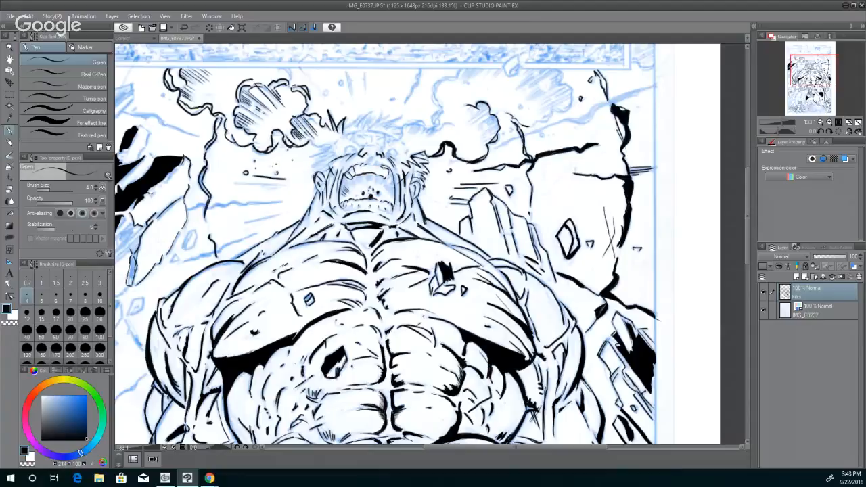
# - Thicken the right-hand trapezius line and strengthen the shadows along the sternum and upper central abdominal groove
pyautogui.moveTo(424, 220); pyautogui.dragTo(445, 230)
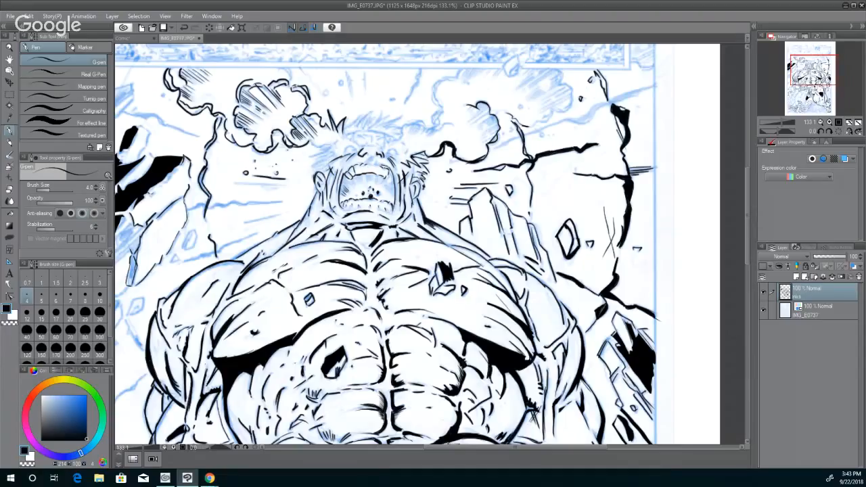
pyautogui.moveTo(366, 287)
pyautogui.mouseDown()
pyautogui.moveTo(367, 300)
pyautogui.moveTo(361, 291)
pyautogui.moveTo(393, 313)
pyautogui.moveTo(383, 310)
pyautogui.moveTo(387, 277)
pyautogui.mouseUp()
pyautogui.moveTo(380, 284); pyautogui.dragTo(392, 280)
pyautogui.moveTo(376, 285); pyautogui.dragTo(386, 288)
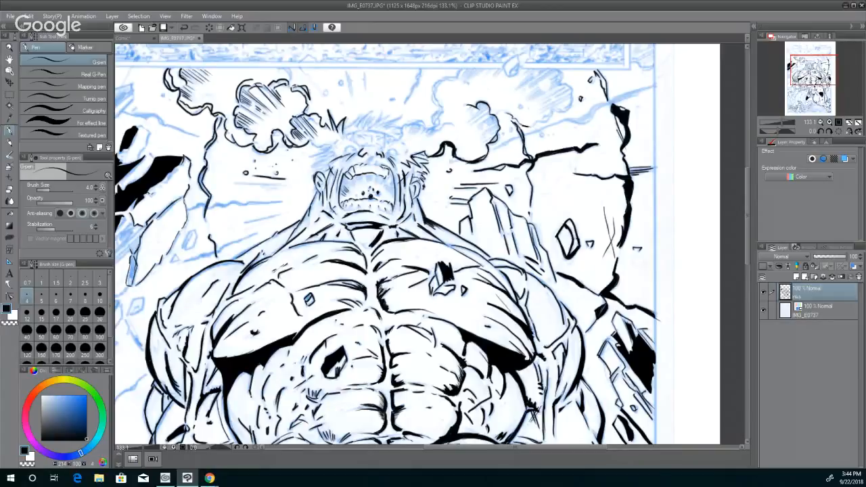
pyautogui.moveTo(371, 310); pyautogui.dragTo(391, 350)
# - Add contour lines and short hatching to the right-hand upper abs and the rib muscles beside them
pyautogui.moveTo(441, 342); pyautogui.dragTo(464, 359)
pyautogui.moveTo(479, 349); pyautogui.dragTo(495, 375)
pyautogui.moveTo(491, 370); pyautogui.dragTo(497, 375)
pyautogui.moveTo(492, 367); pyautogui.dragTo(500, 374)
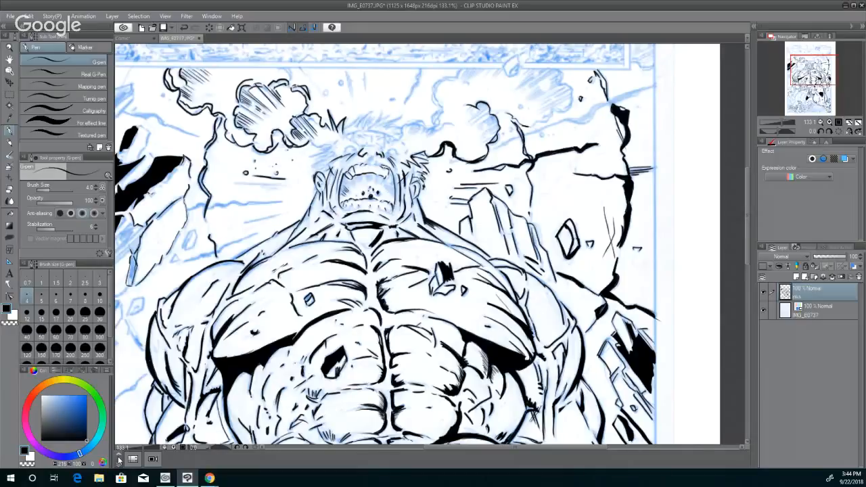
# - Thicken the right-hand upper arm's outer contour and add shading strokes to the right-hand trapezius and shoulder
pyautogui.moveTo(547, 293)
pyautogui.mouseDown()
pyautogui.moveTo(562, 324)
pyautogui.moveTo(562, 315)
pyautogui.mouseUp()
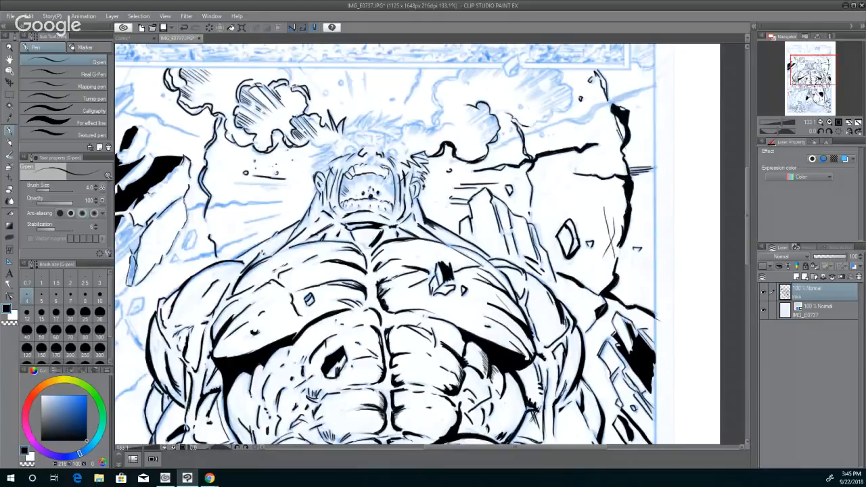
pyautogui.moveTo(578, 343); pyautogui.dragTo(577, 367)
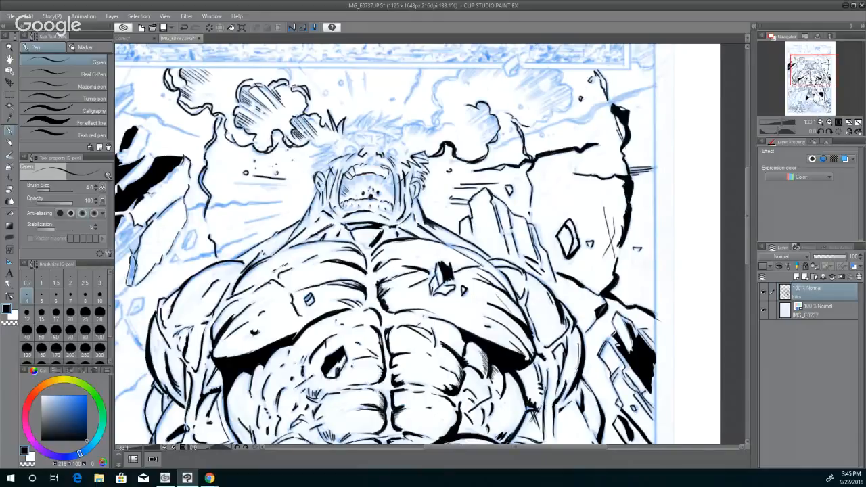
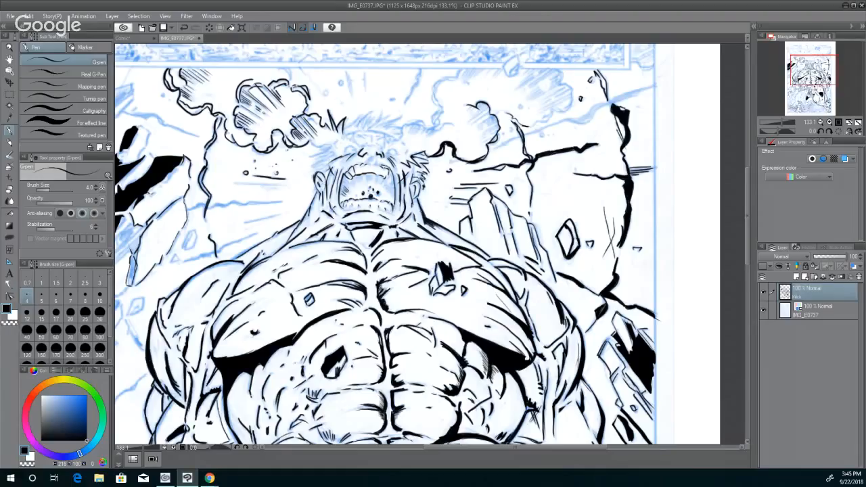
pyautogui.moveTo(433, 225)
pyautogui.mouseDown()
pyautogui.moveTo(444, 231)
pyautogui.moveTo(435, 234)
pyautogui.mouseUp()
pyautogui.moveTo(499, 266); pyautogui.dragTo(516, 302)
pyautogui.moveTo(499, 268); pyautogui.dragTo(507, 283)
pyautogui.moveTo(502, 271); pyautogui.dragTo(507, 280)
pyautogui.moveTo(527, 284); pyautogui.dragTo(523, 289)
# - Ink the muscle lines inside the right-hand elbow and thicken the right-hand forearm's contours
pyautogui.moveTo(547, 366); pyautogui.dragTo(547, 378)
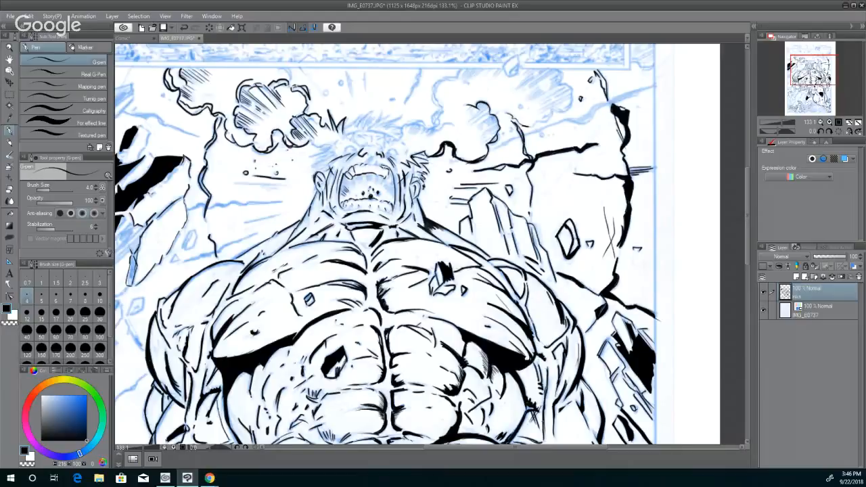
pyautogui.moveTo(545, 409); pyautogui.dragTo(541, 438)
pyautogui.moveTo(581, 410); pyautogui.dragTo(595, 436)
# - Strengthen the edges of the tall rock shards behind the right-hand shoulder and ink their inner facet line
pyautogui.moveTo(535, 231)
pyautogui.mouseDown()
pyautogui.moveTo(532, 247)
pyautogui.moveTo(534, 227)
pyautogui.mouseUp()
pyautogui.moveTo(529, 217); pyautogui.dragTo(523, 229)
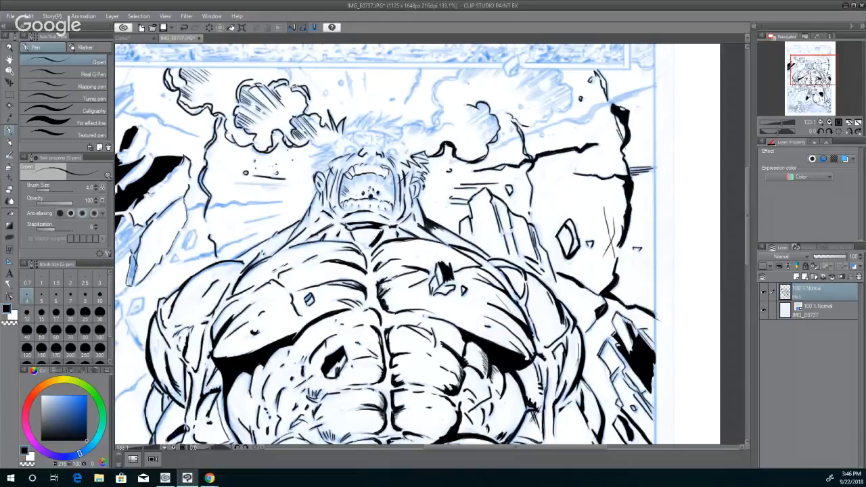
pyautogui.moveTo(507, 208); pyautogui.dragTo(517, 250)
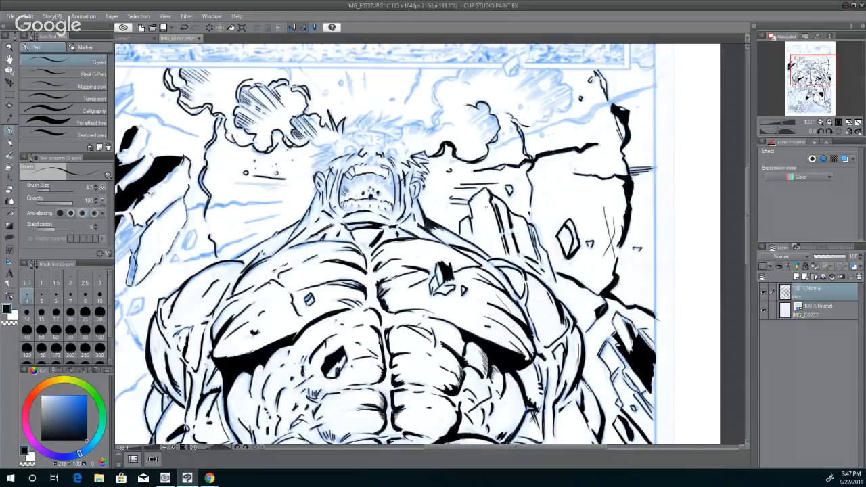
# - Darken the cheek beside the right-hand ear and ink the hair tufts on the left side of the head
pyautogui.moveTo(407, 187); pyautogui.dragTo(413, 206)
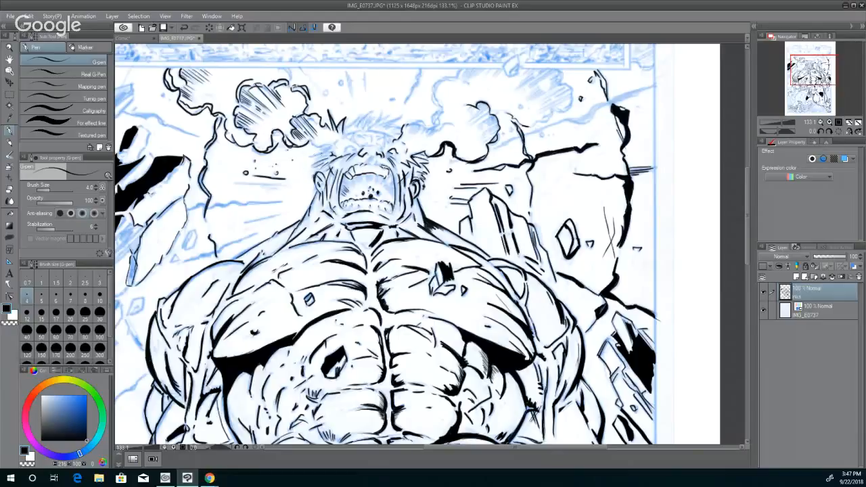
pyautogui.moveTo(319, 159)
pyautogui.mouseDown()
pyautogui.moveTo(329, 152)
pyautogui.moveTo(309, 148)
pyautogui.moveTo(329, 150)
pyautogui.mouseUp()
pyautogui.moveTo(321, 150); pyautogui.dragTo(308, 137)
# - Thicken the lower and outer edges of the right-hand pectoral and the forearm lines, and darken the small chip on the chest
pyautogui.moveTo(407, 311); pyautogui.dragTo(434, 312)
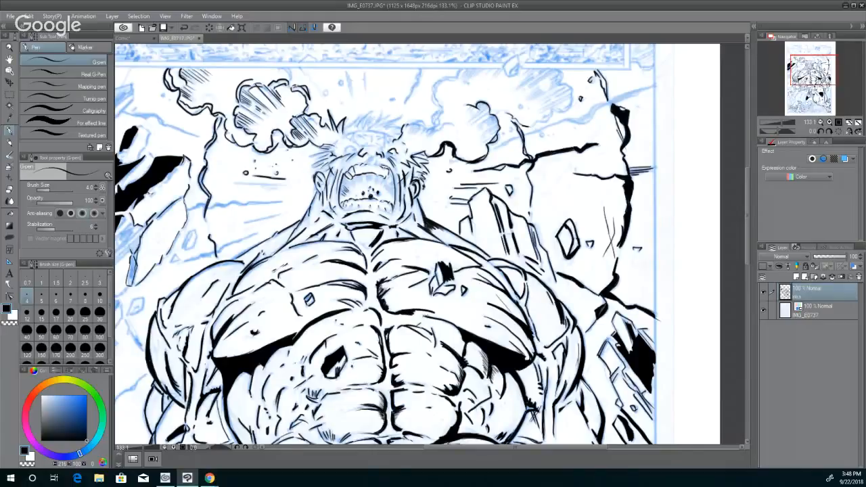
pyautogui.moveTo(504, 345); pyautogui.dragTo(523, 355)
pyautogui.moveTo(463, 287); pyautogui.dragTo(468, 290)
pyautogui.moveTo(529, 313); pyautogui.dragTo(533, 331)
pyautogui.moveTo(561, 372)
pyautogui.mouseDown()
pyautogui.moveTo(551, 391)
pyautogui.moveTo(582, 421)
pyautogui.mouseUp()
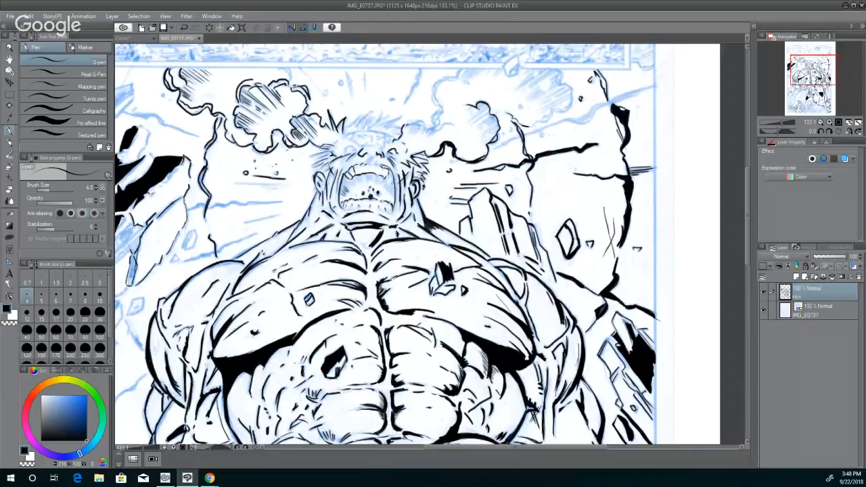
pyautogui.moveTo(582, 378); pyautogui.dragTo(600, 403)
# - Thicken the wall crack beside the right-hand arm and reinforce the edges of the broken slab below it
pyautogui.moveTo(605, 299); pyautogui.dragTo(596, 316)
pyautogui.moveTo(598, 285); pyautogui.dragTo(581, 293)
pyautogui.moveTo(597, 319)
pyautogui.mouseDown()
pyautogui.moveTo(583, 332)
pyautogui.moveTo(592, 321)
pyautogui.mouseUp()
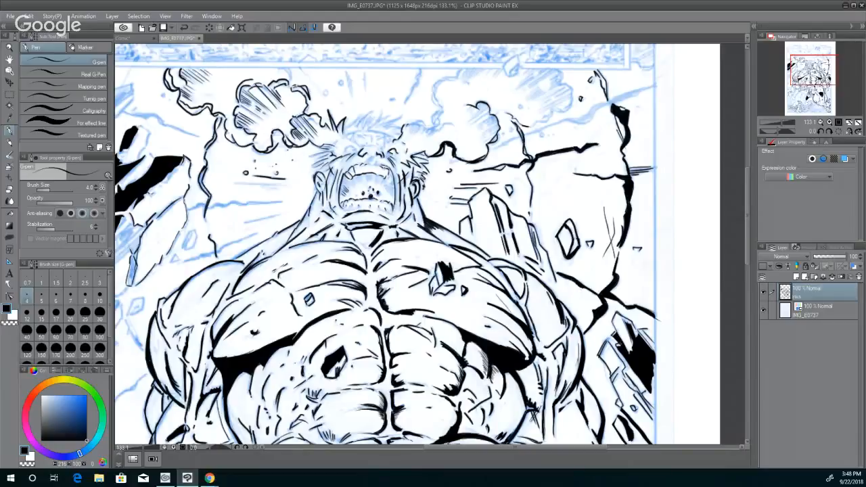
pyautogui.moveTo(616, 339)
pyautogui.mouseDown()
pyautogui.moveTo(595, 358)
pyautogui.moveTo(611, 379)
pyautogui.mouseUp()
pyautogui.moveTo(612, 341); pyautogui.dragTo(623, 378)
# - Thicken the left-hand trapezius and neck lines, and ink the teeth and shadows inside the open mouth
pyautogui.moveTo(269, 300)
pyautogui.mouseDown()
pyautogui.moveTo(238, 319)
pyautogui.moveTo(252, 304)
pyautogui.mouseUp()
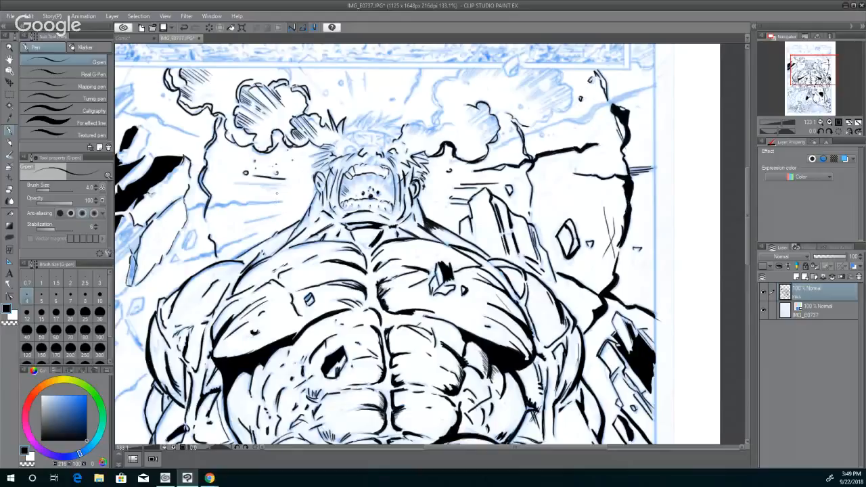
pyautogui.moveTo(282, 236); pyautogui.dragTo(231, 259)
pyautogui.moveTo(273, 235); pyautogui.dragTo(229, 263)
pyautogui.moveTo(239, 254); pyautogui.dragTo(230, 261)
pyautogui.moveTo(319, 190); pyautogui.dragTo(296, 232)
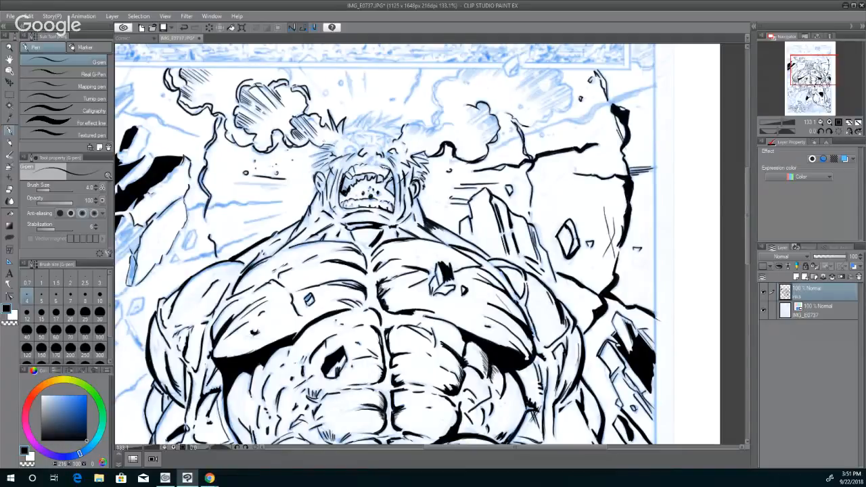
# - Ink the spiky hair and hairline on top of the head and the left outline of the right-hand smoke cloud
pyautogui.moveTo(357, 118)
pyautogui.mouseDown()
pyautogui.moveTo(377, 115)
pyautogui.moveTo(365, 132)
pyautogui.mouseUp()
pyautogui.moveTo(391, 112); pyautogui.dragTo(383, 124)
pyautogui.moveTo(383, 121)
pyautogui.mouseDown()
pyautogui.moveTo(374, 127)
pyautogui.moveTo(382, 128)
pyautogui.mouseUp()
pyautogui.moveTo(391, 123)
pyautogui.mouseDown()
pyautogui.moveTo(383, 129)
pyautogui.moveTo(389, 129)
pyautogui.mouseUp()
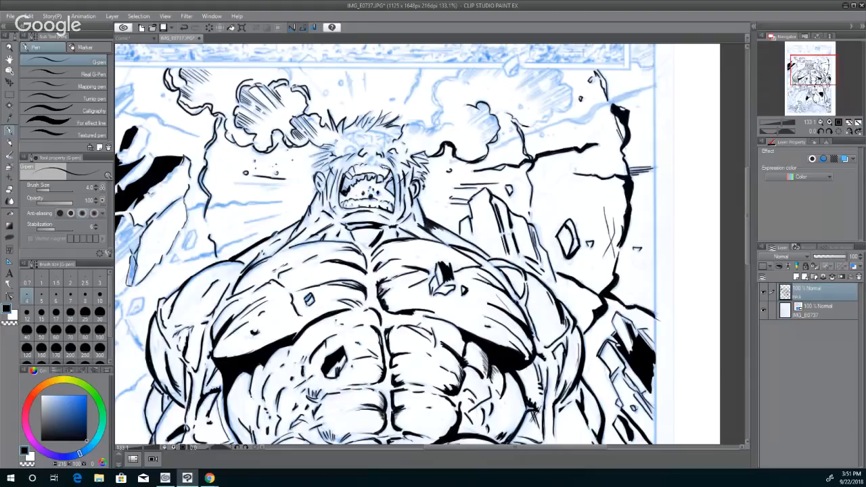
pyautogui.moveTo(395, 139)
pyautogui.mouseDown()
pyautogui.moveTo(363, 130)
pyautogui.moveTo(336, 140)
pyautogui.moveTo(374, 133)
pyautogui.mouseUp()
pyautogui.moveTo(354, 142)
pyautogui.mouseDown()
pyautogui.moveTo(368, 148)
pyautogui.moveTo(390, 143)
pyautogui.moveTo(403, 127)
pyautogui.moveTo(431, 129)
pyautogui.moveTo(426, 136)
pyautogui.moveTo(403, 127)
pyautogui.mouseUp()
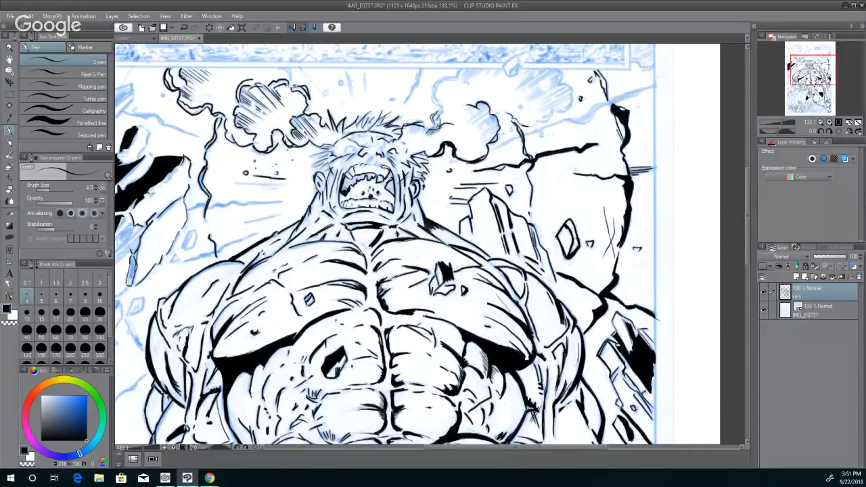
pyautogui.moveTo(437, 88); pyautogui.dragTo(433, 100)
# - Fill the inside of the open mouth with solid black around the teeth using Lasso fill
pyautogui.click(10, 237)
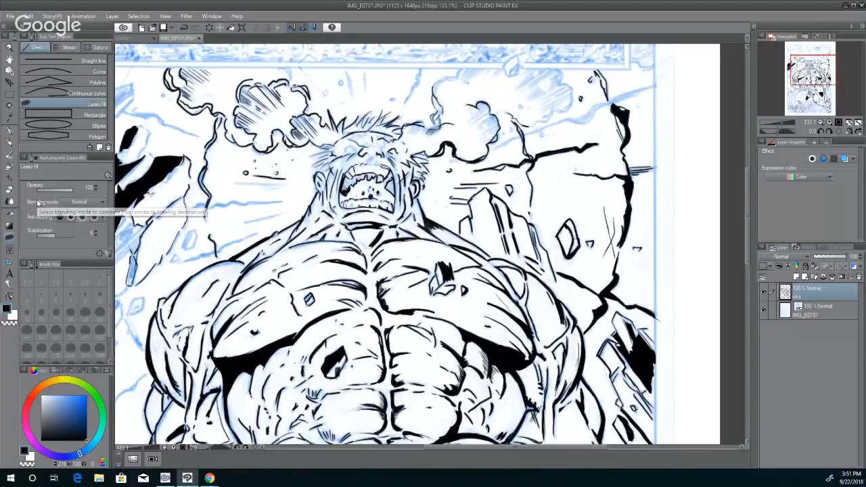
pyautogui.moveTo(369, 174)
pyautogui.mouseDown()
pyautogui.moveTo(348, 192)
pyautogui.moveTo(345, 171)
pyautogui.moveTo(386, 176)
pyautogui.moveTo(359, 172)
pyautogui.mouseUp()
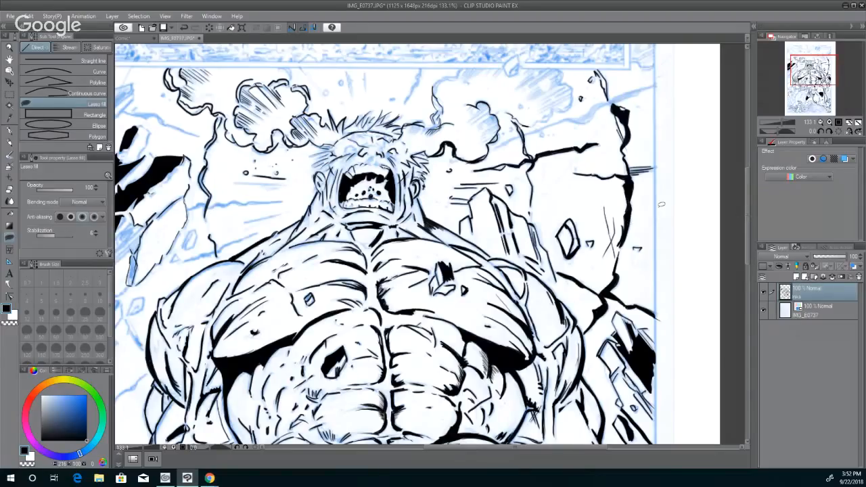
# - Block in the left-hand thigh's contours and shadow wedges with solid black Lasso fill shapes
pyautogui.scroll(-8, 661, 206)
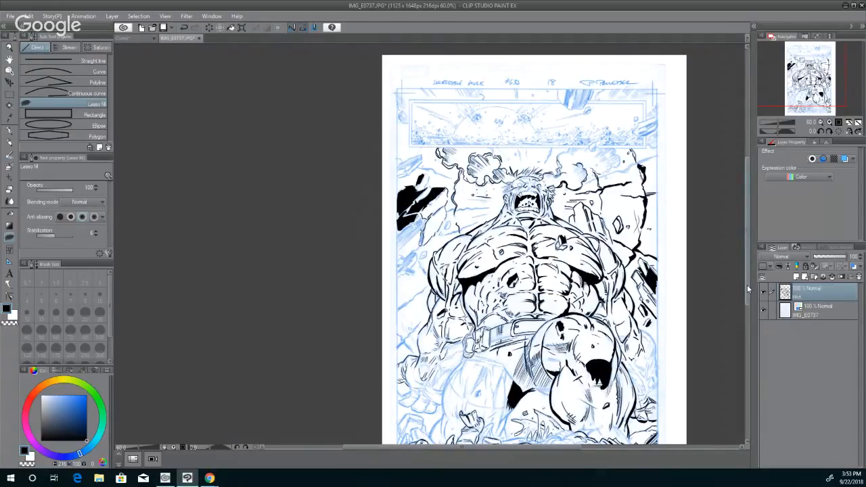
pyautogui.scroll(-3, 748, 288)
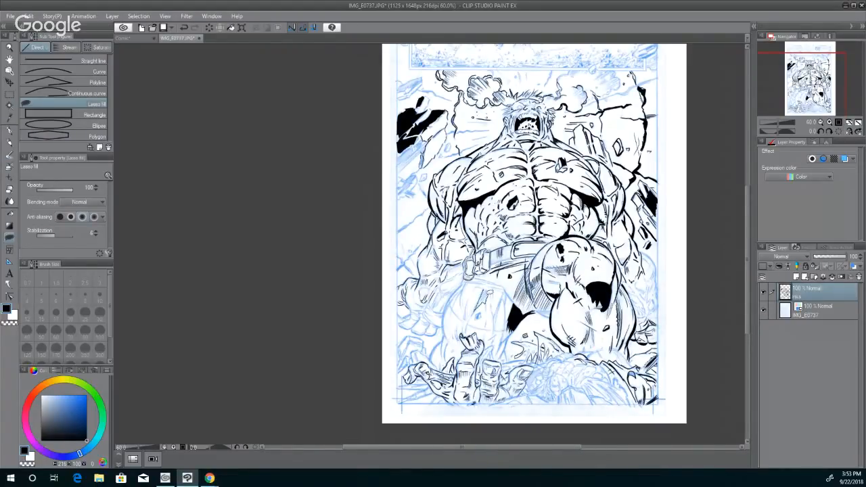
pyautogui.moveTo(489, 284); pyautogui.dragTo(477, 307)
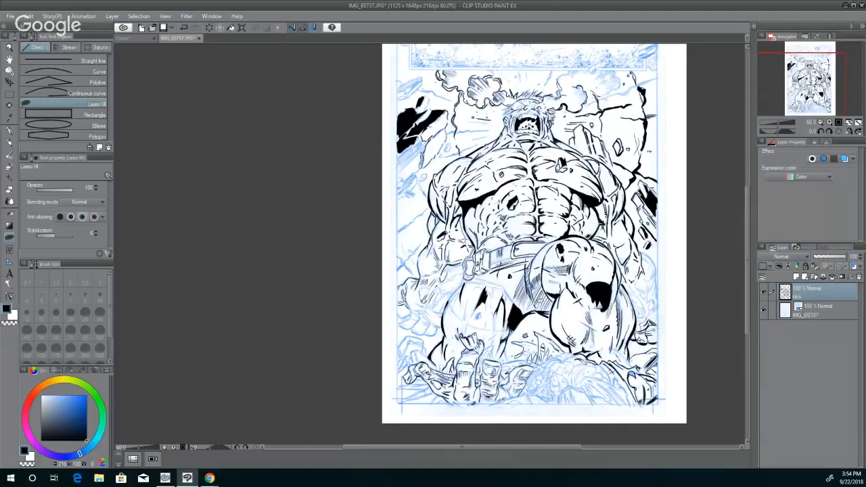
# - Add solid black Lasso fill accents to the cracked wall beside the left-hand forearm
pyautogui.scroll(4, 555, 290)
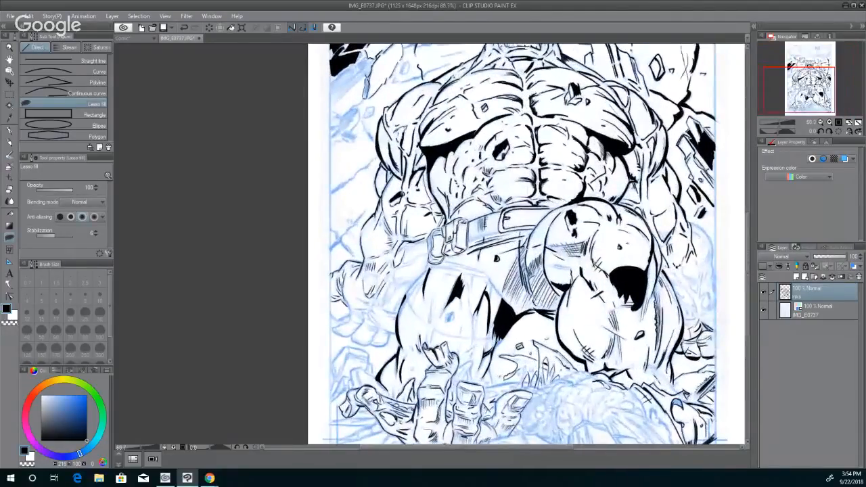
pyautogui.moveTo(479, 446); pyautogui.dragTo(441, 447)
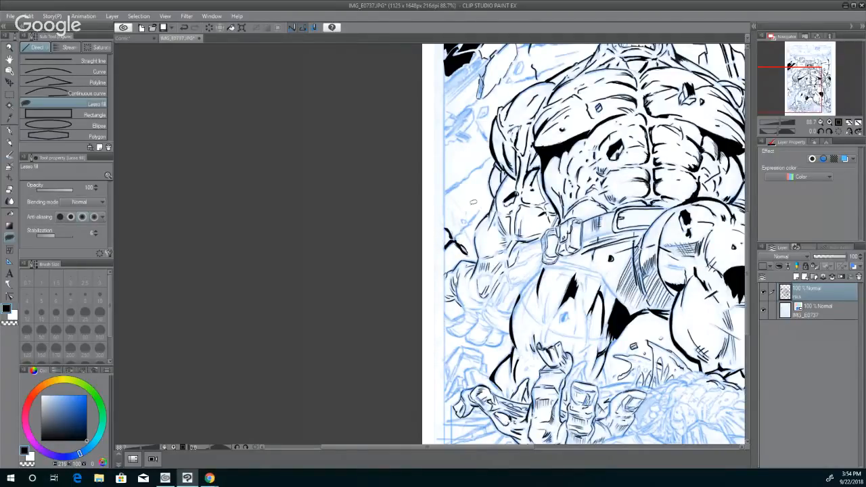
pyautogui.moveTo(477, 210)
pyautogui.mouseDown()
pyautogui.moveTo(454, 237)
pyautogui.moveTo(477, 209)
pyautogui.mouseUp()
pyautogui.moveTo(447, 186)
pyautogui.mouseDown()
pyautogui.moveTo(490, 157)
pyautogui.moveTo(445, 190)
pyautogui.mouseUp()
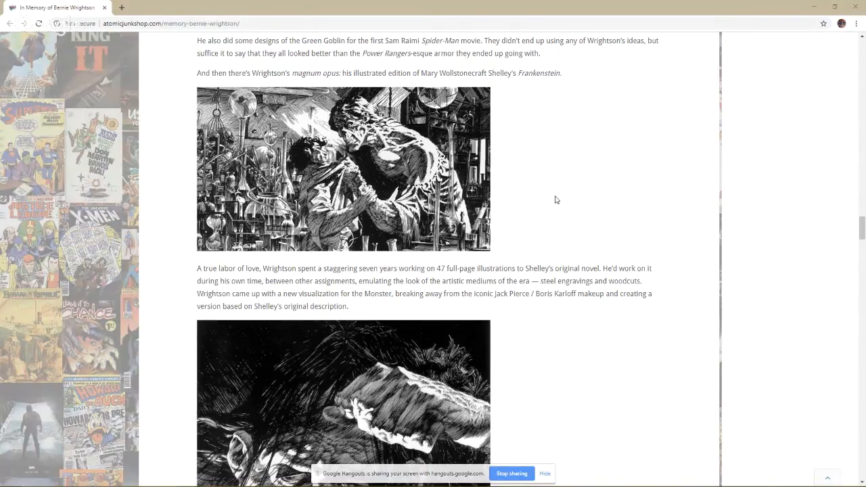
# - Switch to the browser article on Bernie Wrightson and examine the hatching and blacks in his Frankenstein illustrations
pyautogui.scroll(-1, 556, 199)
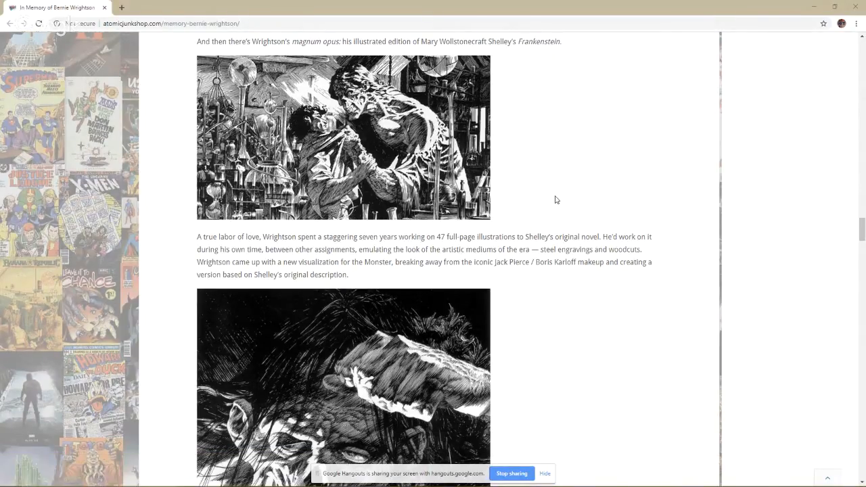
pyautogui.scroll(-5, 556, 199)
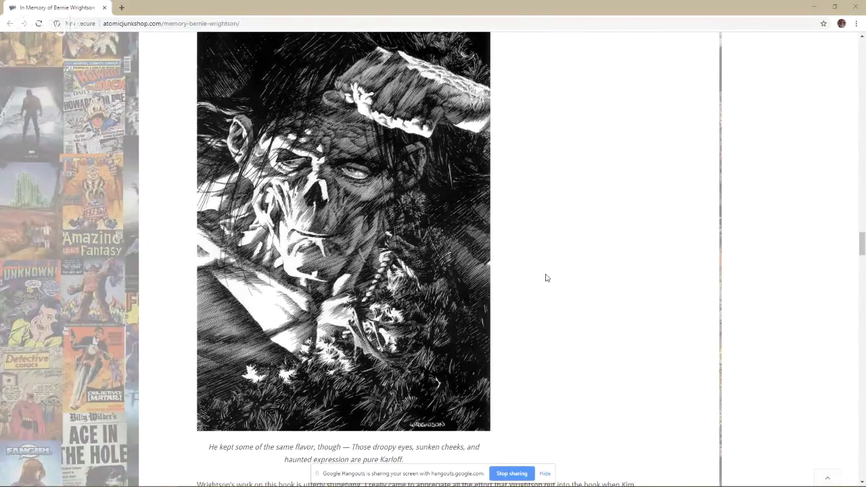
pyautogui.scroll(-3, 547, 278)
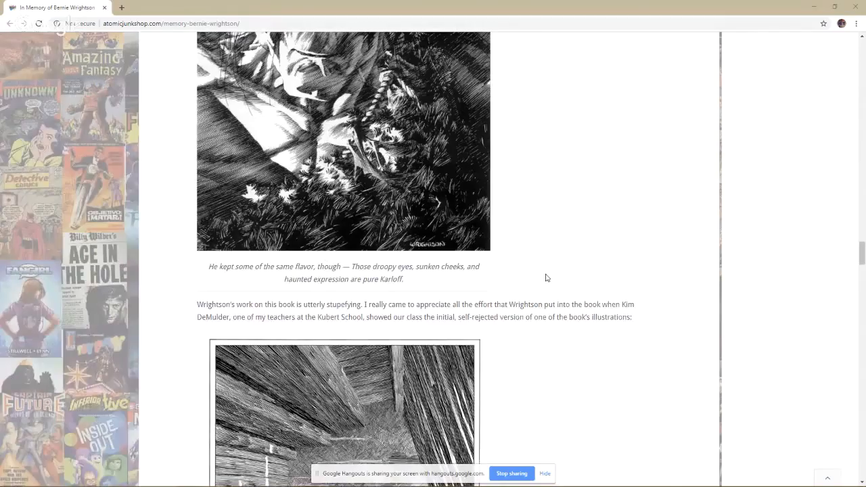
pyautogui.scroll(-3, 550, 274)
pyautogui.scroll(-1, 551, 271)
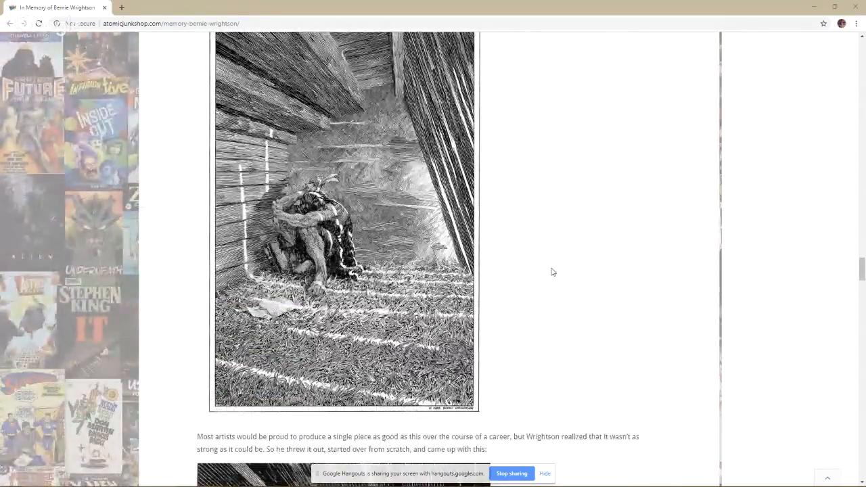
pyautogui.scroll(-3, 550, 271)
pyautogui.scroll(-2, 579, 244)
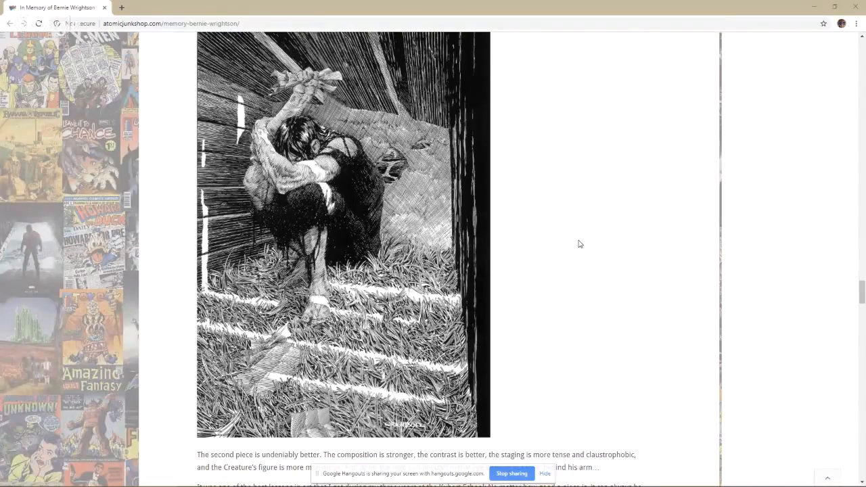
# - Examine the use of solid blacks and lighting on Wrightson's House of Mystery, Incredible Hulk and House of Secrets covers
pyautogui.scroll(-15, 578, 243)
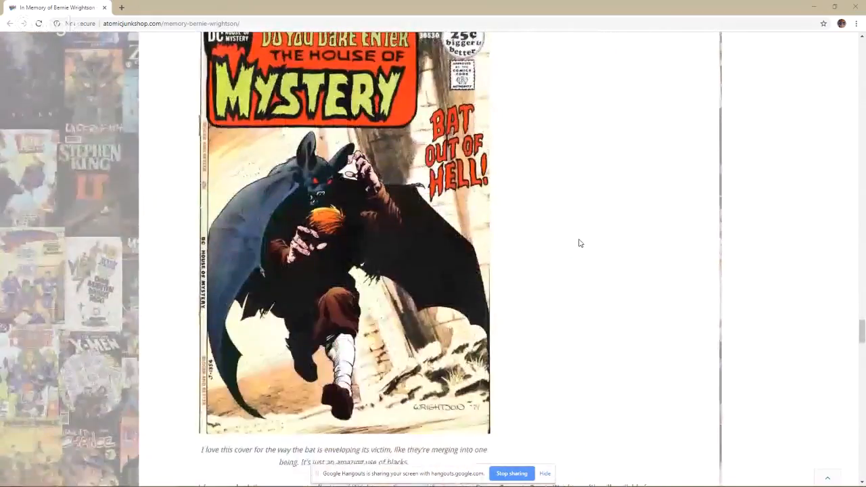
pyautogui.scroll(-7, 578, 243)
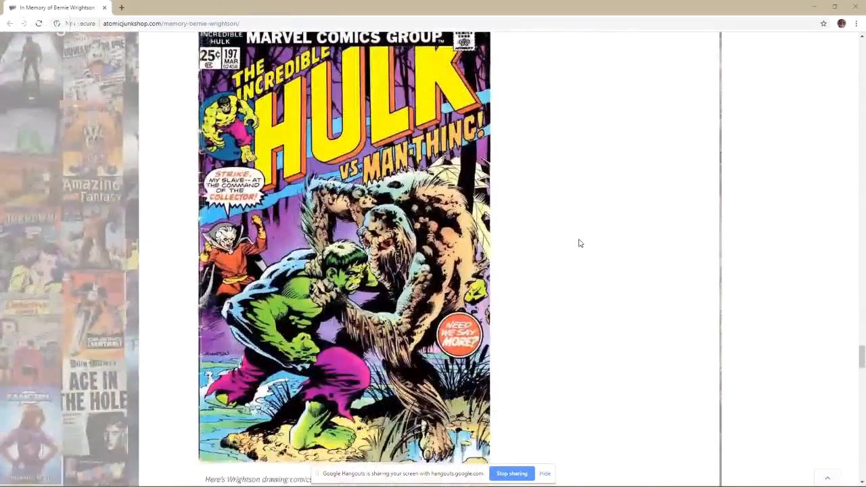
pyautogui.scroll(-1, 578, 244)
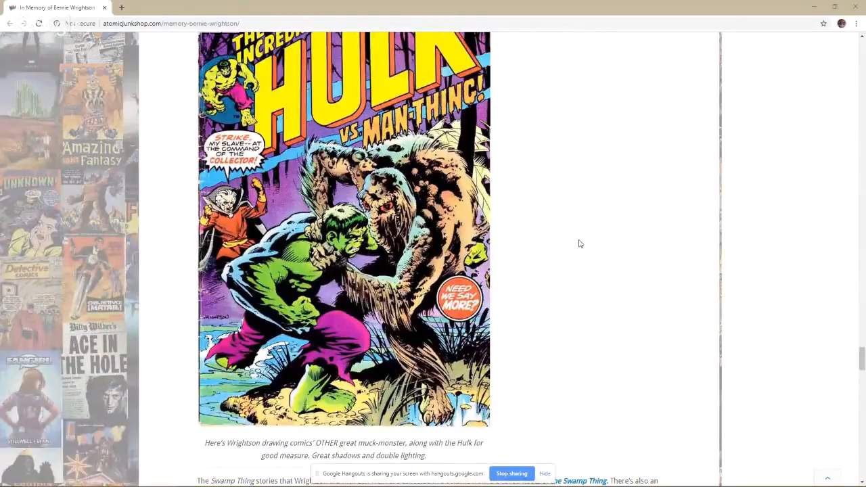
pyautogui.scroll(-12, 578, 243)
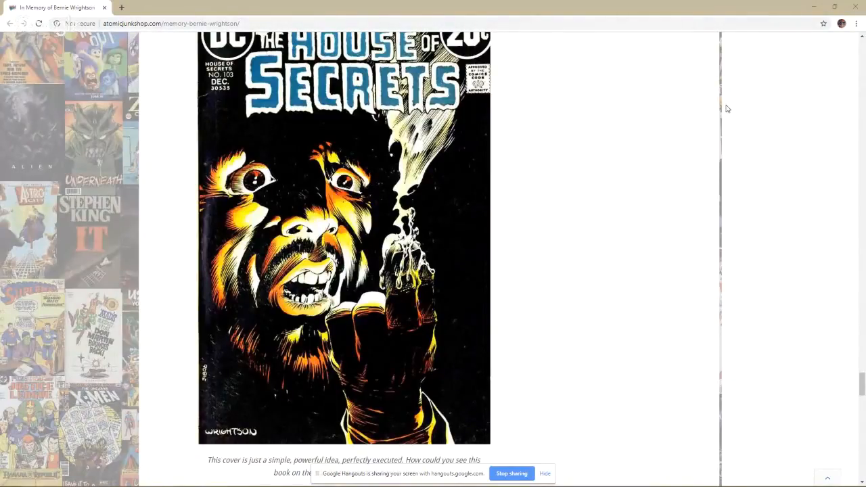
pyautogui.scroll(-7, 605, 167)
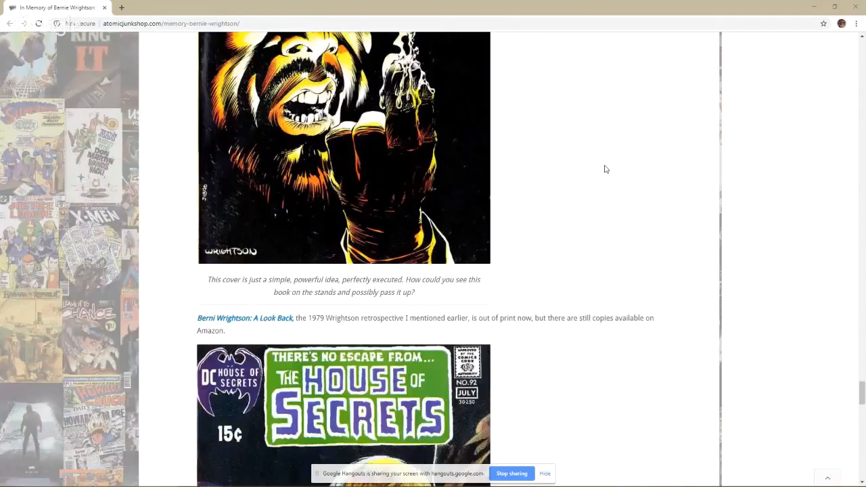
pyautogui.scroll(1, 606, 169)
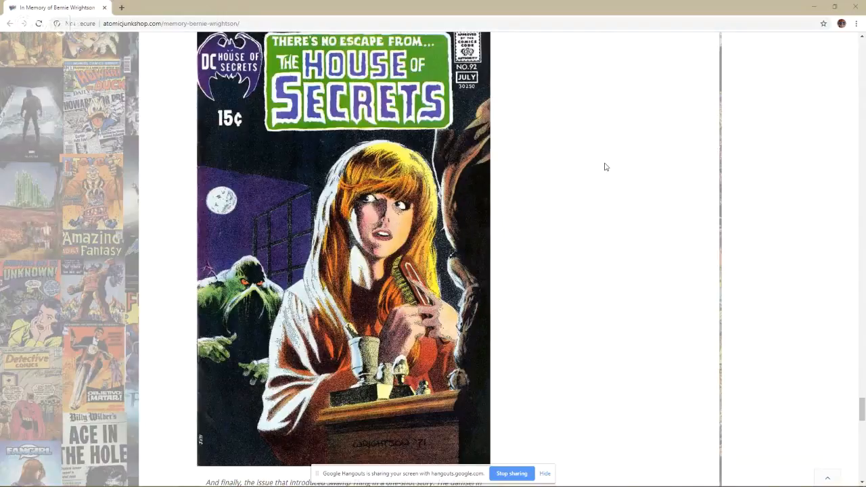
# - Close the Wrightson article window and move the Google Hangouts browser window onto the shared screen
pyautogui.click(859, 8)
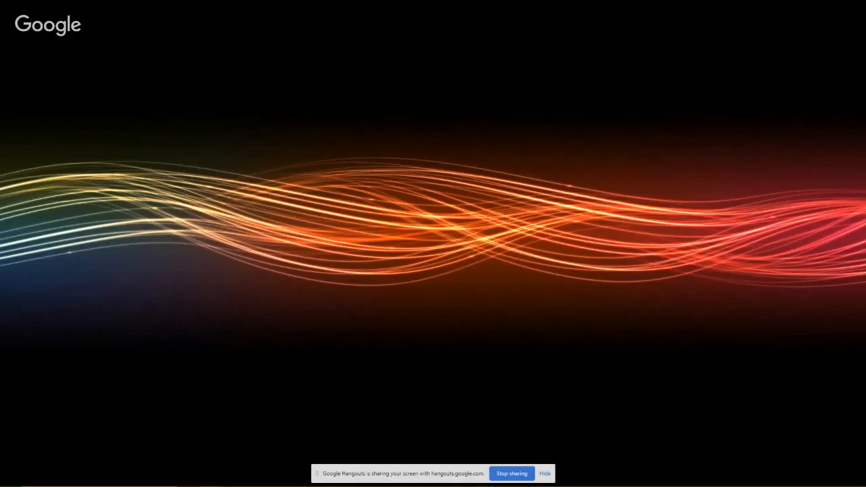
pyautogui.moveTo(864, 26); pyautogui.dragTo(532, 20)
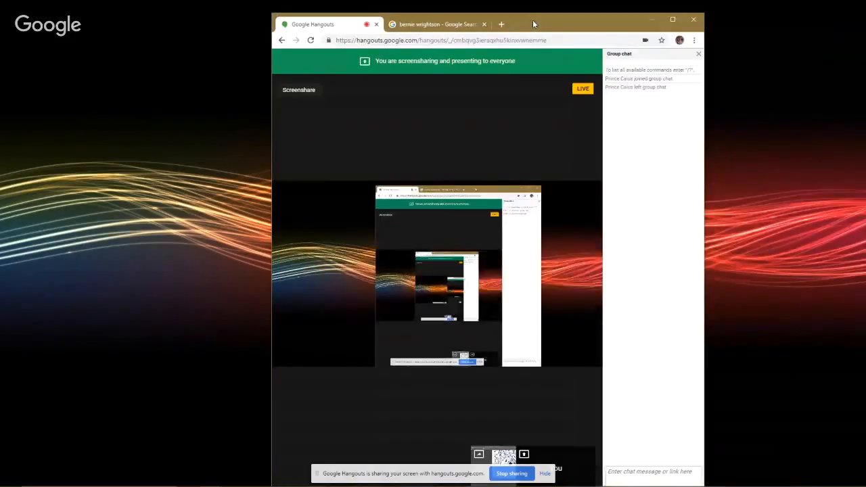
# - Maximize the Google Hangouts window, move it off the shared screen, and return to the Hulk page in Clip Studio Paint
pyautogui.doubleClick(532, 19)
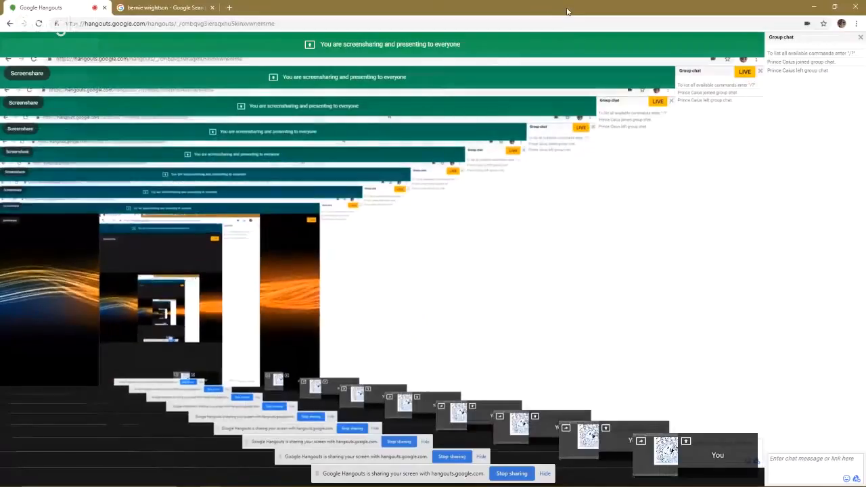
pyautogui.moveTo(562, 20); pyautogui.dragTo(865, 56)
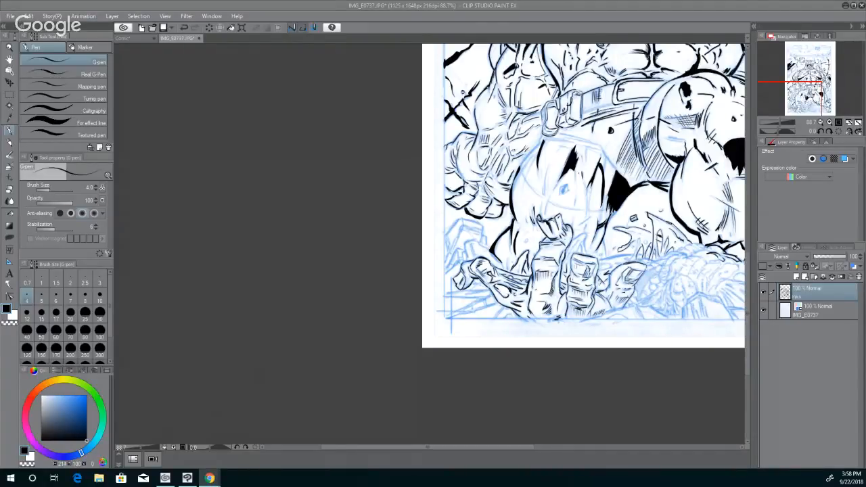
pyautogui.click(427, 446)
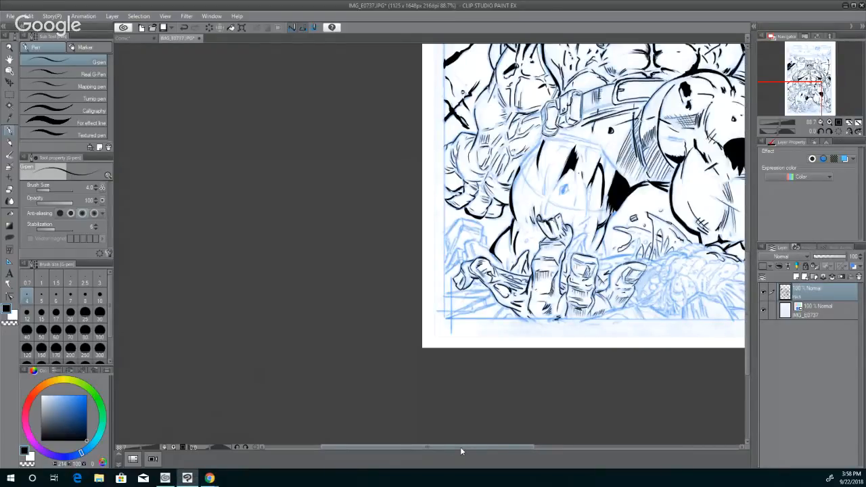
pyautogui.moveTo(460, 447); pyautogui.dragTo(510, 448)
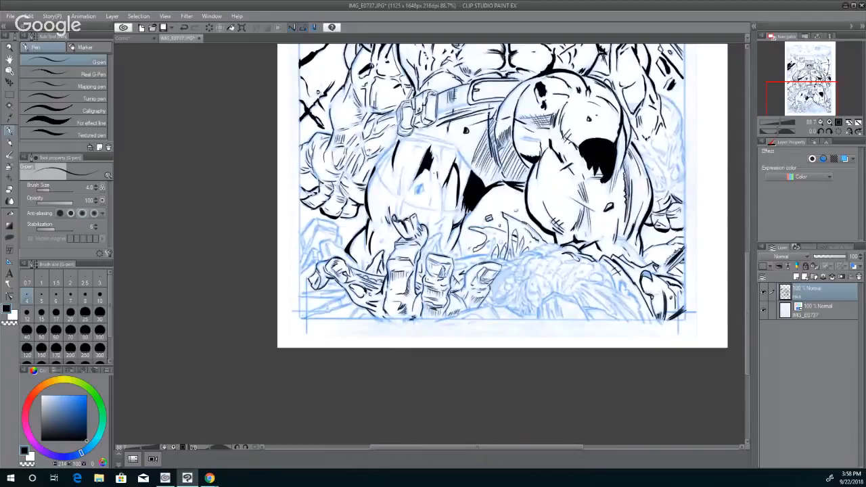
pyautogui.hotkey('alt', 'Tab')
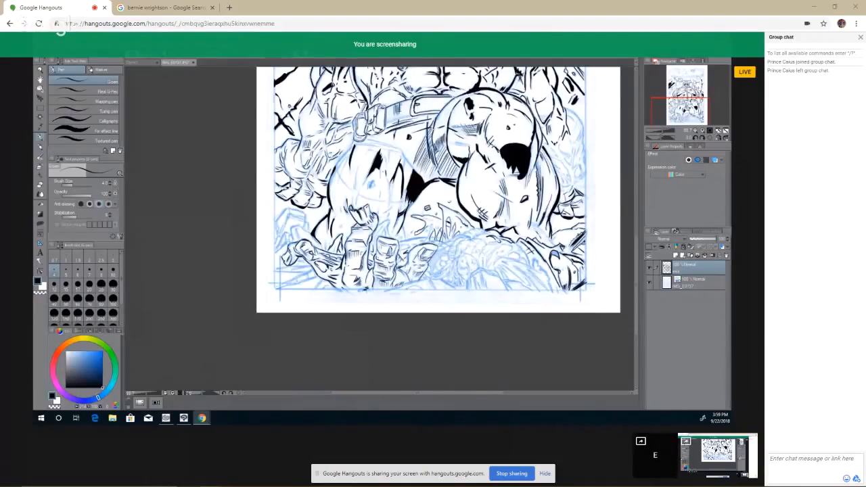
pyautogui.hotkey('alt', 'Tab')
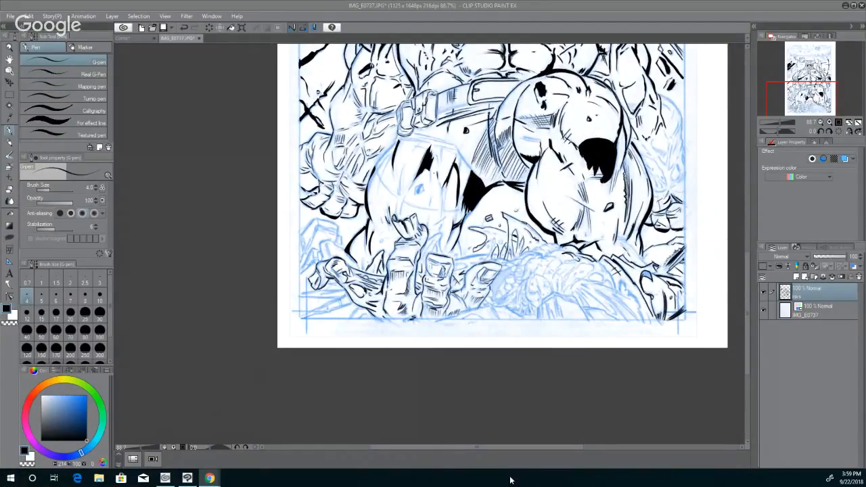
# - Ink the top edge and curved surface contour lines of the Hulk's left-hand knee with the G-pen at size 4
pyautogui.moveTo(746, 336); pyautogui.dragTo(742, 296)
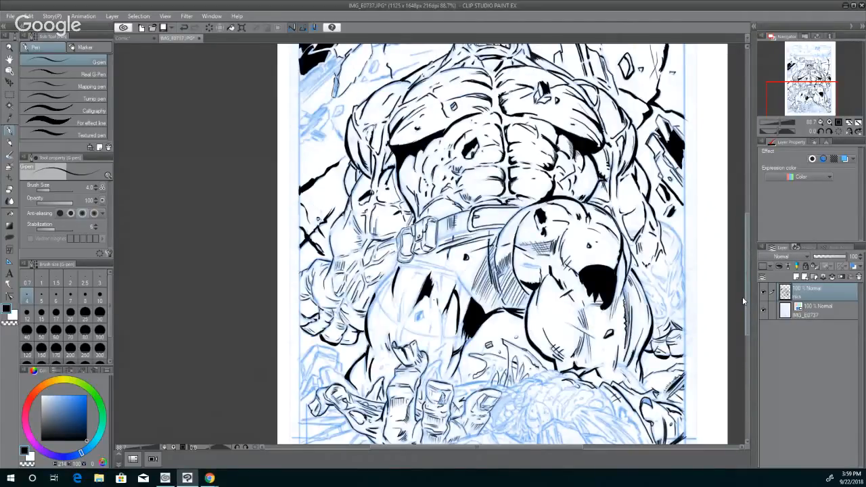
pyautogui.moveTo(742, 296); pyautogui.dragTo(742, 297)
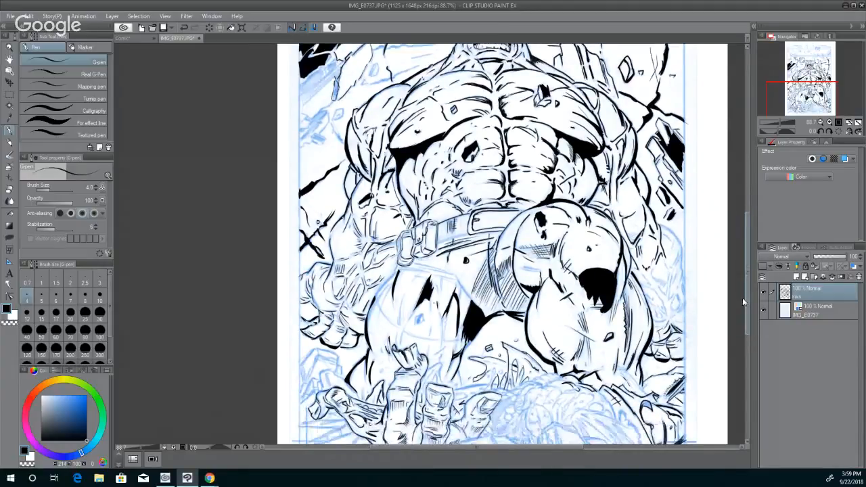
pyautogui.moveTo(741, 298); pyautogui.dragTo(741, 300)
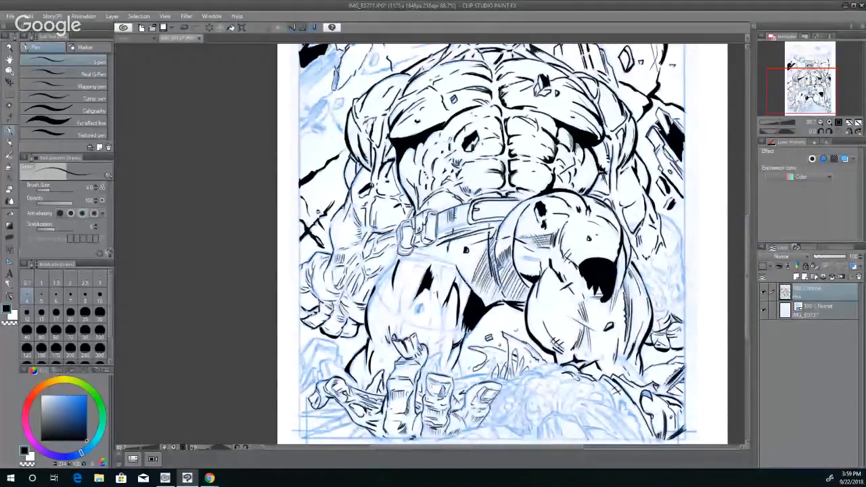
pyautogui.moveTo(466, 280); pyautogui.dragTo(475, 294)
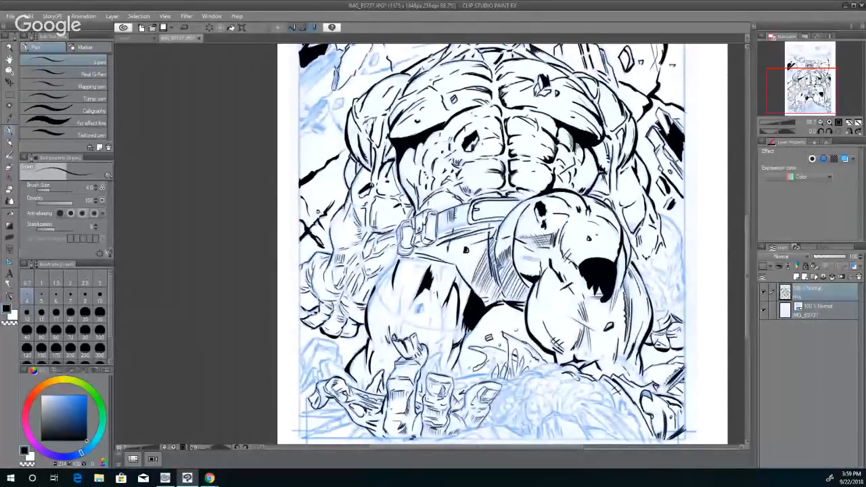
pyautogui.moveTo(409, 259)
pyautogui.mouseDown()
pyautogui.moveTo(433, 263)
pyautogui.moveTo(424, 254)
pyautogui.mouseUp()
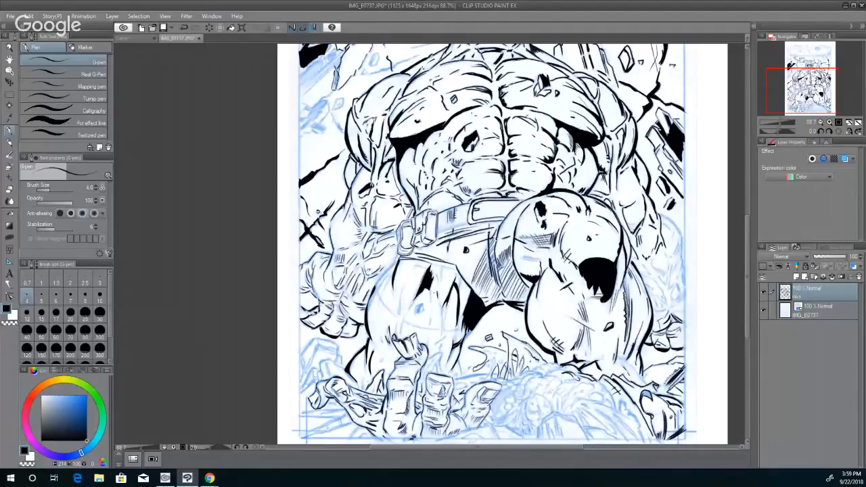
pyautogui.moveTo(378, 281)
pyautogui.mouseDown()
pyautogui.moveTo(397, 262)
pyautogui.moveTo(369, 299)
pyautogui.moveTo(388, 316)
pyautogui.mouseUp()
pyautogui.moveTo(375, 283)
pyautogui.mouseDown()
pyautogui.moveTo(395, 316)
pyautogui.moveTo(399, 293)
pyautogui.moveTo(398, 311)
pyautogui.mouseUp()
pyautogui.moveTo(400, 304)
pyautogui.mouseDown()
pyautogui.moveTo(395, 335)
pyautogui.moveTo(440, 325)
pyautogui.mouseUp()
pyautogui.moveTo(442, 319)
pyautogui.mouseDown()
pyautogui.moveTo(439, 335)
pyautogui.moveTo(458, 329)
pyautogui.moveTo(437, 351)
pyautogui.mouseUp()
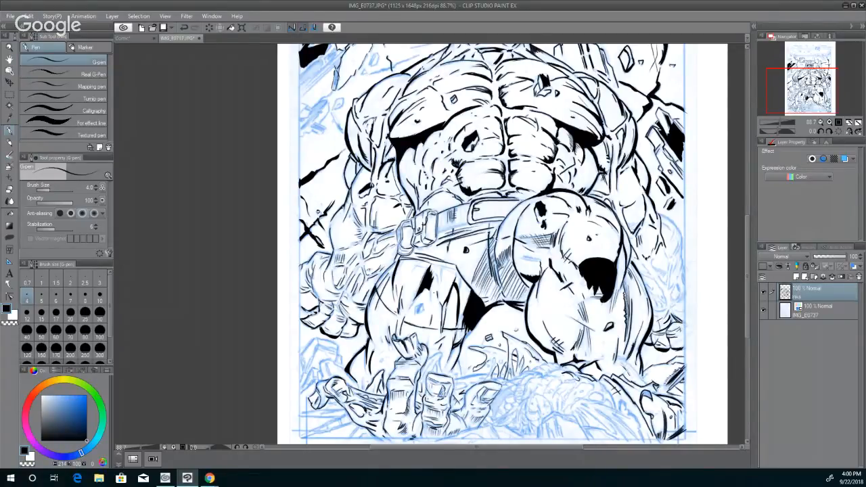
# - Add an accent stroke to the abdominal muscles and ink the outline and muscle lines of the right-hand forearm
pyautogui.moveTo(461, 160); pyautogui.dragTo(458, 167)
pyautogui.moveTo(649, 259)
pyautogui.mouseDown()
pyautogui.moveTo(665, 284)
pyautogui.moveTo(670, 270)
pyautogui.moveTo(667, 283)
pyautogui.mouseUp()
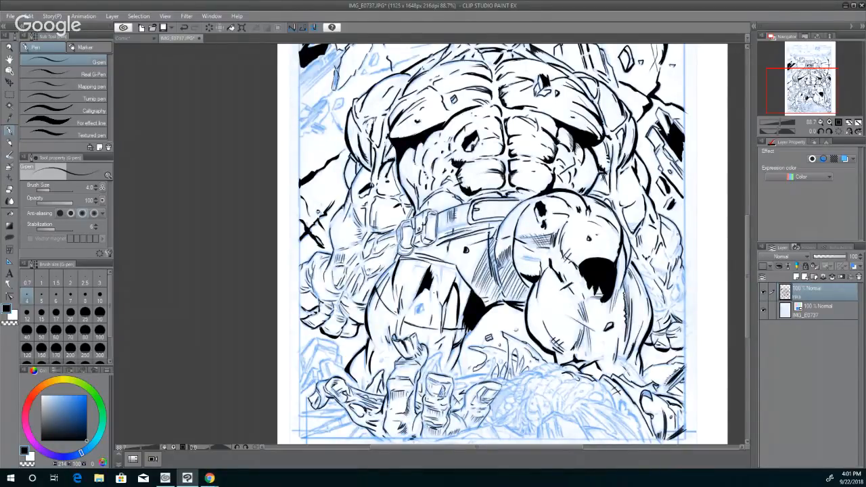
pyautogui.moveTo(678, 240); pyautogui.dragTo(672, 254)
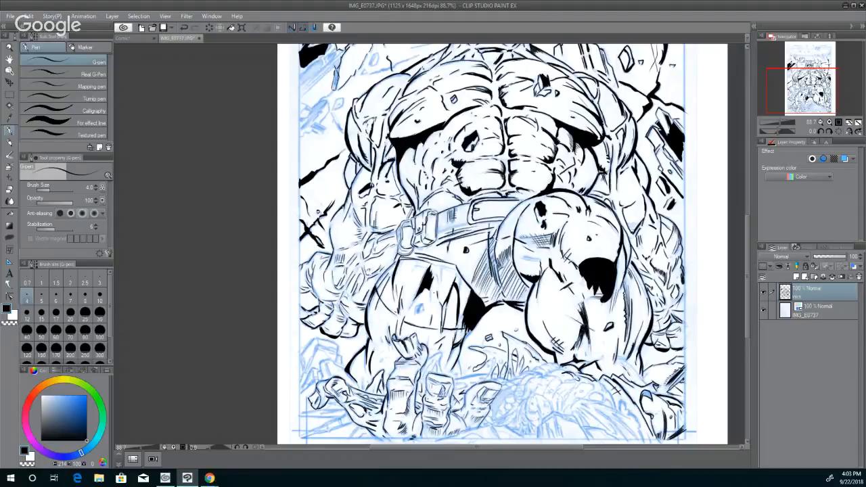
# - Ink the shadow at the base of the right-hand shin and the rubble and debris lines just below it
pyautogui.moveTo(580, 335)
pyautogui.mouseDown()
pyautogui.moveTo(569, 353)
pyautogui.moveTo(583, 365)
pyautogui.moveTo(625, 362)
pyautogui.mouseUp()
pyautogui.moveTo(616, 354); pyautogui.dragTo(646, 383)
pyautogui.moveTo(641, 398); pyautogui.dragTo(649, 391)
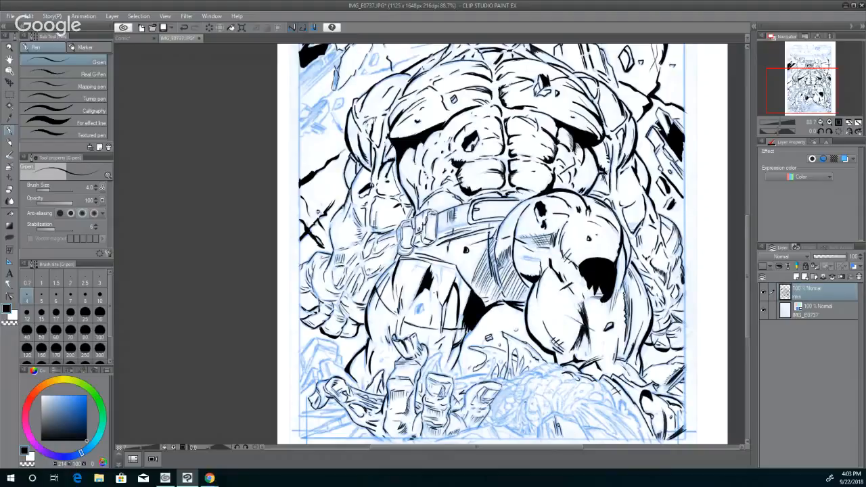
# - Ink the jagged rocks along the lower panel border and the small chip and shadow details on the left-hand knee
pyautogui.moveTo(550, 422)
pyautogui.mouseDown()
pyautogui.moveTo(551, 434)
pyautogui.moveTo(542, 434)
pyautogui.moveTo(547, 418)
pyautogui.moveTo(537, 435)
pyautogui.moveTo(562, 419)
pyautogui.moveTo(585, 435)
pyautogui.moveTo(553, 411)
pyautogui.moveTo(622, 443)
pyautogui.mouseUp()
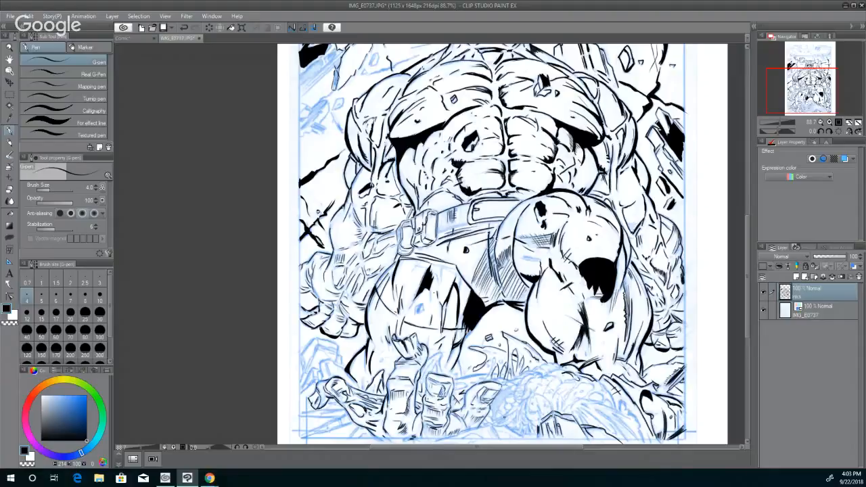
pyautogui.moveTo(518, 433)
pyautogui.mouseDown()
pyautogui.moveTo(491, 425)
pyautogui.moveTo(499, 440)
pyautogui.moveTo(498, 425)
pyautogui.moveTo(535, 434)
pyautogui.mouseUp()
pyautogui.moveTo(419, 306); pyautogui.dragTo(455, 272)
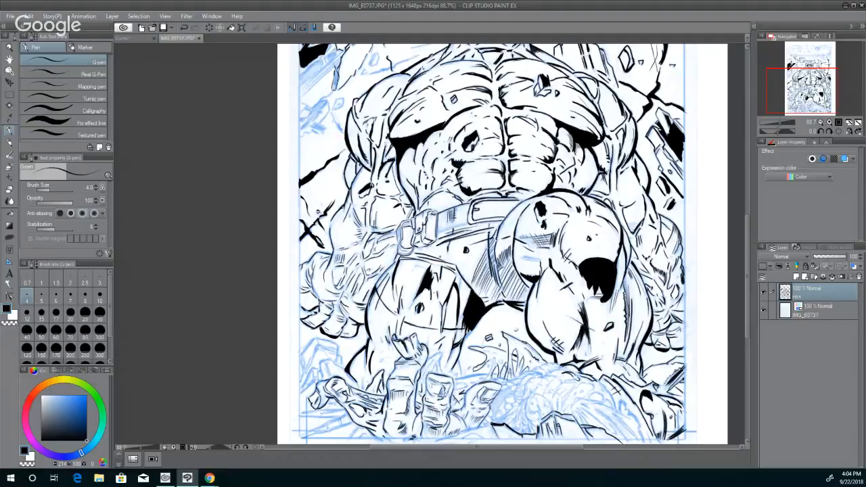
# - Open the IMG_E0749 character drawing, examine its hatching and solid blacks, and close it again
pyautogui.click(10, 16)
pyautogui.click(27, 50)
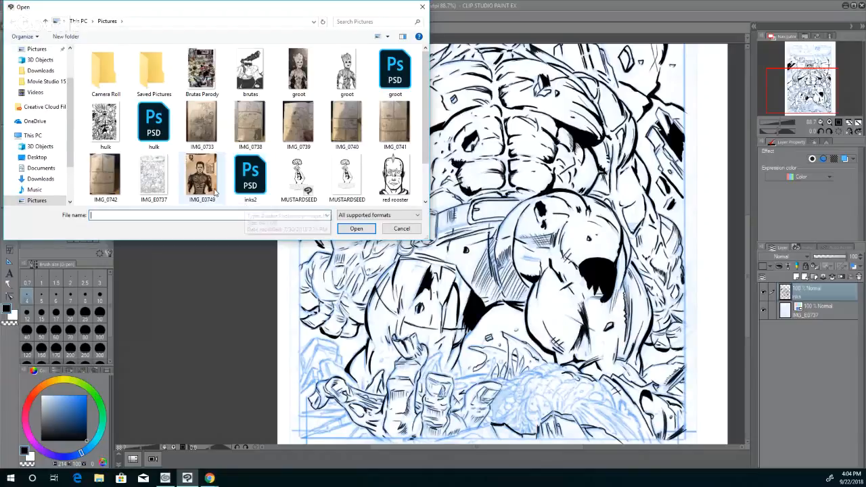
pyautogui.doubleClick(192, 186)
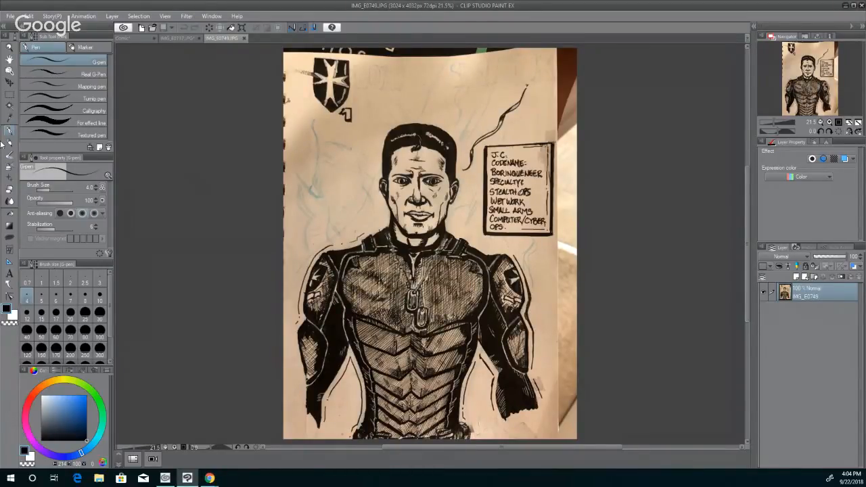
pyautogui.click(10, 15)
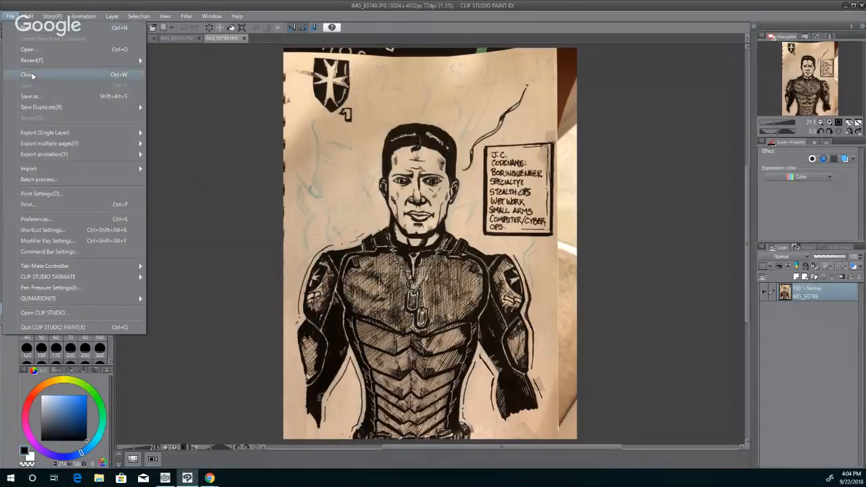
pyautogui.click(31, 74)
# - Open the brutas.png drawing and examine its solid blacks and hair rendering up close
pyautogui.click(13, 17)
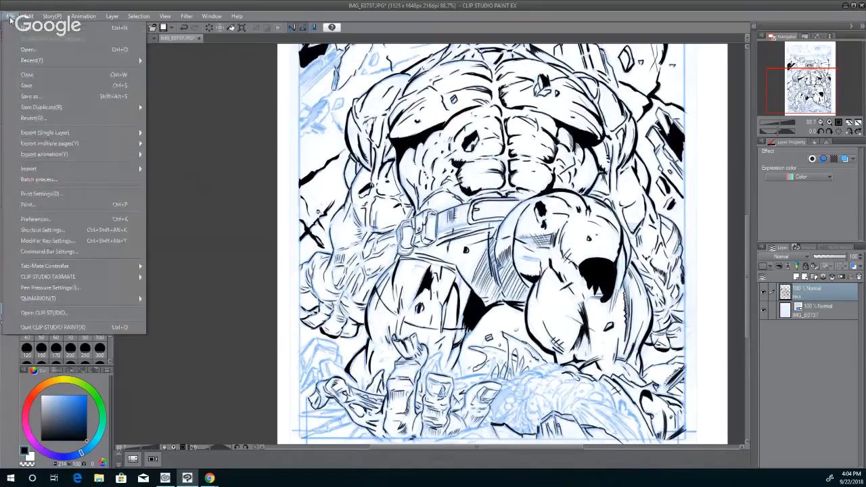
pyautogui.click(30, 49)
pyautogui.click(242, 75)
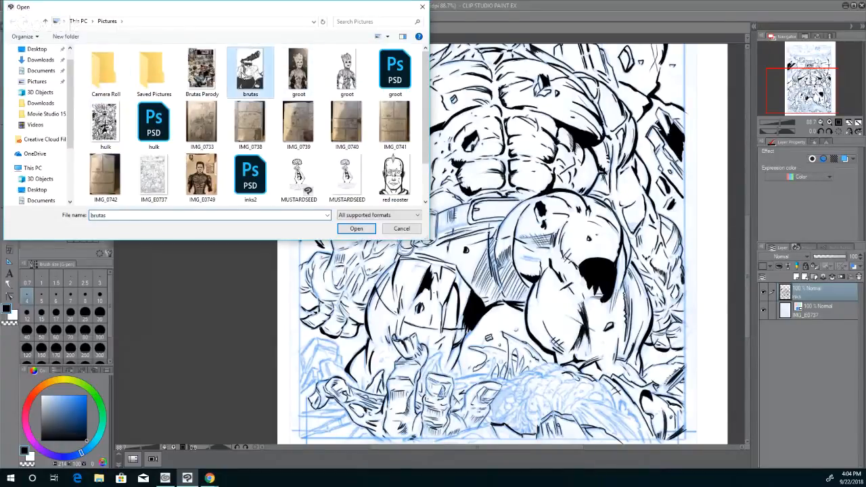
pyautogui.click(356, 229)
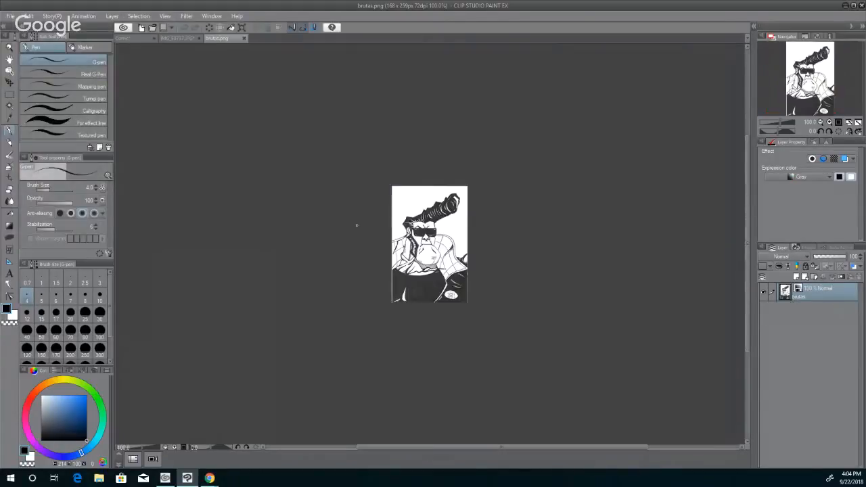
pyautogui.scroll(4, 421, 238)
pyautogui.scroll(4, 418, 233)
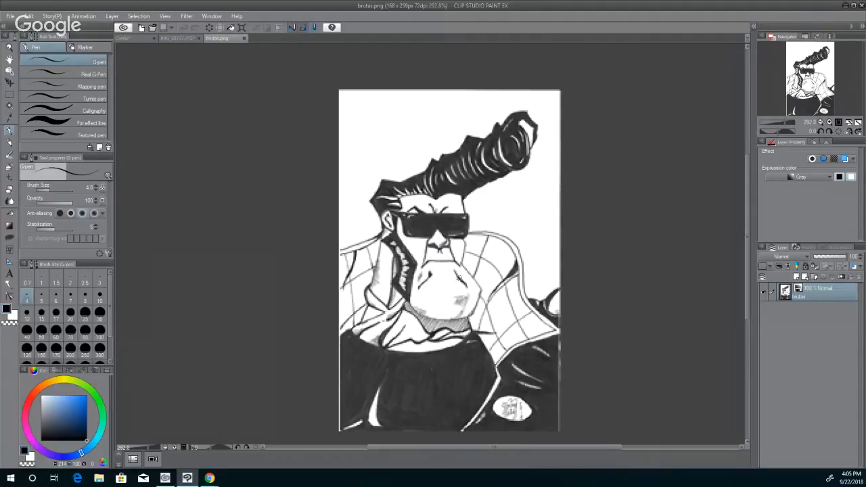
pyautogui.scroll(-2, 459, 280)
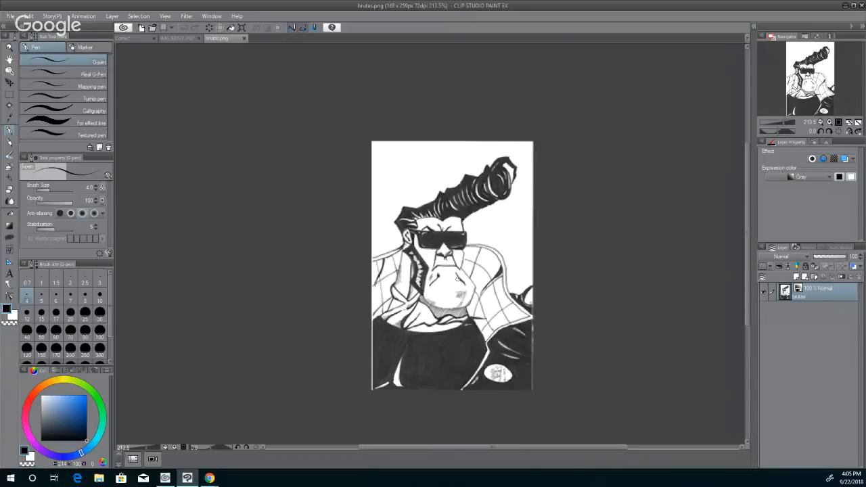
pyautogui.scroll(-1, 458, 280)
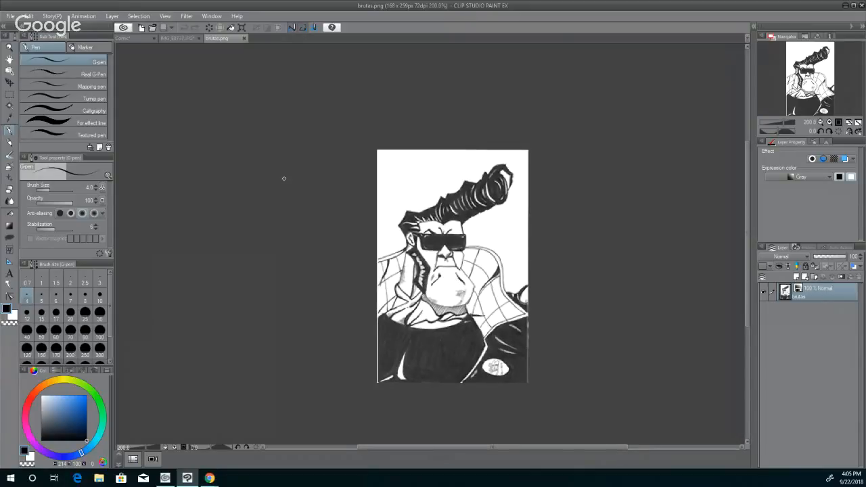
# - Close the brutas.png drawing without saving the accidental clearing of its layer
pyautogui.click(10, 15)
pyautogui.moveTo(28, 16)
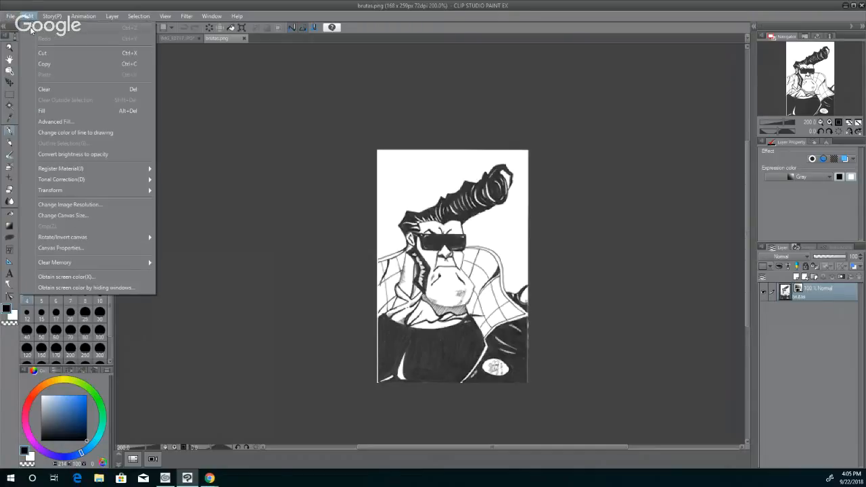
pyautogui.click(42, 89)
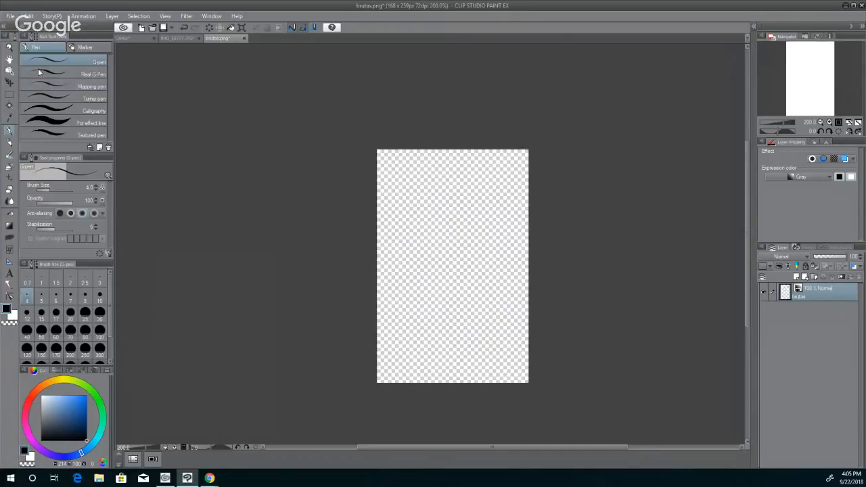
pyautogui.click(10, 16)
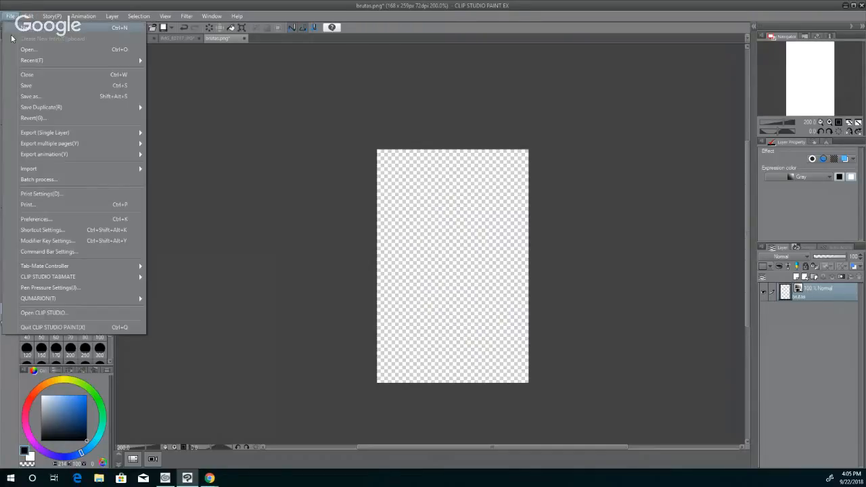
pyautogui.click(26, 76)
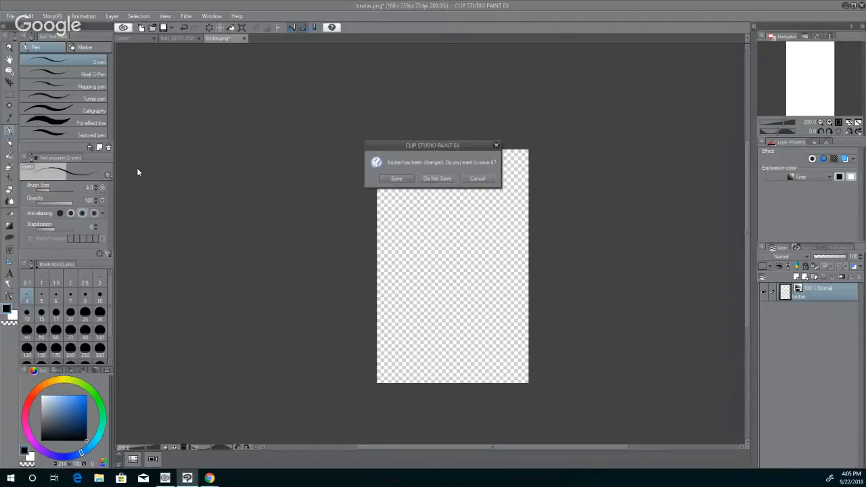
pyautogui.click(436, 178)
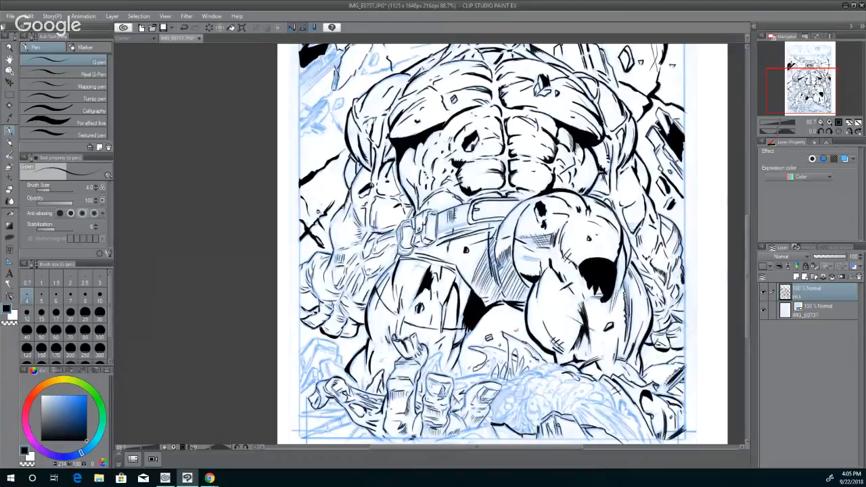
# - Open the black-and-white groot.png drawing from the Pictures folder to examine its line work
pyautogui.click(10, 16)
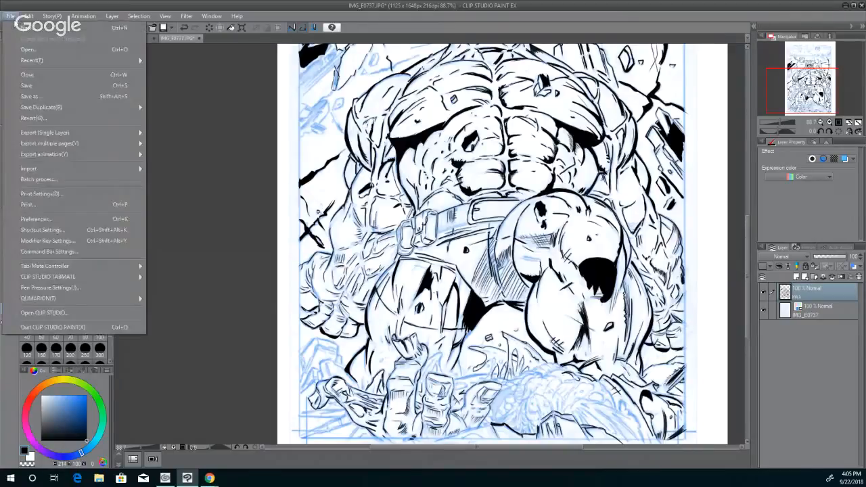
pyautogui.click(63, 51)
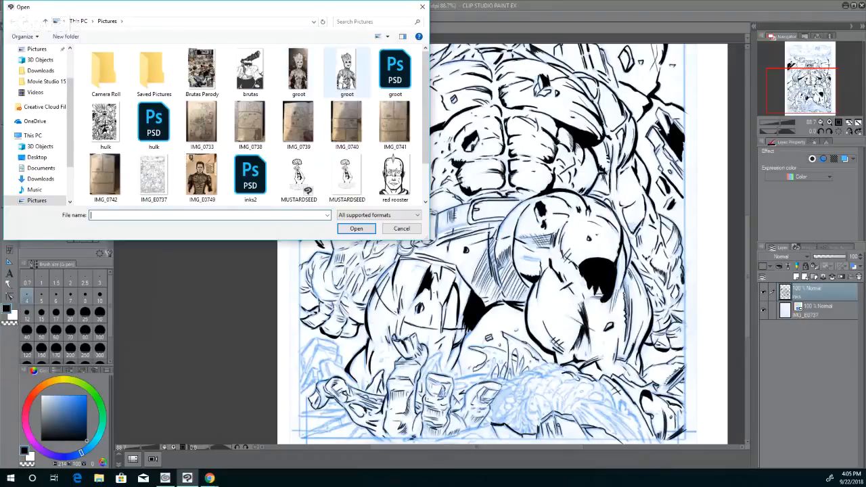
pyautogui.click(346, 76)
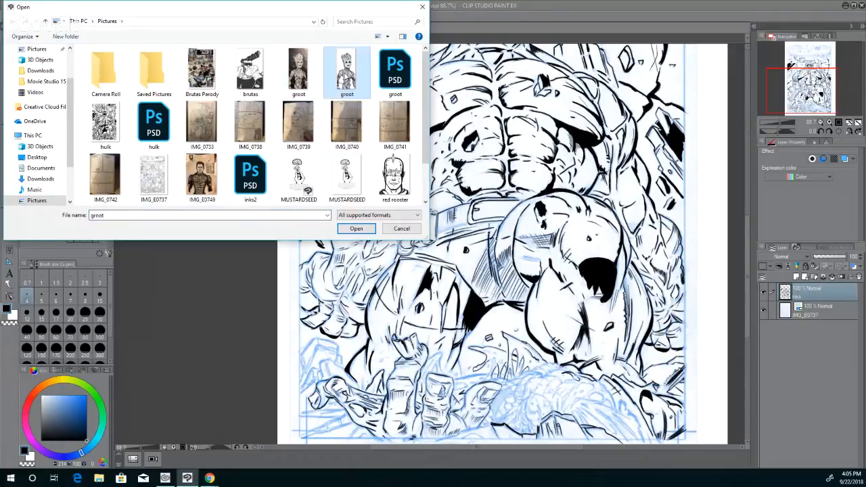
pyautogui.click(356, 228)
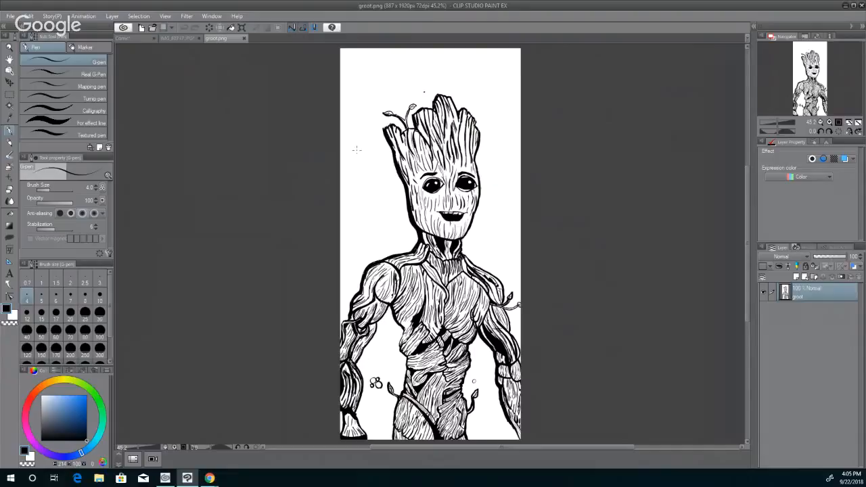
# - Close the groot.png drawing and look through the Pictures folder for another drawing without opening one
pyautogui.click(5, 18)
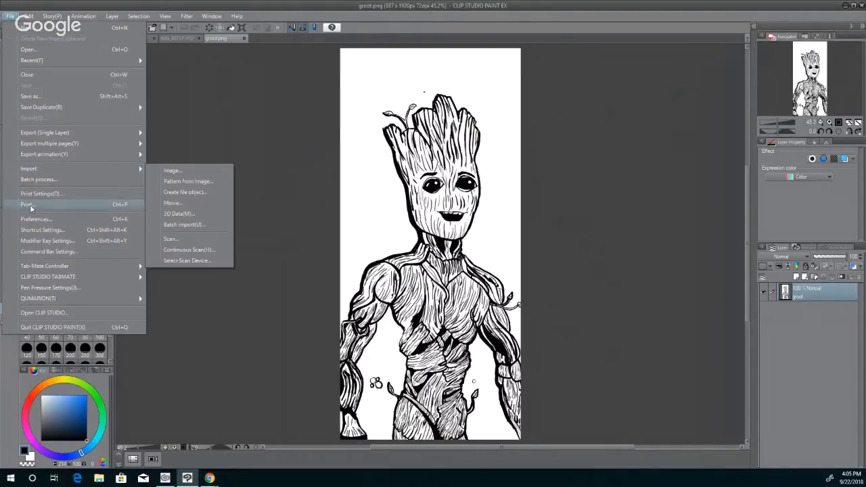
pyautogui.click(43, 74)
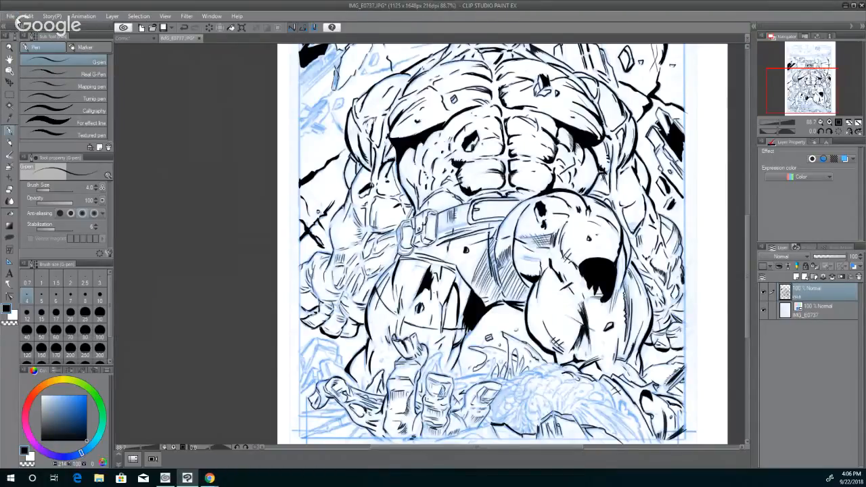
pyautogui.click(10, 16)
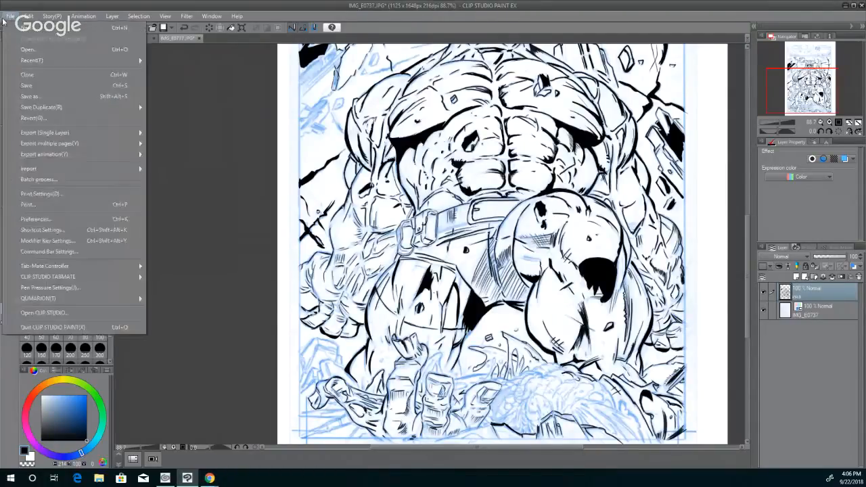
pyautogui.click(27, 49)
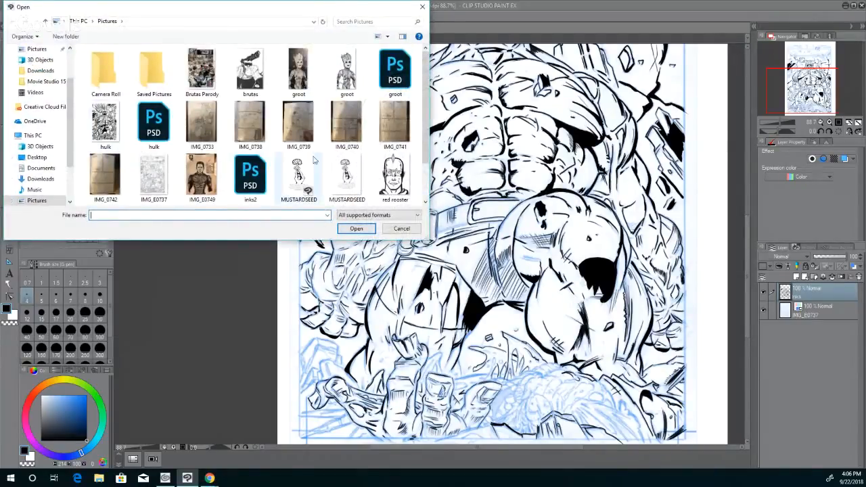
pyautogui.scroll(-1, 330, 157)
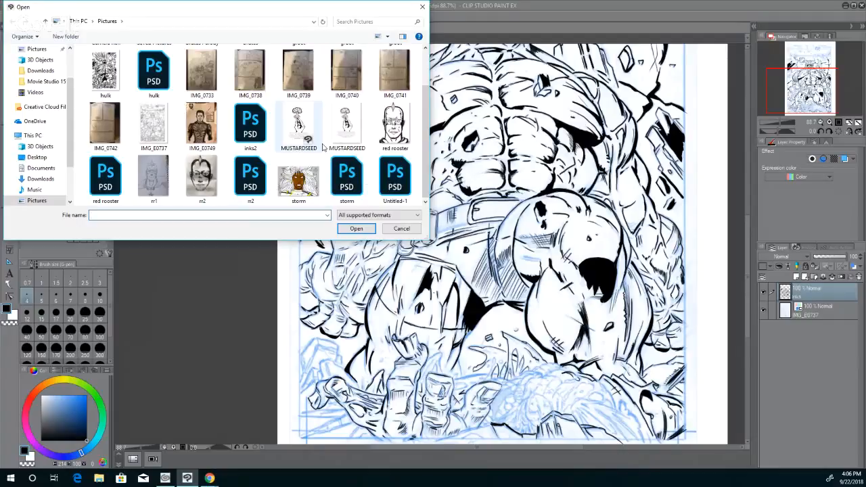
pyautogui.scroll(1, 324, 146)
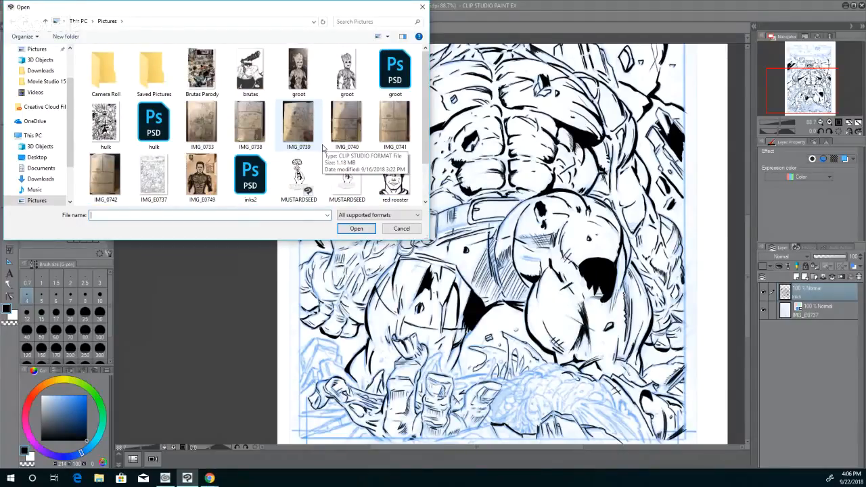
pyautogui.moveTo(382, 10); pyautogui.dragTo(395, 204)
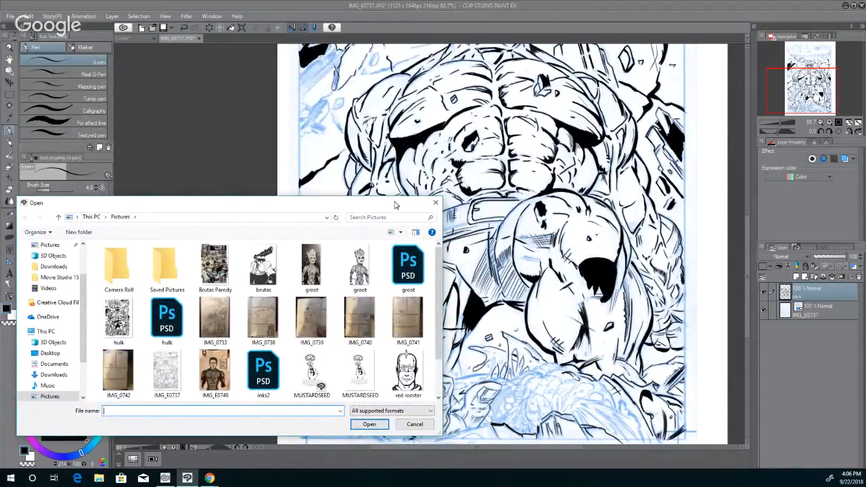
pyautogui.moveTo(395, 204); pyautogui.dragTo(548, 178)
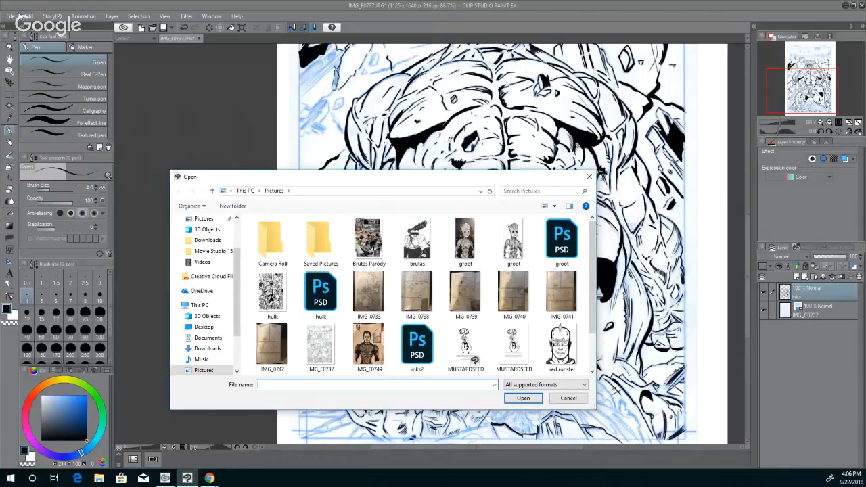
pyautogui.click(588, 177)
pyautogui.click(10, 16)
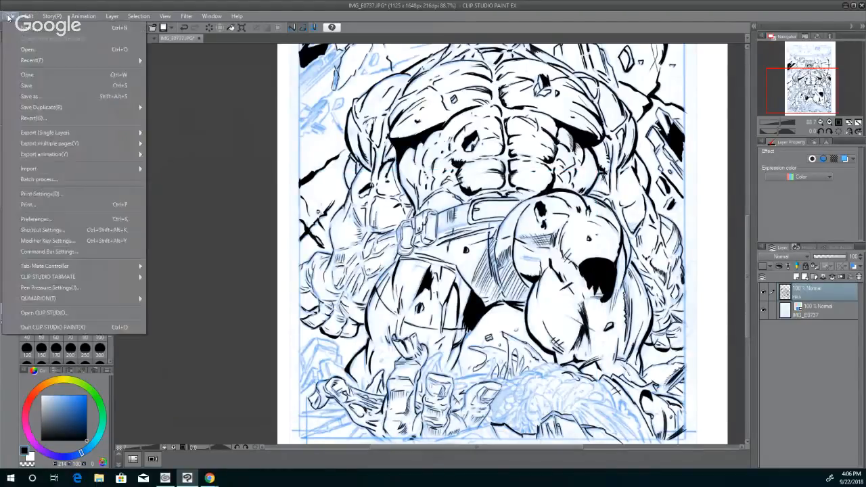
pyautogui.click(29, 49)
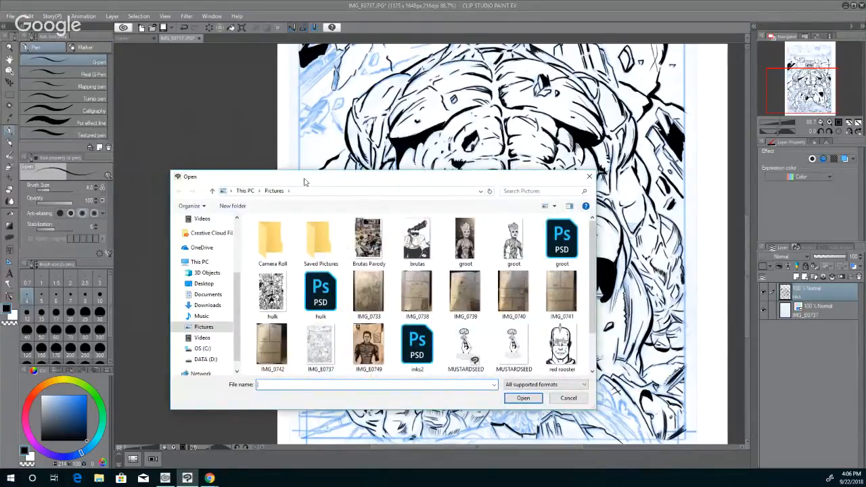
pyautogui.click(588, 176)
# - Examine the 600 and 1200 dpi resolution options for a new comic document, and cancel its creation
pyautogui.click(9, 16)
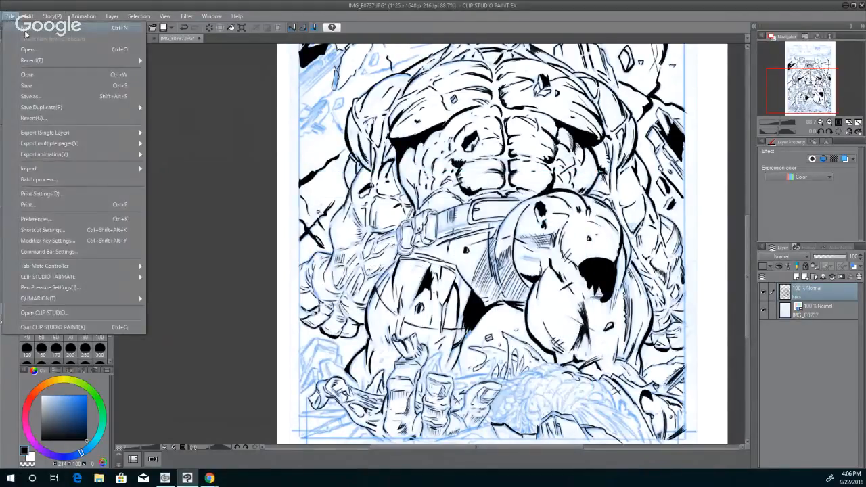
pyautogui.click(27, 28)
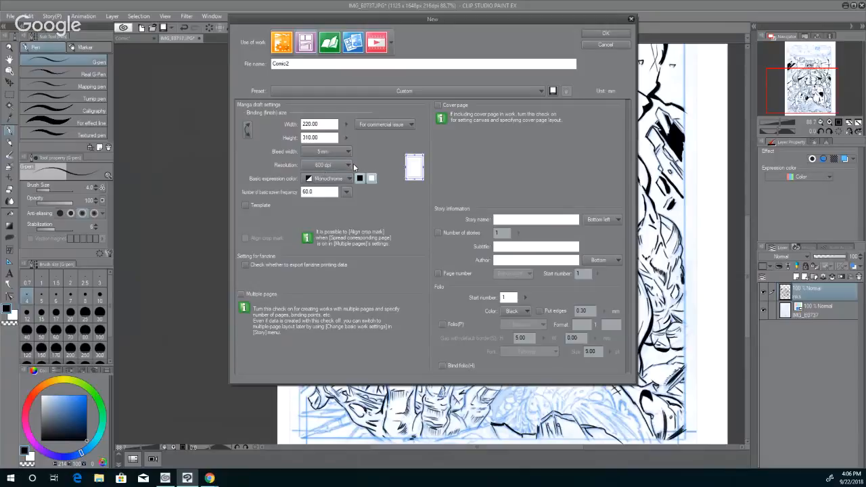
pyautogui.click(324, 166)
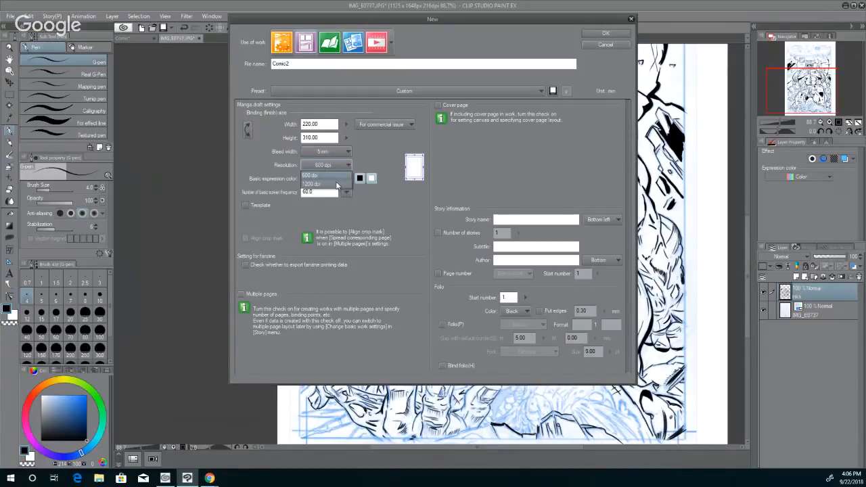
pyautogui.click(336, 182)
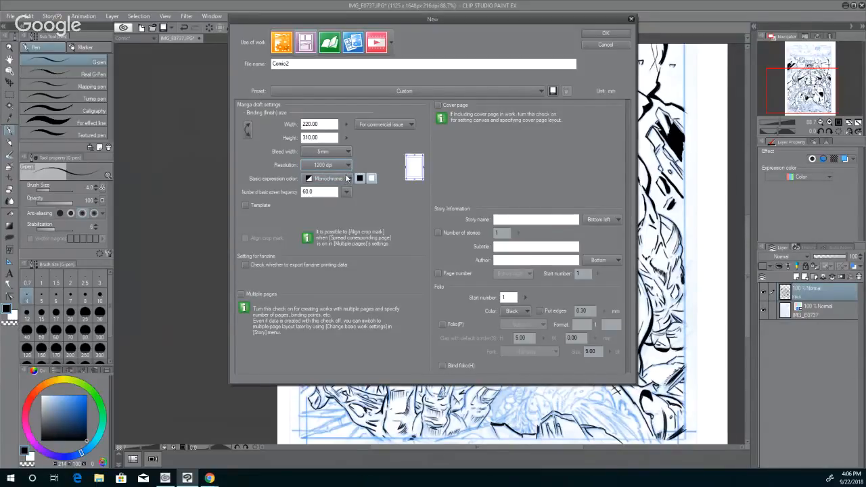
pyautogui.click(347, 165)
pyautogui.click(341, 176)
pyautogui.click(350, 165)
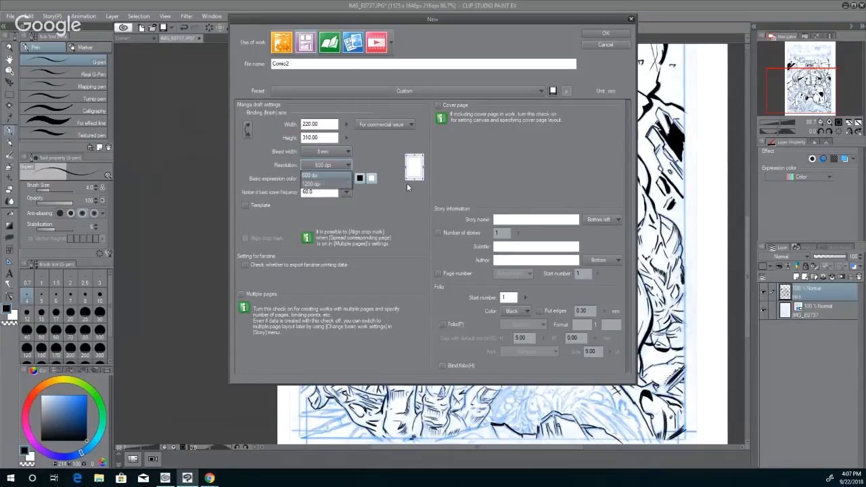
pyautogui.click(518, 183)
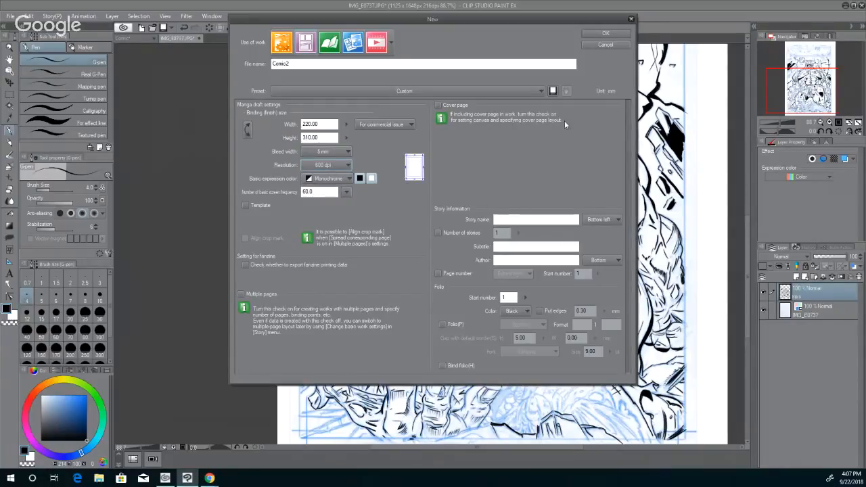
pyautogui.click(629, 20)
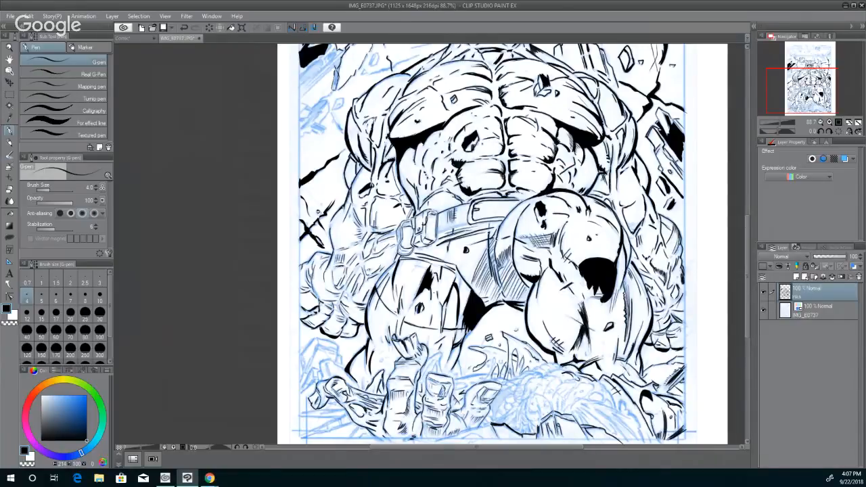
# - Add hatching to the raised thigh's shadow and ink the angular rocks near the page's lower-left edge
pyautogui.moveTo(529, 237)
pyautogui.mouseDown()
pyautogui.moveTo(521, 245)
pyautogui.moveTo(542, 244)
pyautogui.mouseUp()
pyautogui.moveTo(313, 340); pyautogui.dragTo(301, 357)
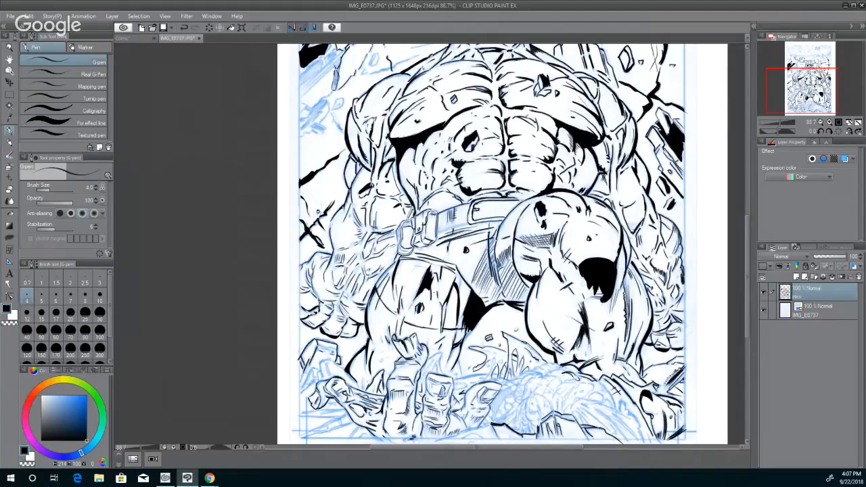
pyautogui.moveTo(316, 345)
pyautogui.mouseDown()
pyautogui.moveTo(339, 354)
pyautogui.moveTo(319, 378)
pyautogui.moveTo(326, 374)
pyautogui.mouseUp()
# - Restore black as the drawing colour and ink the contours and shadows of the textured mass at the page's lower right
pyautogui.click(209, 477)
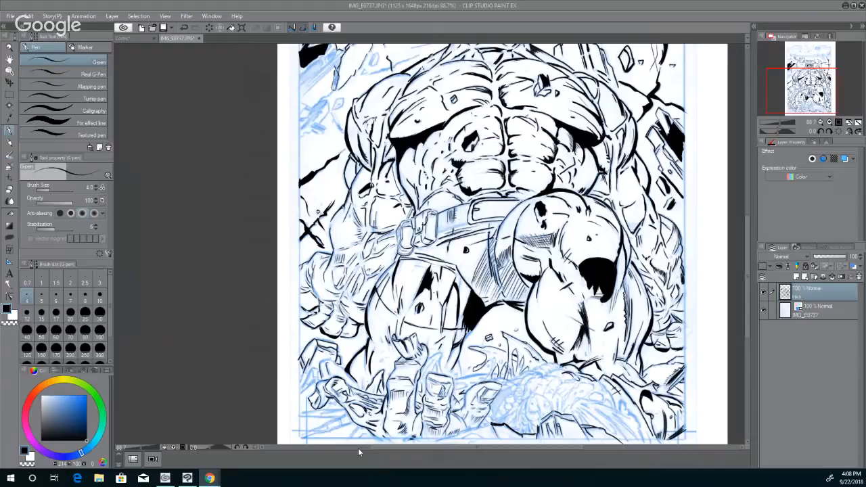
pyautogui.click(527, 383)
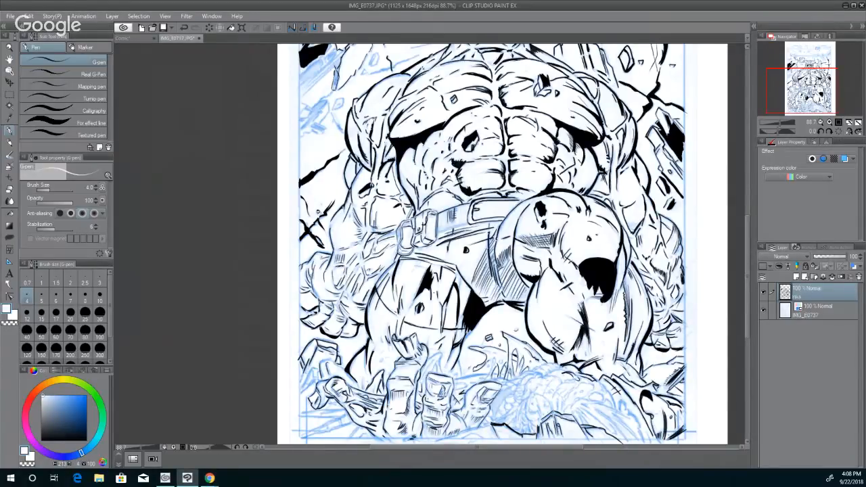
pyautogui.moveTo(44, 394); pyautogui.dragTo(88, 443)
pyautogui.moveTo(596, 378); pyautogui.dragTo(651, 441)
pyautogui.moveTo(642, 433); pyautogui.dragTo(660, 444)
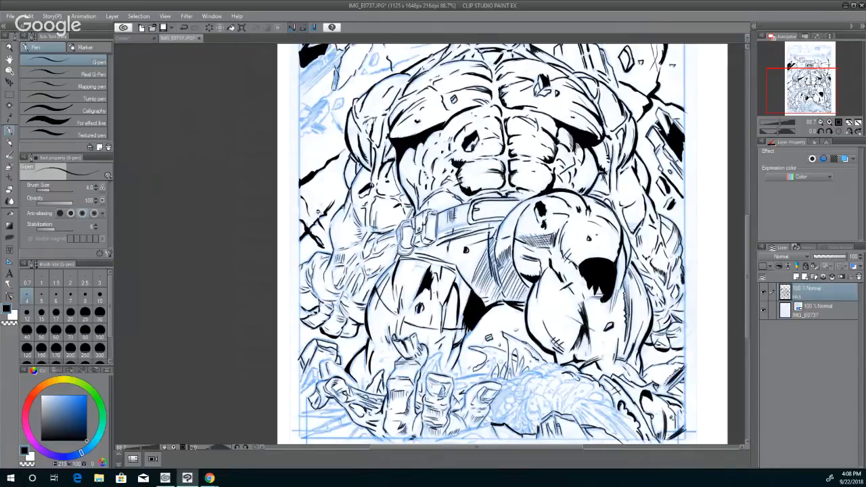
pyautogui.moveTo(678, 412); pyautogui.dragTo(677, 429)
pyautogui.moveTo(589, 391)
pyautogui.mouseDown()
pyautogui.moveTo(613, 407)
pyautogui.moveTo(590, 390)
pyautogui.mouseUp()
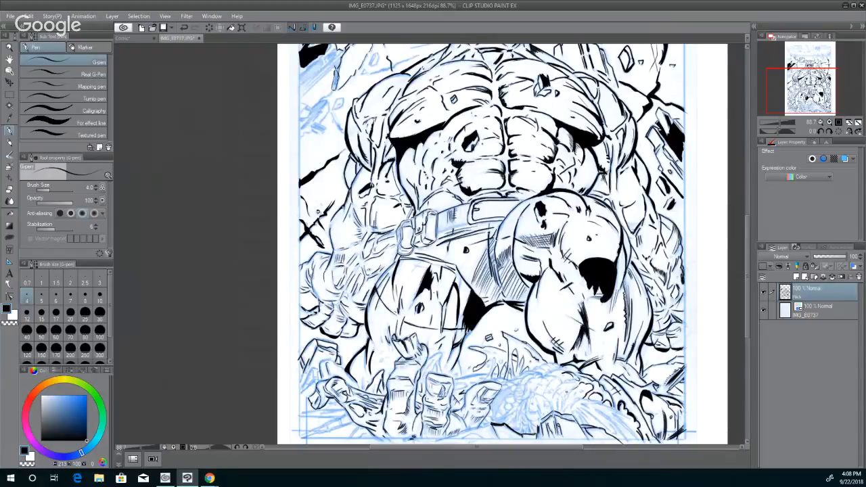
# - Ink the long folds and lower contours of the textured mass beneath the raised leg
pyautogui.moveTo(572, 390)
pyautogui.mouseDown()
pyautogui.moveTo(561, 410)
pyautogui.moveTo(570, 405)
pyautogui.moveTo(574, 426)
pyautogui.moveTo(576, 416)
pyautogui.mouseUp()
pyautogui.moveTo(609, 413)
pyautogui.mouseDown()
pyautogui.moveTo(590, 430)
pyautogui.moveTo(608, 435)
pyautogui.mouseUp()
pyautogui.moveTo(617, 430)
pyautogui.mouseDown()
pyautogui.moveTo(609, 438)
pyautogui.moveTo(595, 424)
pyautogui.moveTo(627, 440)
pyautogui.moveTo(610, 429)
pyautogui.moveTo(630, 420)
pyautogui.moveTo(598, 403)
pyautogui.mouseUp()
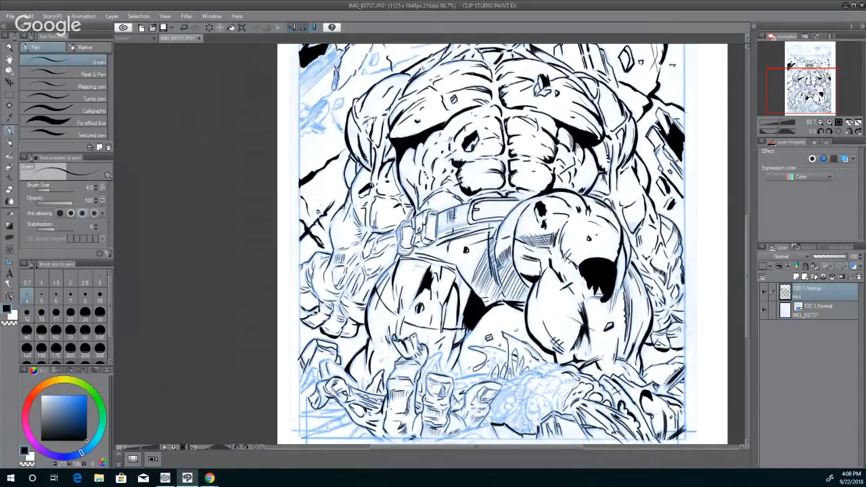
pyautogui.moveTo(582, 418); pyautogui.dragTo(554, 435)
pyautogui.moveTo(557, 399); pyautogui.dragTo(561, 411)
pyautogui.moveTo(539, 400); pyautogui.dragTo(535, 411)
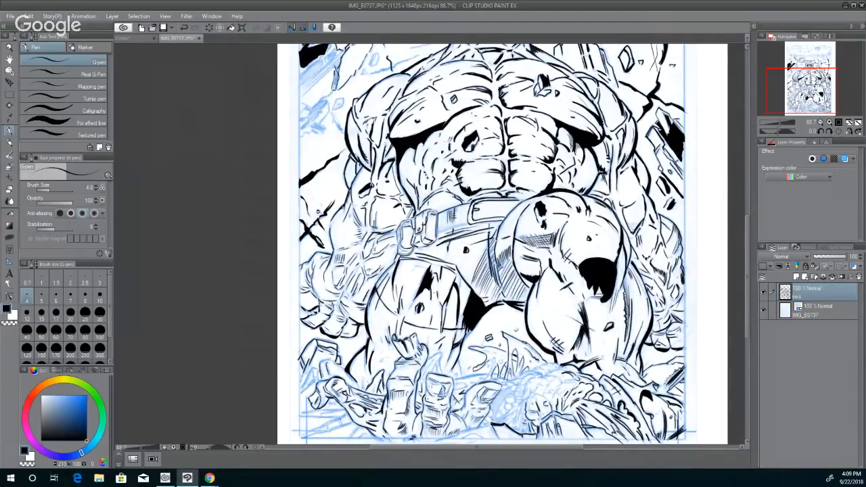
# - Ink the bumpy surface and upper-left outline of the textured mass beside the foreground hand
pyautogui.moveTo(520, 407)
pyautogui.mouseDown()
pyautogui.moveTo(517, 417)
pyautogui.moveTo(524, 399)
pyautogui.moveTo(549, 400)
pyautogui.moveTo(569, 385)
pyautogui.mouseUp()
pyautogui.moveTo(554, 374)
pyautogui.mouseDown()
pyautogui.moveTo(540, 378)
pyautogui.moveTo(549, 372)
pyautogui.mouseUp()
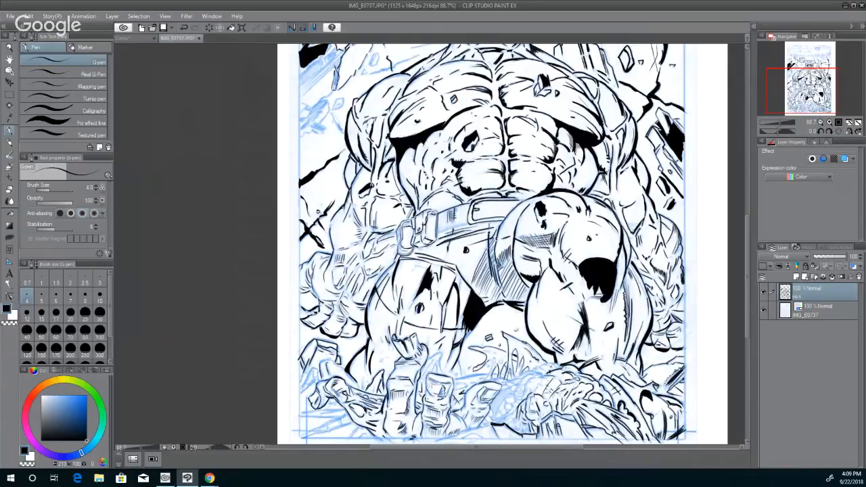
pyautogui.moveTo(558, 363); pyautogui.dragTo(526, 375)
pyautogui.moveTo(538, 383)
pyautogui.mouseDown()
pyautogui.moveTo(534, 392)
pyautogui.moveTo(521, 386)
pyautogui.mouseUp()
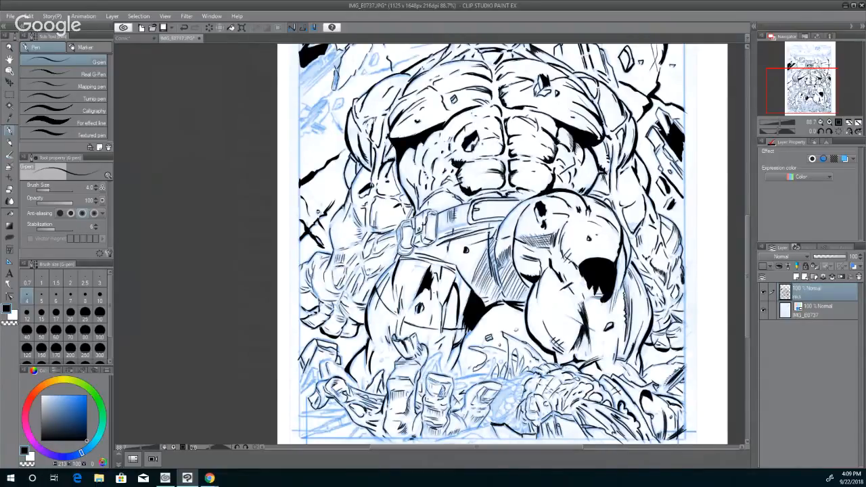
pyautogui.moveTo(522, 388)
pyautogui.mouseDown()
pyautogui.moveTo(514, 393)
pyautogui.moveTo(523, 377)
pyautogui.mouseUp()
pyautogui.moveTo(515, 386); pyautogui.dragTo(509, 394)
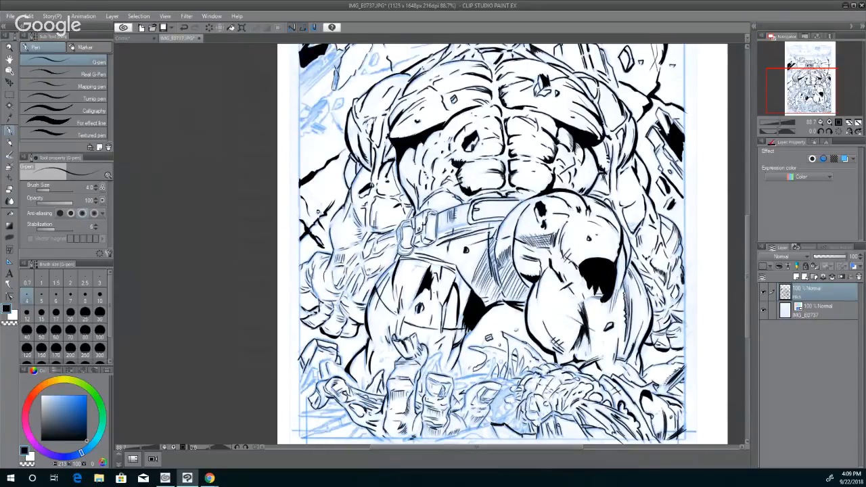
pyautogui.moveTo(513, 394); pyautogui.dragTo(504, 401)
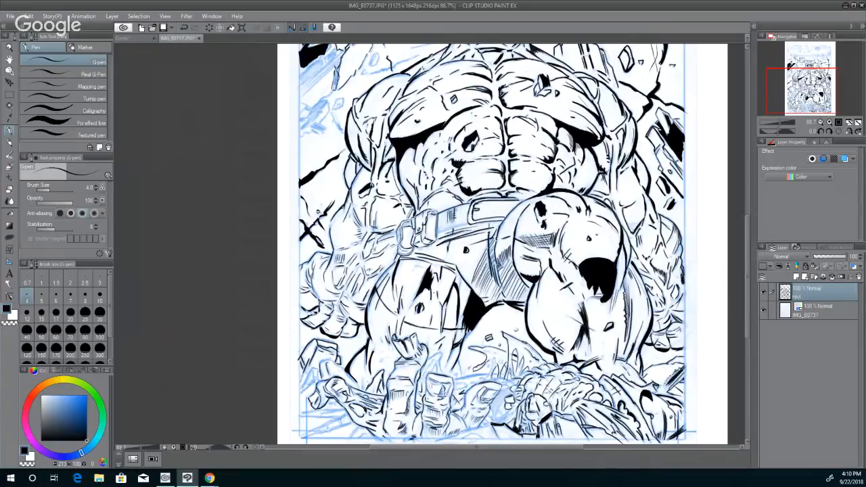
# - Thicken the dark rock edge in the bottom rubble and ink the pointed shapes and ground lines between the legs
pyautogui.moveTo(566, 417)
pyautogui.mouseDown()
pyautogui.moveTo(549, 416)
pyautogui.moveTo(574, 419)
pyautogui.mouseUp()
pyautogui.moveTo(508, 384)
pyautogui.mouseDown()
pyautogui.moveTo(516, 378)
pyautogui.moveTo(508, 382)
pyautogui.mouseUp()
pyautogui.moveTo(455, 380)
pyautogui.mouseDown()
pyautogui.moveTo(490, 372)
pyautogui.moveTo(466, 374)
pyautogui.moveTo(491, 364)
pyautogui.moveTo(483, 377)
pyautogui.moveTo(496, 355)
pyautogui.moveTo(486, 363)
pyautogui.mouseUp()
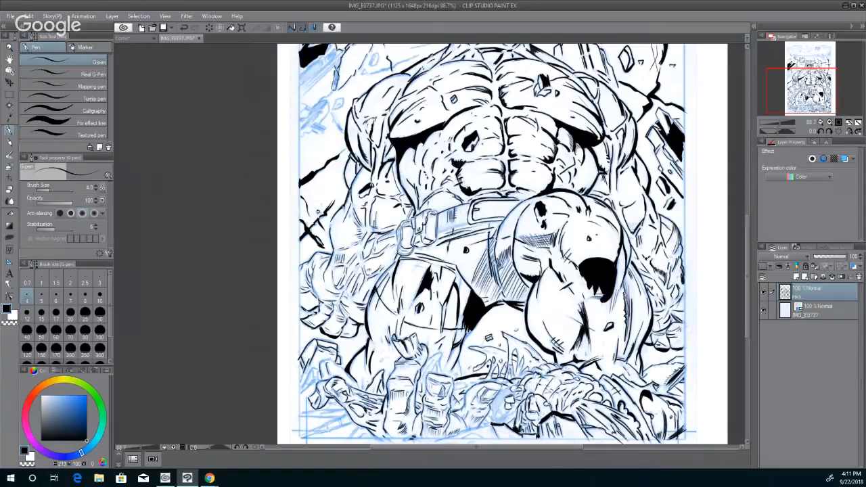
pyautogui.moveTo(513, 369)
pyautogui.mouseDown()
pyautogui.moveTo(511, 358)
pyautogui.moveTo(521, 369)
pyautogui.mouseUp()
pyautogui.moveTo(524, 377)
pyautogui.mouseDown()
pyautogui.moveTo(506, 333)
pyautogui.moveTo(540, 358)
pyautogui.moveTo(531, 346)
pyautogui.mouseUp()
pyautogui.moveTo(534, 347); pyautogui.dragTo(506, 334)
pyautogui.moveTo(462, 360)
pyautogui.mouseDown()
pyautogui.moveTo(458, 378)
pyautogui.moveTo(454, 344)
pyautogui.moveTo(451, 353)
pyautogui.moveTo(463, 338)
pyautogui.mouseUp()
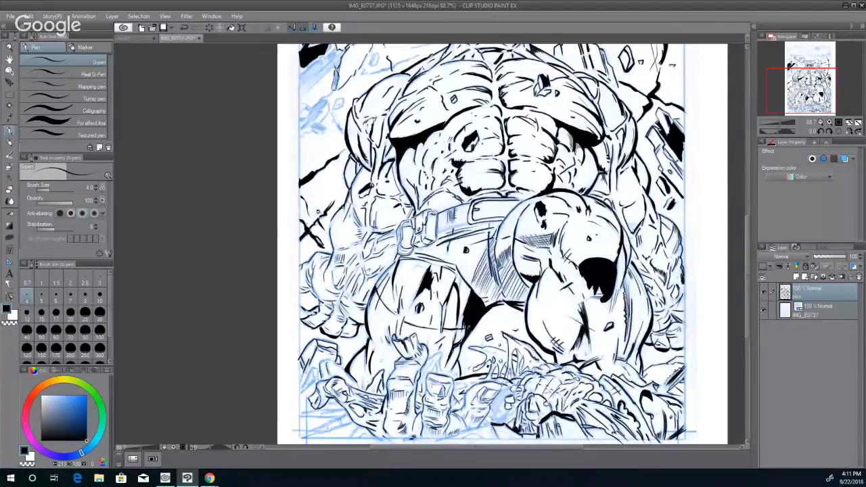
# - Strengthen the lower leg's edge and ink the contours and shadows of the foreground hand's fingers
pyautogui.moveTo(468, 332); pyautogui.dragTo(455, 376)
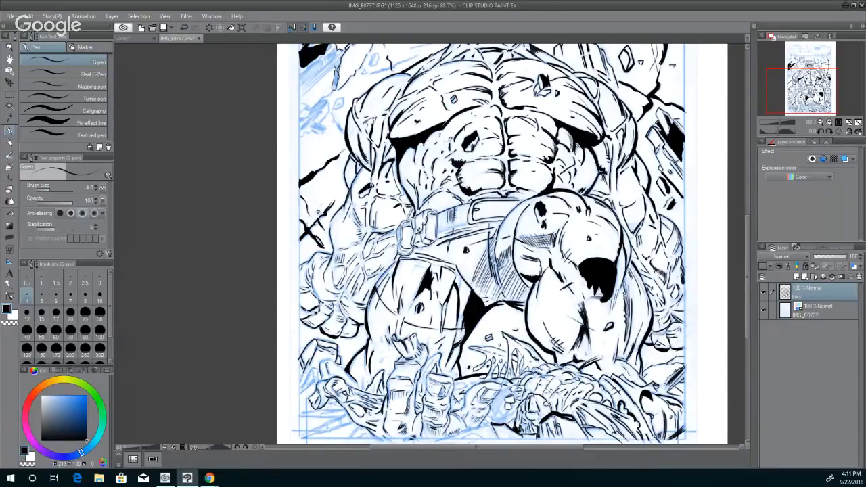
pyautogui.moveTo(423, 376); pyautogui.dragTo(420, 386)
pyautogui.moveTo(464, 387)
pyautogui.mouseDown()
pyautogui.moveTo(450, 391)
pyautogui.moveTo(461, 395)
pyautogui.moveTo(459, 414)
pyautogui.mouseUp()
pyautogui.moveTo(486, 402)
pyautogui.mouseDown()
pyautogui.moveTo(479, 406)
pyautogui.moveTo(476, 394)
pyautogui.moveTo(474, 402)
pyautogui.moveTo(487, 392)
pyautogui.moveTo(489, 401)
pyautogui.mouseUp()
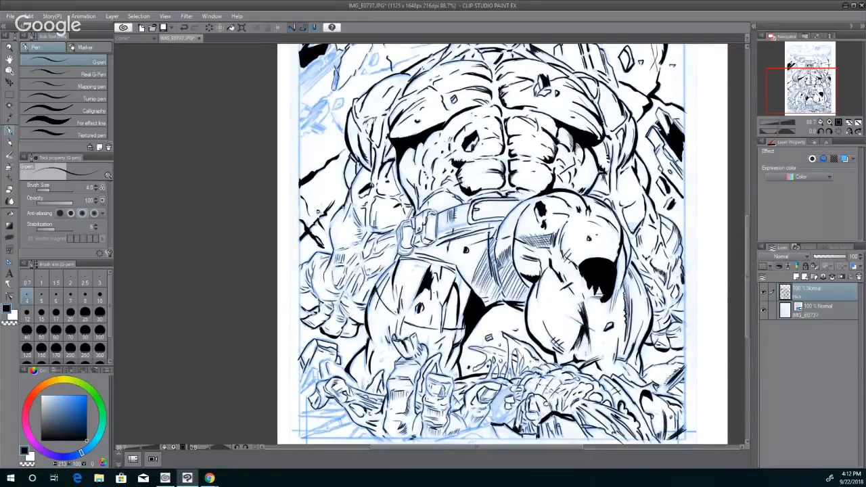
pyautogui.moveTo(485, 415)
pyautogui.mouseDown()
pyautogui.moveTo(478, 431)
pyautogui.moveTo(428, 440)
pyautogui.mouseUp()
pyautogui.moveTo(419, 410); pyautogui.dragTo(411, 430)
pyautogui.moveTo(413, 385); pyautogui.dragTo(399, 389)
# - Ink the curved line across the bent leg below the knee and add strokes to the forearm beside it
pyautogui.moveTo(388, 345); pyautogui.dragTo(392, 350)
pyautogui.moveTo(391, 320)
pyautogui.mouseDown()
pyautogui.moveTo(407, 313)
pyautogui.moveTo(441, 328)
pyautogui.mouseUp()
pyautogui.moveTo(358, 265); pyautogui.dragTo(354, 274)
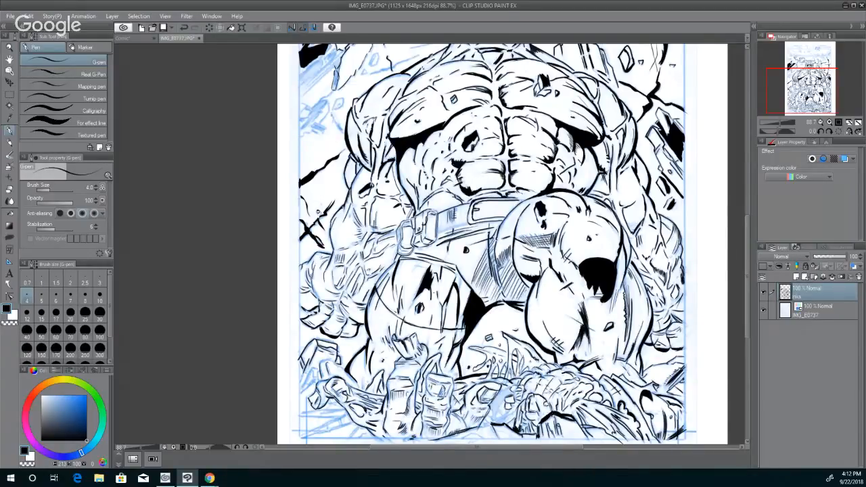
# - Ink the flying debris with dark shadows beside the upper arm at the page's left edge, and switch to Lasso fill
pyautogui.moveTo(332, 116); pyautogui.dragTo(344, 133)
pyautogui.moveTo(328, 102); pyautogui.dragTo(314, 132)
pyautogui.moveTo(342, 99)
pyautogui.mouseDown()
pyautogui.moveTo(333, 111)
pyautogui.moveTo(341, 108)
pyautogui.mouseUp()
pyautogui.moveTo(322, 101)
pyautogui.mouseDown()
pyautogui.moveTo(329, 112)
pyautogui.moveTo(301, 138)
pyautogui.moveTo(303, 110)
pyautogui.moveTo(318, 106)
pyautogui.mouseUp()
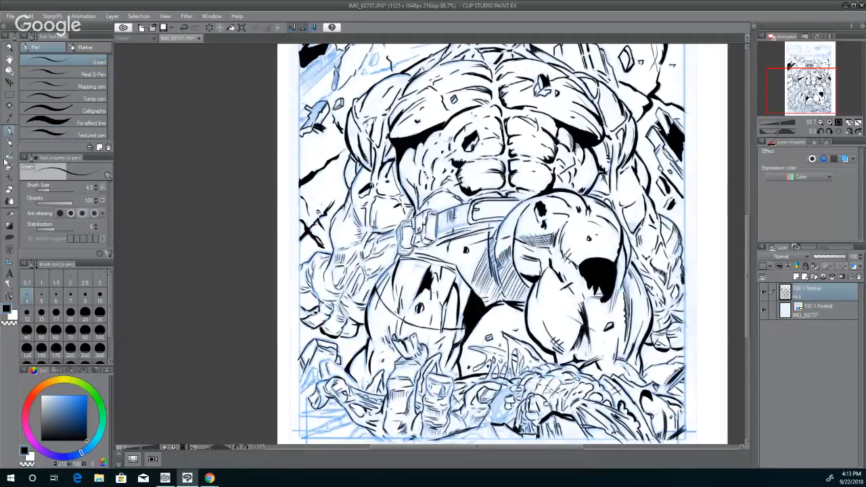
pyautogui.click(10, 238)
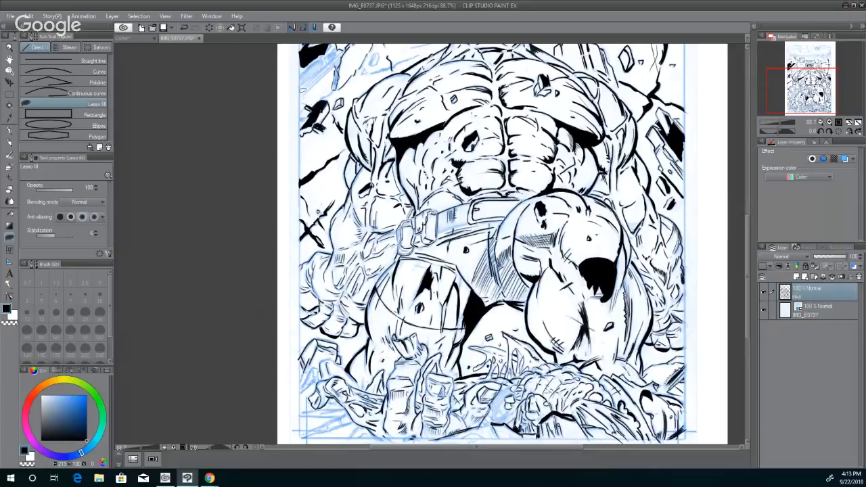
# - Lasso-fill shadows on the flying debris by the upper arm and ink the rock cracks on both sides of the head in solid black
pyautogui.moveTo(324, 109); pyautogui.dragTo(309, 100)
pyautogui.moveTo(748, 245); pyautogui.dragTo(738, 200)
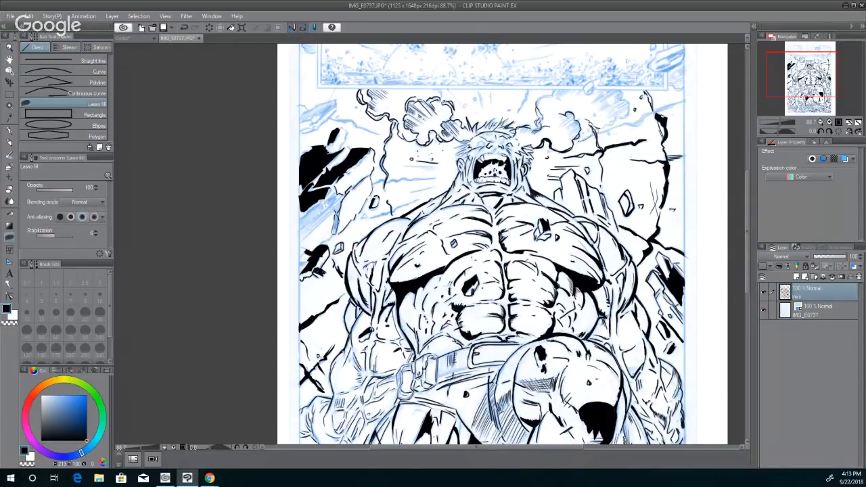
pyautogui.moveTo(595, 131)
pyautogui.mouseDown()
pyautogui.moveTo(628, 121)
pyautogui.moveTo(585, 135)
pyautogui.mouseUp()
pyautogui.moveTo(651, 111)
pyautogui.mouseDown()
pyautogui.moveTo(686, 98)
pyautogui.moveTo(649, 112)
pyautogui.mouseUp()
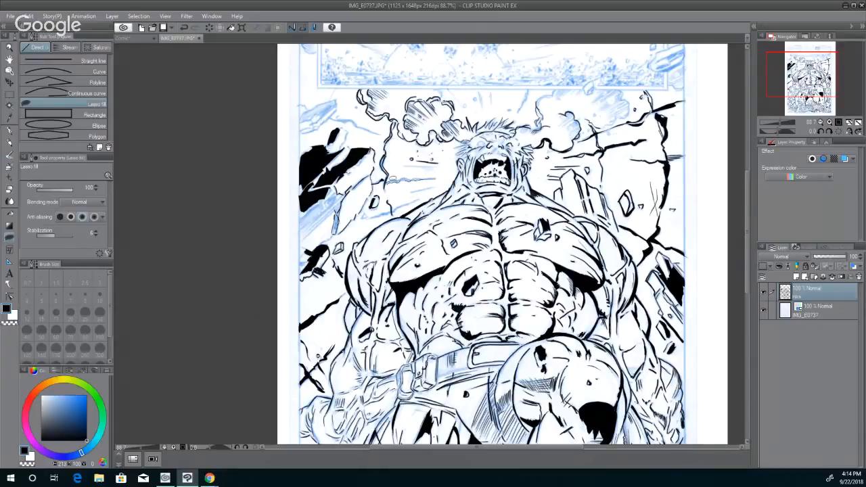
pyautogui.moveTo(408, 175); pyautogui.dragTo(438, 177)
pyautogui.moveTo(424, 194); pyautogui.dragTo(369, 218)
pyautogui.moveTo(439, 185)
pyautogui.mouseDown()
pyautogui.moveTo(412, 190)
pyautogui.moveTo(439, 186)
pyautogui.mouseUp()
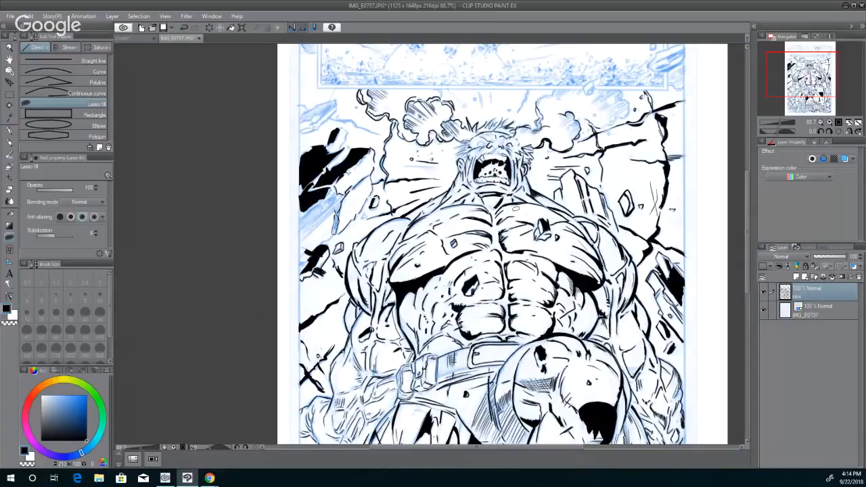
# - Hide the pencil layer to examine the inks alone across the whole page, and show it again
pyautogui.hotkey('ctrl', '0')
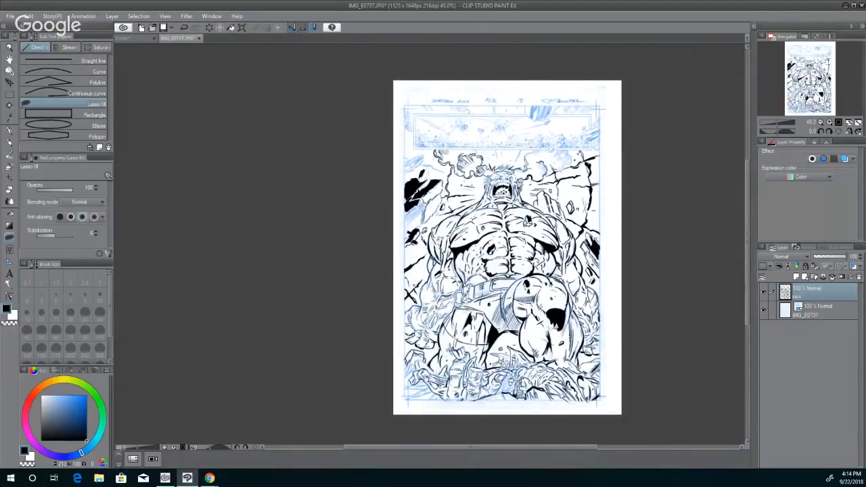
pyautogui.hotkey('ctrl', '+')
pyautogui.hotkey('ctrl', '+')
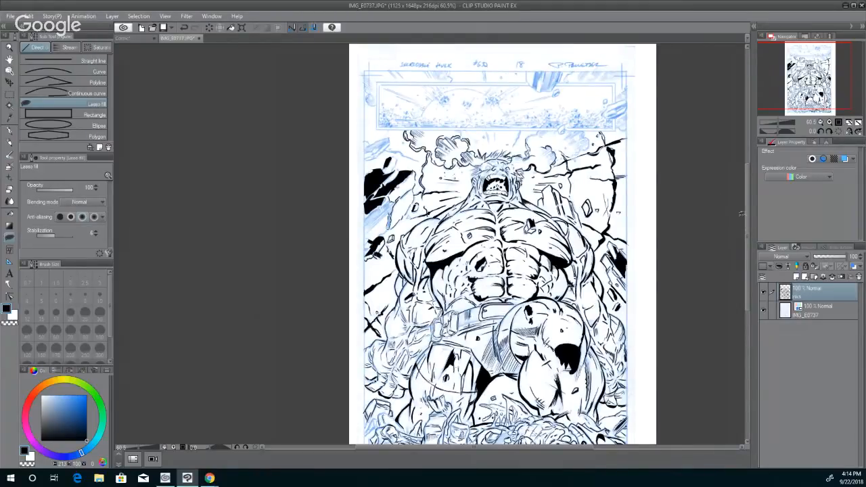
pyautogui.scroll(-3, 747, 251)
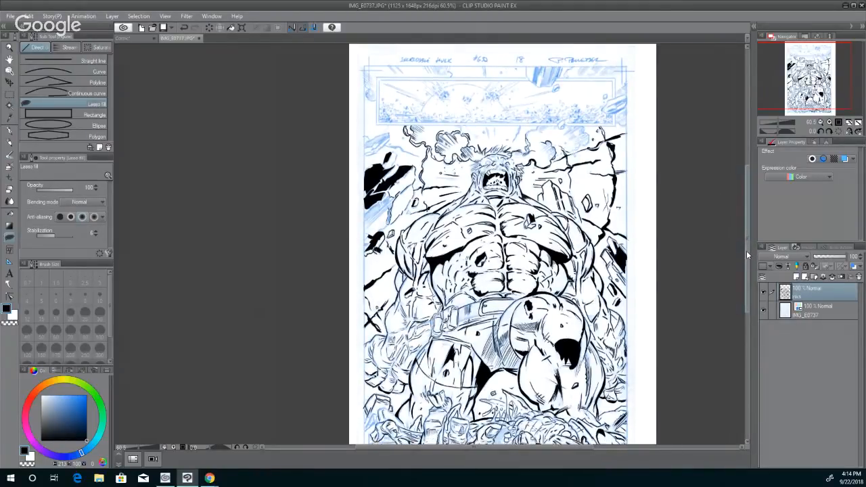
pyautogui.click(762, 311)
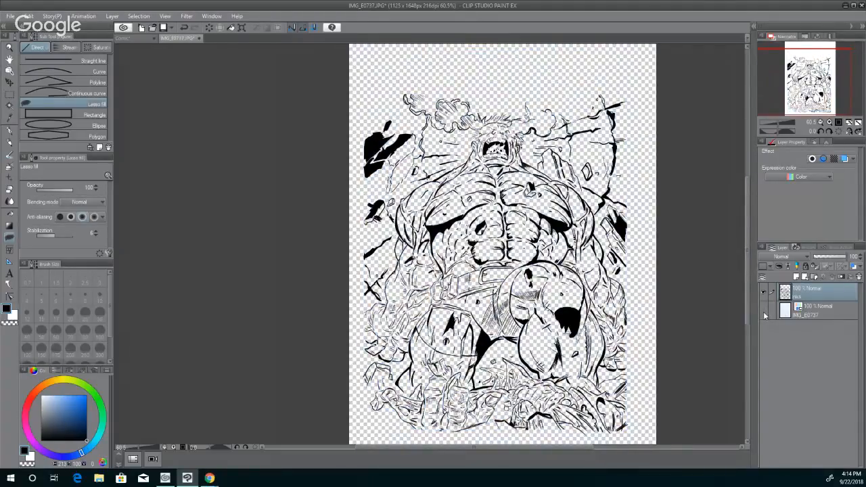
pyautogui.click(763, 312)
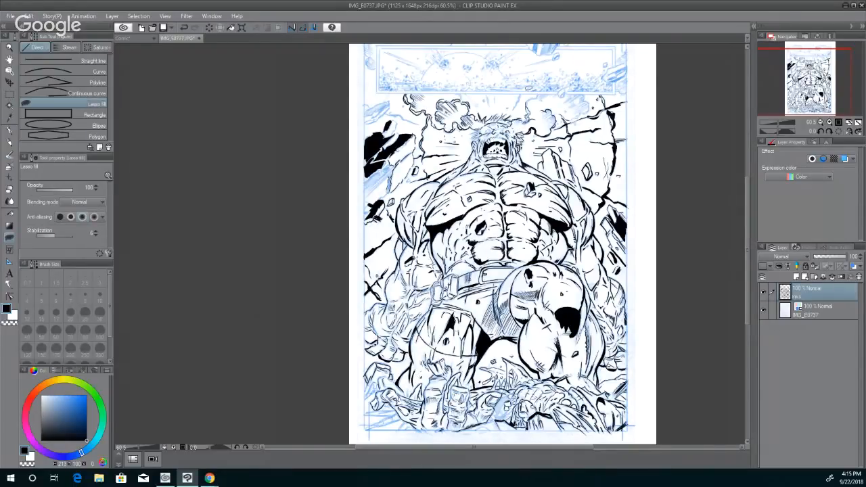
# - Ink the burst lines above the hair, the debris at the page's upper left and the smoke cloud's hatching with the G-pen
pyautogui.click(11, 129)
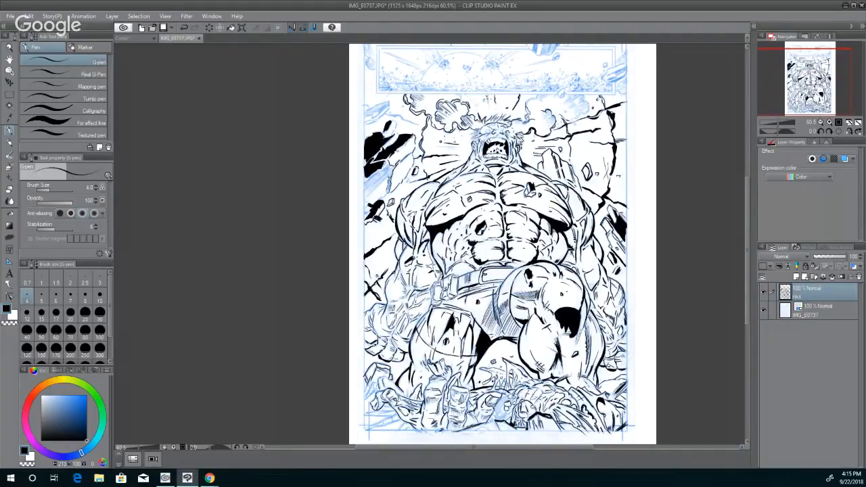
pyautogui.moveTo(464, 94); pyautogui.dragTo(479, 110)
pyautogui.moveTo(418, 125); pyautogui.dragTo(381, 109)
pyautogui.moveTo(387, 102); pyautogui.dragTo(371, 128)
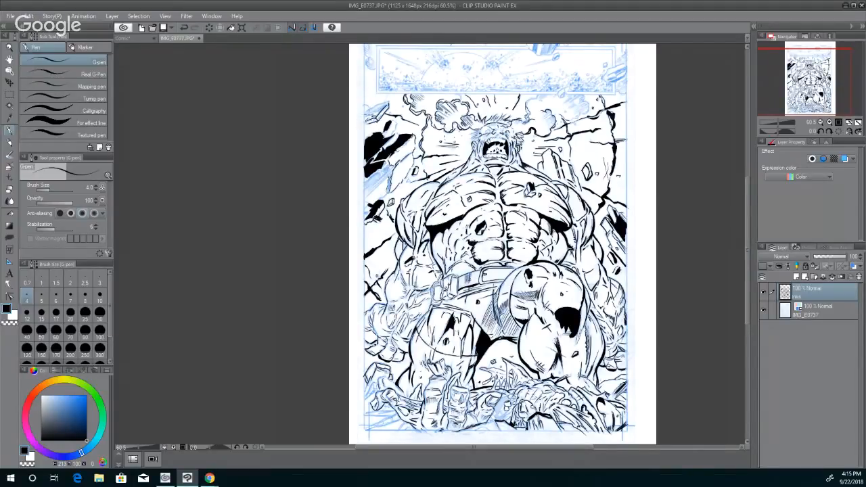
pyautogui.moveTo(378, 111)
pyautogui.mouseDown()
pyautogui.moveTo(361, 119)
pyautogui.moveTo(370, 111)
pyautogui.moveTo(389, 137)
pyautogui.mouseUp()
pyautogui.moveTo(529, 130); pyautogui.dragTo(535, 135)
pyautogui.moveTo(535, 93); pyautogui.dragTo(527, 107)
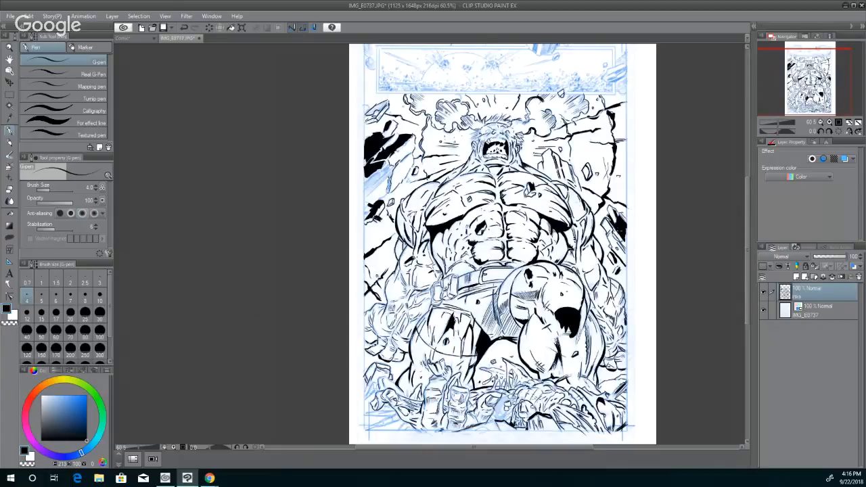
# - Add pen strokes to the rocks and debris along the page's right edge beside the arm and fist
pyautogui.moveTo(627, 249)
pyautogui.mouseDown()
pyautogui.moveTo(600, 214)
pyautogui.moveTo(612, 249)
pyautogui.mouseUp()
pyautogui.moveTo(616, 286); pyautogui.dragTo(607, 274)
pyautogui.moveTo(626, 305); pyautogui.dragTo(619, 290)
pyautogui.moveTo(629, 345); pyautogui.dragTo(618, 332)
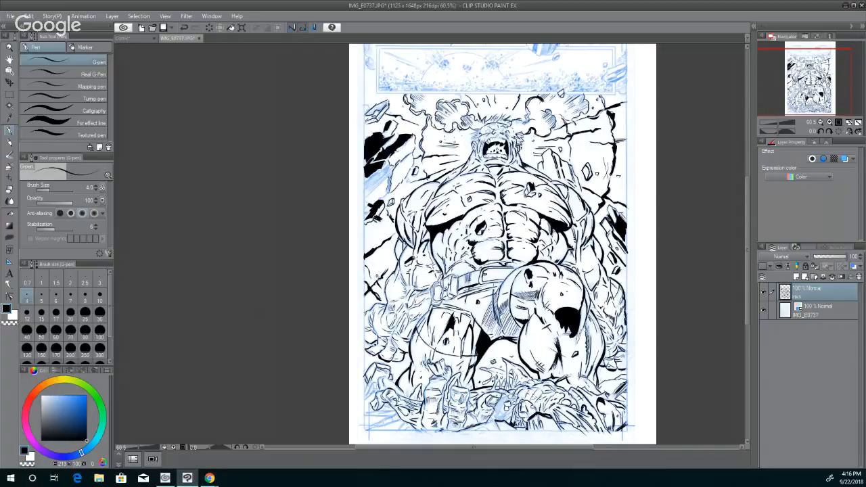
# - Lasso-fill the gap between the foreground thumb and the skull-like shape in the bottom rubble with solid black
pyautogui.scroll(6, 503, 397)
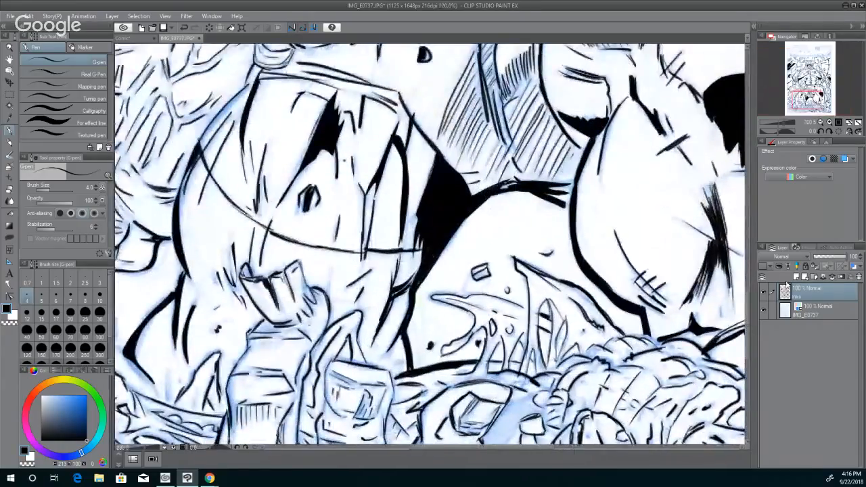
pyautogui.click(746, 247)
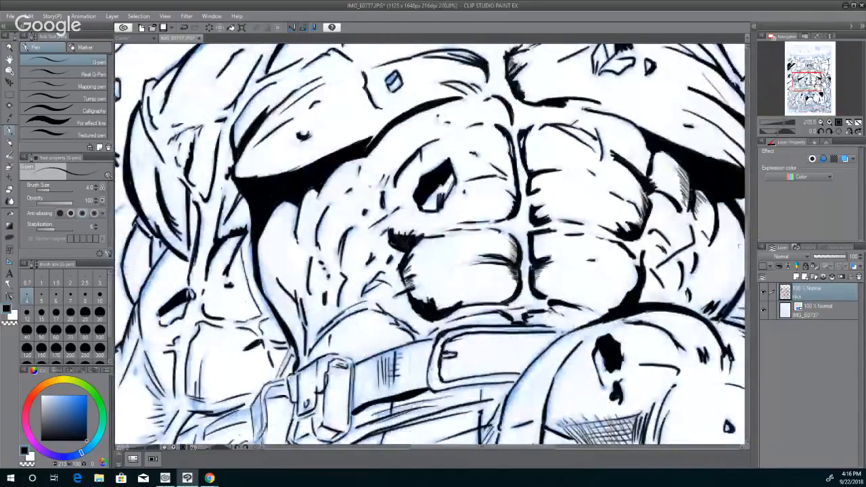
pyautogui.moveTo(747, 252); pyautogui.dragTo(745, 364)
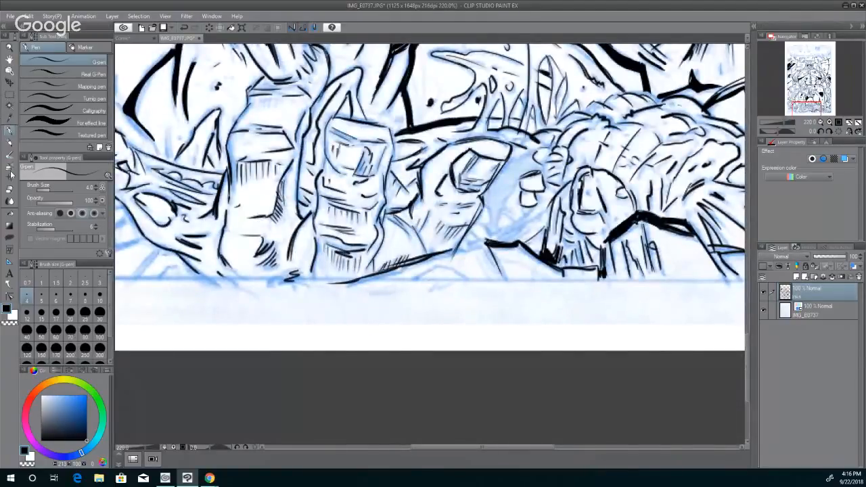
pyautogui.click(9, 236)
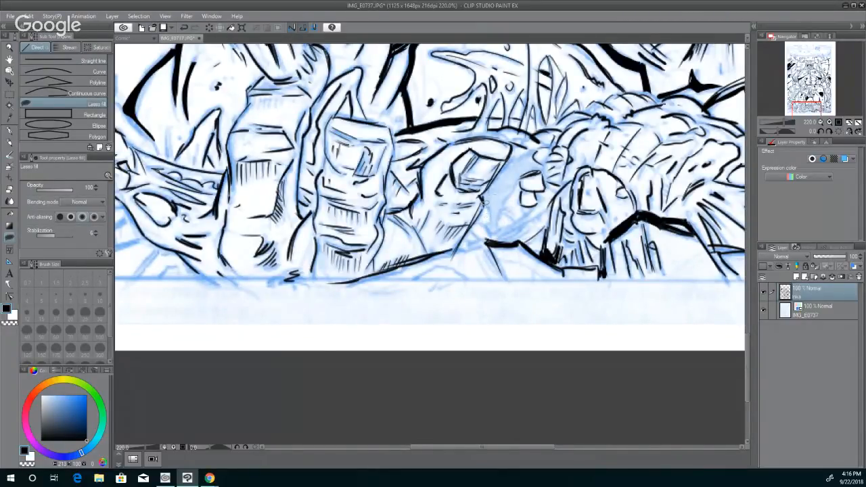
pyautogui.moveTo(486, 218)
pyautogui.mouseDown()
pyautogui.moveTo(492, 233)
pyautogui.moveTo(512, 213)
pyautogui.moveTo(504, 209)
pyautogui.moveTo(514, 210)
pyautogui.moveTo(505, 204)
pyautogui.moveTo(521, 179)
pyautogui.moveTo(542, 165)
pyautogui.moveTo(530, 146)
pyautogui.moveTo(495, 173)
pyautogui.moveTo(486, 203)
pyautogui.moveTo(482, 193)
pyautogui.mouseUp()
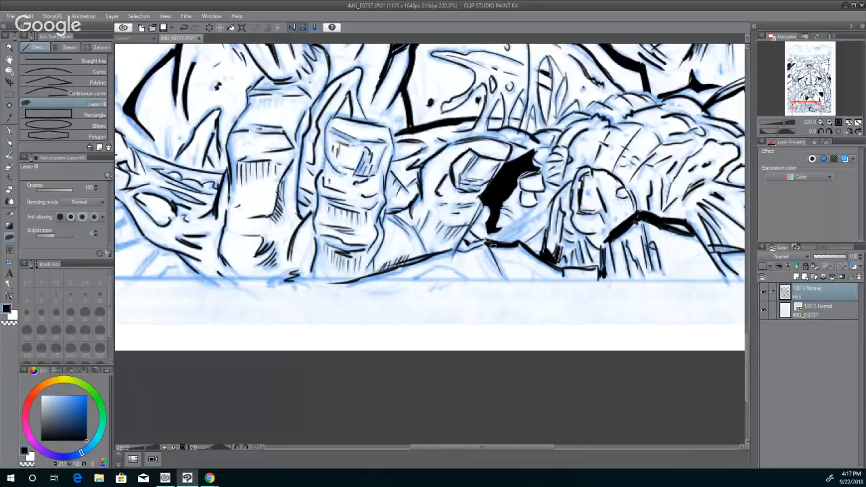
# - Ink the small rocks along the bottom border and thicken the dark rock edge below the rounded rubble shape
pyautogui.moveTo(492, 247)
pyautogui.mouseDown()
pyautogui.moveTo(506, 277)
pyautogui.moveTo(483, 255)
pyautogui.moveTo(490, 244)
pyautogui.moveTo(494, 266)
pyautogui.moveTo(502, 252)
pyautogui.moveTo(480, 256)
pyautogui.moveTo(490, 273)
pyautogui.moveTo(481, 258)
pyautogui.moveTo(466, 276)
pyautogui.moveTo(438, 265)
pyautogui.moveTo(416, 276)
pyautogui.moveTo(466, 276)
pyautogui.mouseUp()
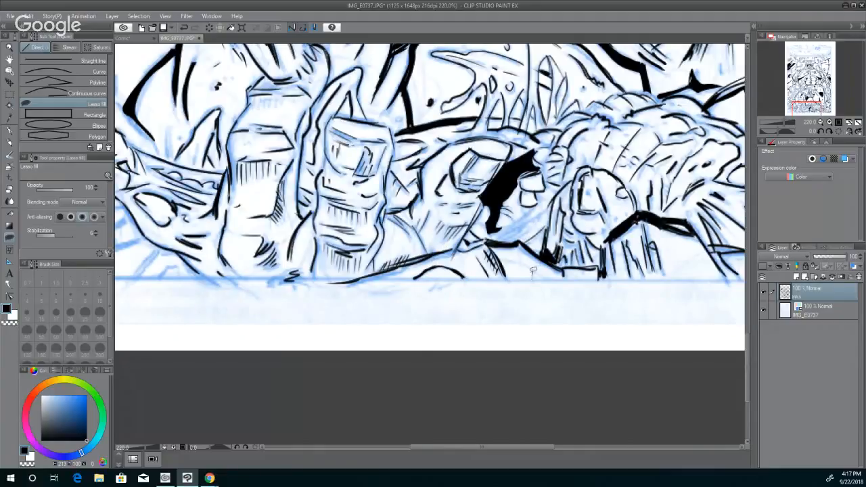
pyautogui.moveTo(540, 276)
pyautogui.mouseDown()
pyautogui.moveTo(519, 264)
pyautogui.moveTo(540, 276)
pyautogui.mouseUp()
pyautogui.moveTo(563, 272)
pyautogui.mouseDown()
pyautogui.moveTo(597, 266)
pyautogui.moveTo(581, 270)
pyautogui.moveTo(606, 261)
pyautogui.moveTo(610, 242)
pyautogui.moveTo(609, 265)
pyautogui.mouseUp()
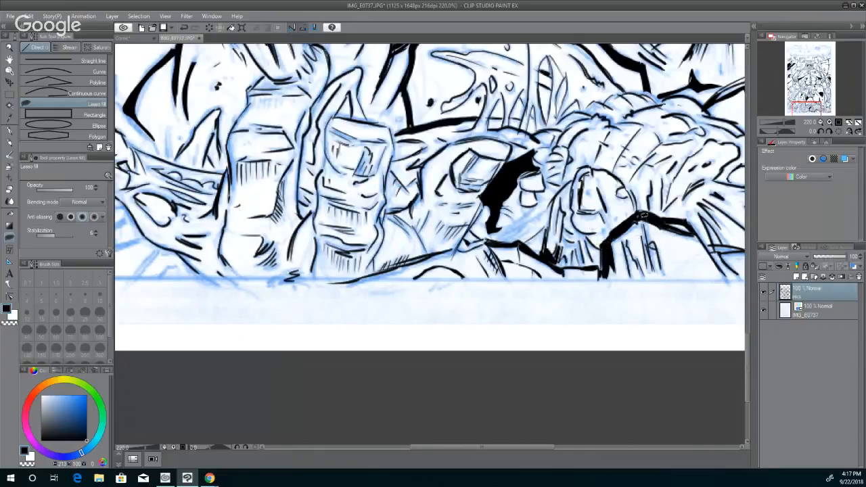
pyautogui.moveTo(644, 215); pyautogui.dragTo(613, 240)
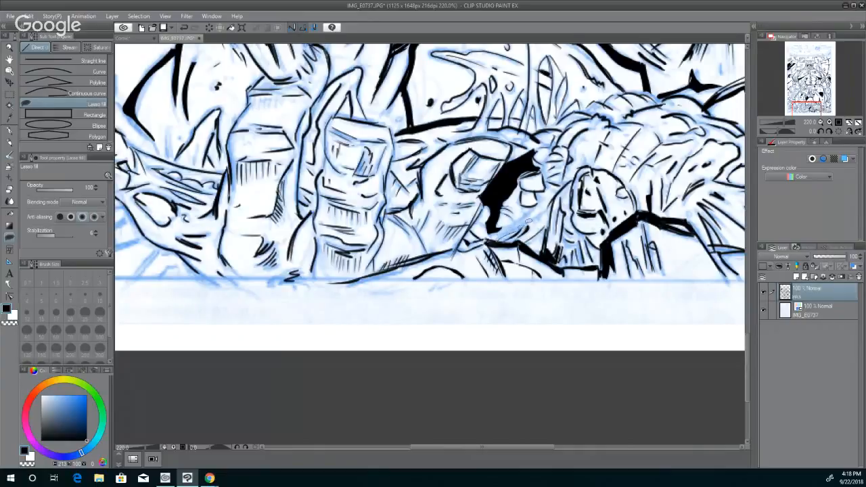
# - Extend the solid black below the foreground thumb and add heavier shadow marks at the thumb's base
pyautogui.moveTo(550, 207)
pyautogui.mouseDown()
pyautogui.moveTo(524, 222)
pyautogui.moveTo(499, 221)
pyautogui.mouseUp()
pyautogui.moveTo(496, 237)
pyautogui.mouseDown()
pyautogui.moveTo(495, 224)
pyautogui.moveTo(499, 239)
pyautogui.moveTo(499, 227)
pyautogui.moveTo(517, 231)
pyautogui.moveTo(501, 241)
pyautogui.moveTo(502, 234)
pyautogui.mouseUp()
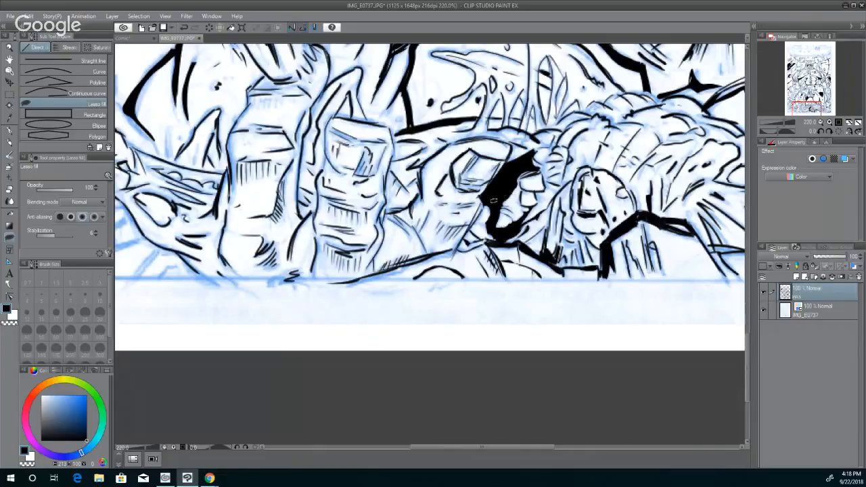
pyautogui.moveTo(488, 228); pyautogui.dragTo(478, 223)
pyautogui.moveTo(447, 238)
pyautogui.mouseDown()
pyautogui.moveTo(468, 222)
pyautogui.moveTo(429, 259)
pyautogui.moveTo(452, 249)
pyautogui.mouseUp()
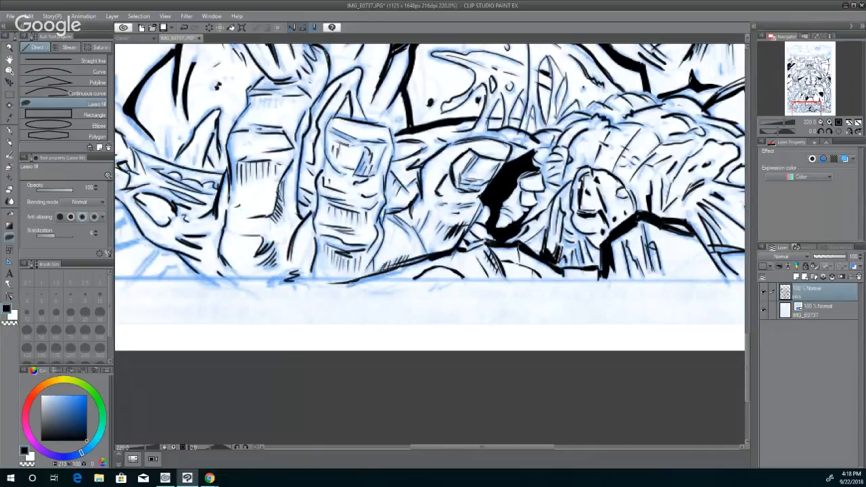
# - Thicken the foreground hand's lower contours and the first finger's side outline and crease, undoing the solid shadow at its base
pyautogui.moveTo(349, 286)
pyautogui.mouseDown()
pyautogui.moveTo(403, 269)
pyautogui.moveTo(348, 286)
pyautogui.mouseUp()
pyautogui.moveTo(217, 270)
pyautogui.mouseDown()
pyautogui.moveTo(227, 275)
pyautogui.moveTo(217, 269)
pyautogui.mouseUp()
pyautogui.moveTo(216, 250)
pyautogui.mouseDown()
pyautogui.moveTo(239, 275)
pyautogui.moveTo(201, 234)
pyautogui.moveTo(229, 262)
pyautogui.mouseUp()
pyautogui.moveTo(261, 235); pyautogui.dragTo(260, 254)
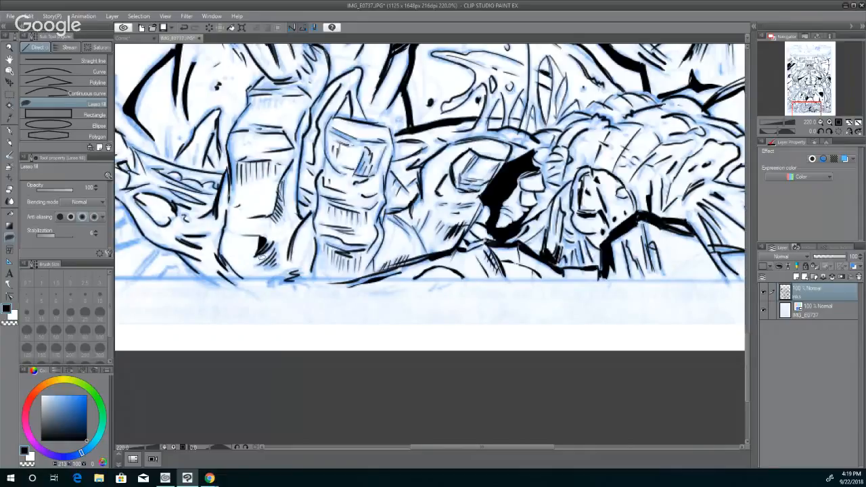
pyautogui.hotkey('ctrl', 'z')
pyautogui.moveTo(265, 215)
pyautogui.mouseDown()
pyautogui.moveTo(272, 227)
pyautogui.moveTo(265, 216)
pyautogui.mouseUp()
pyautogui.moveTo(231, 131)
pyautogui.mouseDown()
pyautogui.moveTo(238, 166)
pyautogui.moveTo(232, 133)
pyautogui.mouseUp()
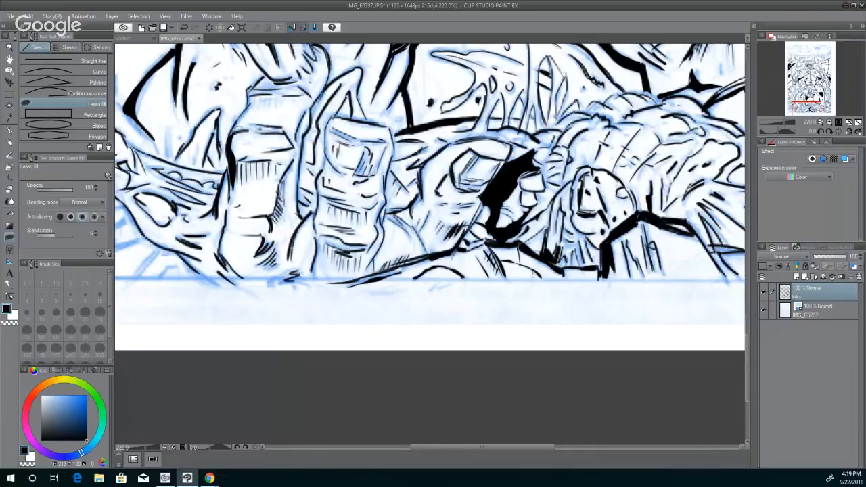
# - Fill the first finger's knuckle creases with black and strengthen the pointed shape beside it, undoing the unwanted fills
pyautogui.moveTo(249, 129)
pyautogui.mouseDown()
pyautogui.moveTo(221, 138)
pyautogui.moveTo(221, 147)
pyautogui.moveTo(251, 127)
pyautogui.moveTo(221, 135)
pyautogui.moveTo(229, 142)
pyautogui.moveTo(270, 142)
pyautogui.mouseUp()
pyautogui.hotkey('ctrl', 'z')
pyautogui.moveTo(284, 131)
pyautogui.mouseDown()
pyautogui.moveTo(298, 148)
pyautogui.moveTo(284, 134)
pyautogui.moveTo(258, 131)
pyautogui.moveTo(293, 141)
pyautogui.moveTo(263, 152)
pyautogui.mouseUp()
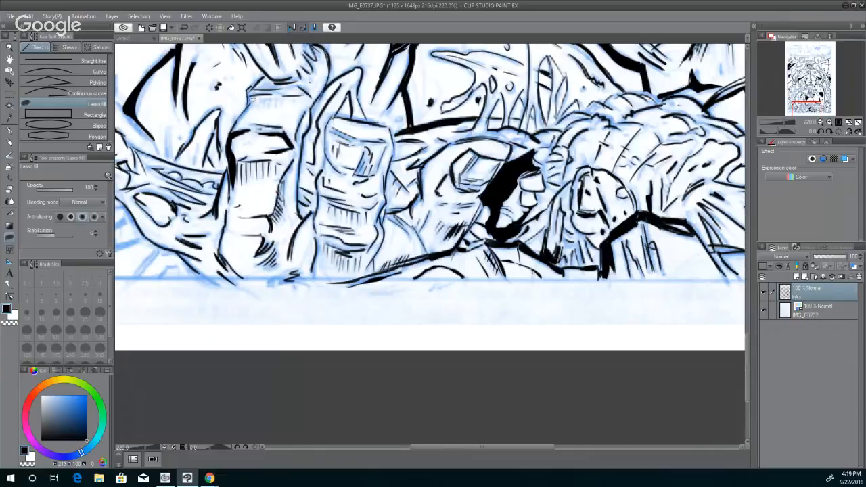
pyautogui.moveTo(253, 100)
pyautogui.mouseDown()
pyautogui.moveTo(286, 99)
pyautogui.moveTo(240, 106)
pyautogui.mouseUp()
pyautogui.hotkey('ctrl', 'z')
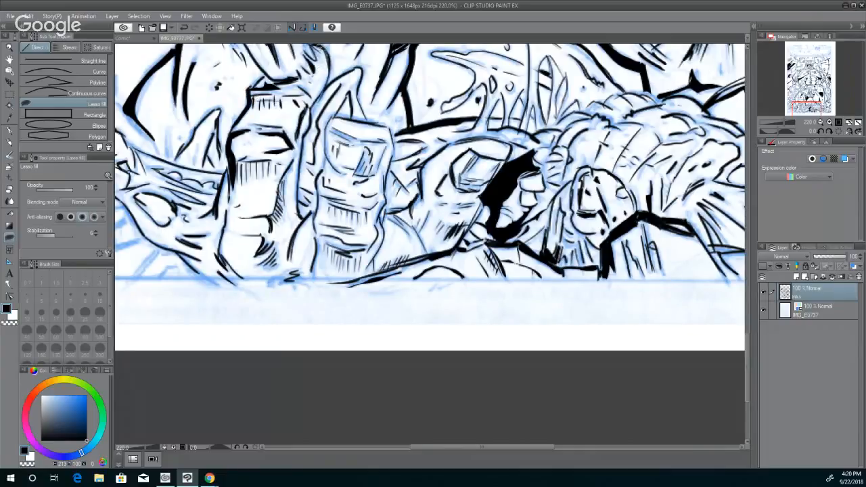
pyautogui.moveTo(318, 45)
pyautogui.mouseDown()
pyautogui.moveTo(328, 54)
pyautogui.moveTo(312, 104)
pyautogui.moveTo(330, 67)
pyautogui.moveTo(328, 50)
pyautogui.mouseUp()
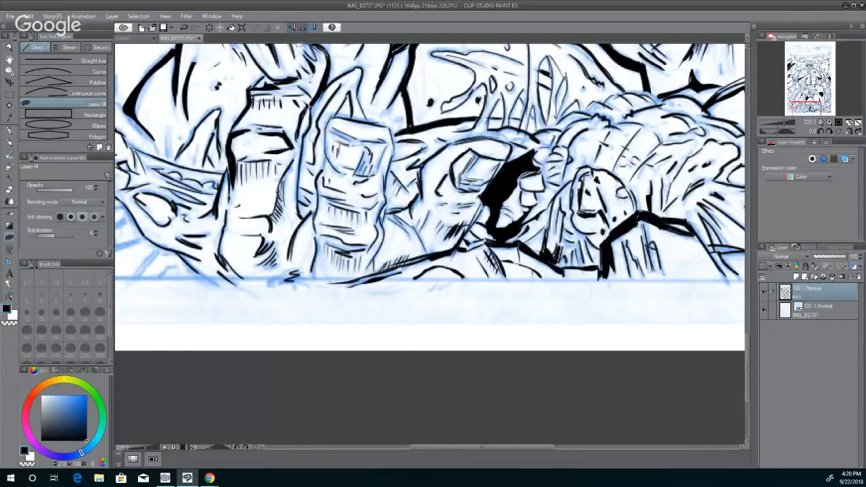
pyautogui.hotkey('ctrl', 'z')
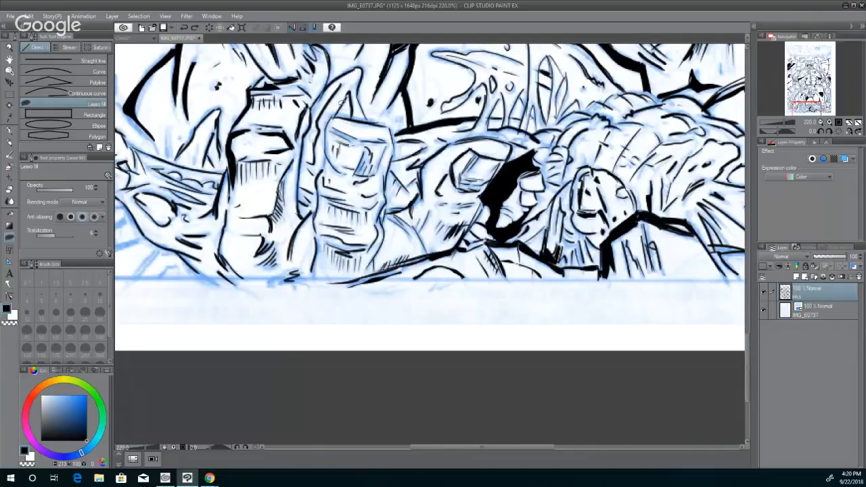
pyautogui.moveTo(336, 110)
pyautogui.mouseDown()
pyautogui.moveTo(388, 128)
pyautogui.moveTo(328, 115)
pyautogui.moveTo(384, 123)
pyautogui.moveTo(375, 123)
pyautogui.mouseUp()
# - Lasso-fill the trousers between the thighs and the shadow patch on the raised knee with solid black, and switch to the G-pen
pyautogui.scroll(-4, 543, 307)
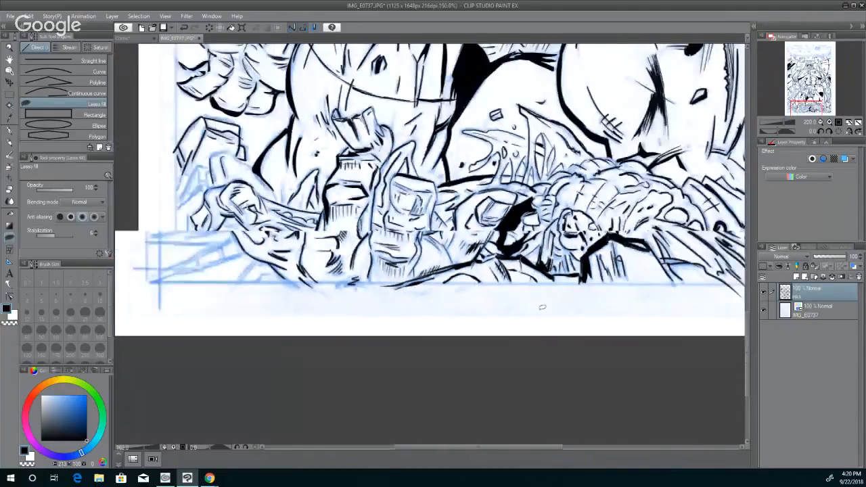
pyautogui.scroll(-2, 560, 294)
pyautogui.scroll(-1, 566, 285)
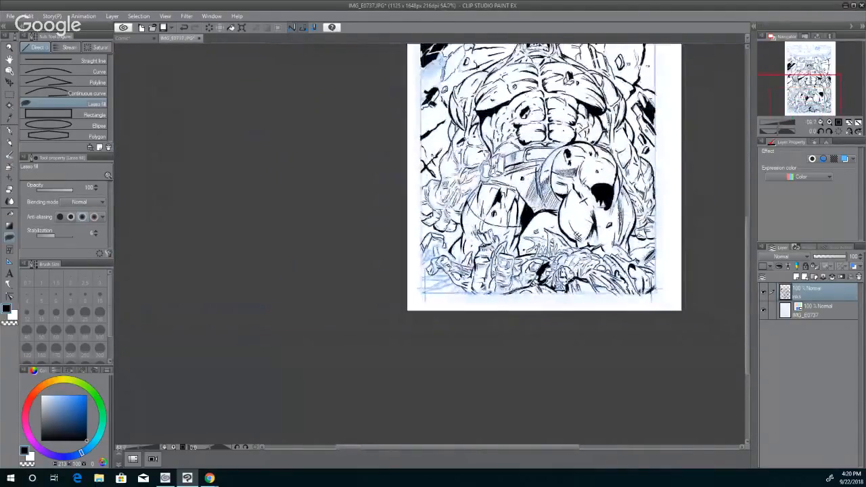
pyautogui.moveTo(744, 244); pyautogui.dragTo(741, 189)
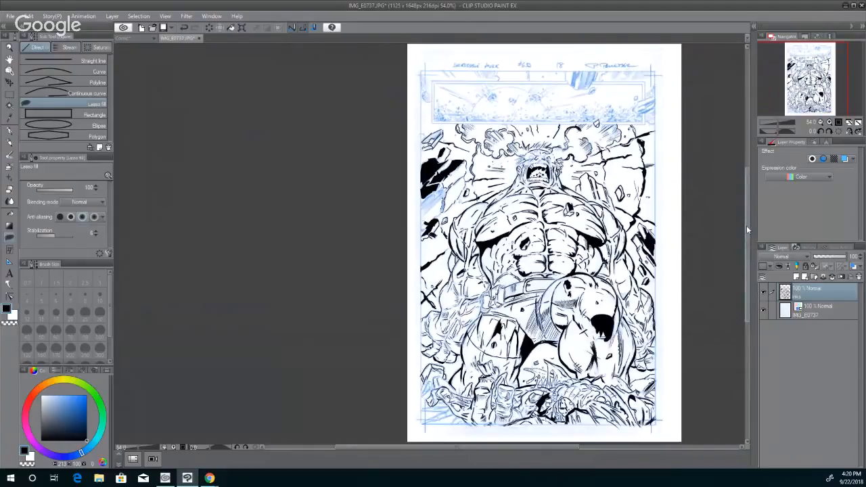
pyautogui.scroll(3, 531, 279)
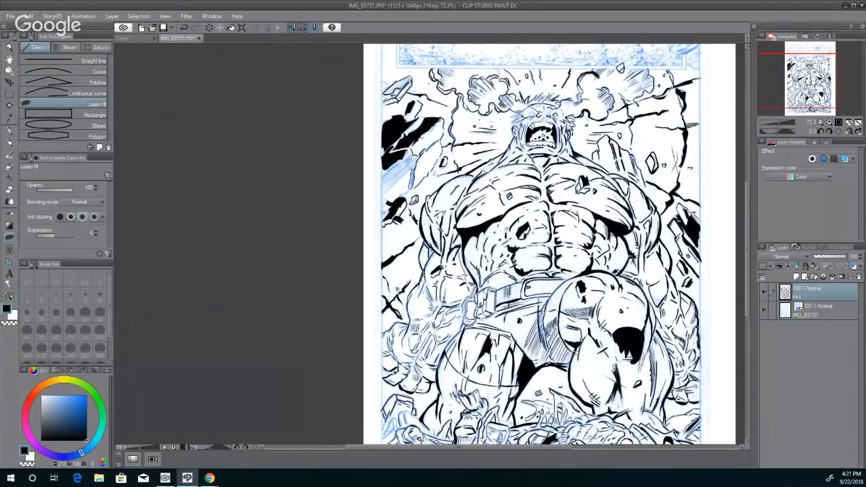
pyautogui.moveTo(556, 330)
pyautogui.mouseDown()
pyautogui.moveTo(572, 347)
pyautogui.moveTo(553, 338)
pyautogui.mouseUp()
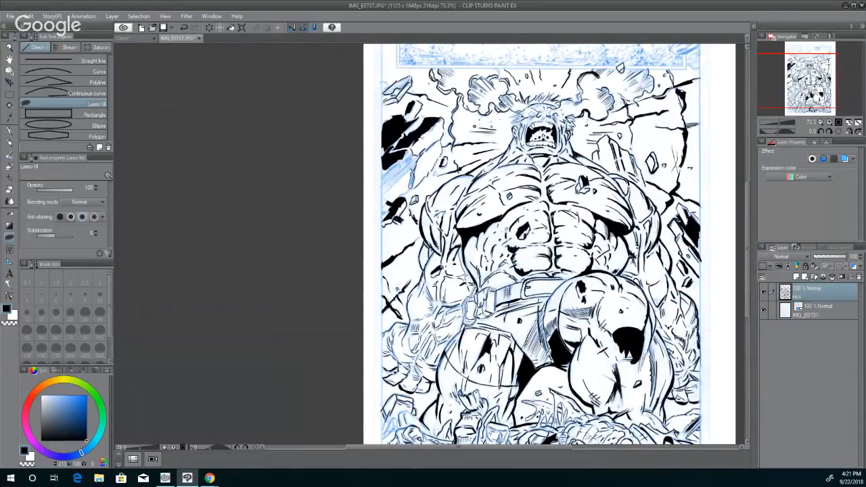
pyautogui.moveTo(546, 341)
pyautogui.mouseDown()
pyautogui.moveTo(535, 319)
pyautogui.moveTo(525, 345)
pyautogui.mouseUp()
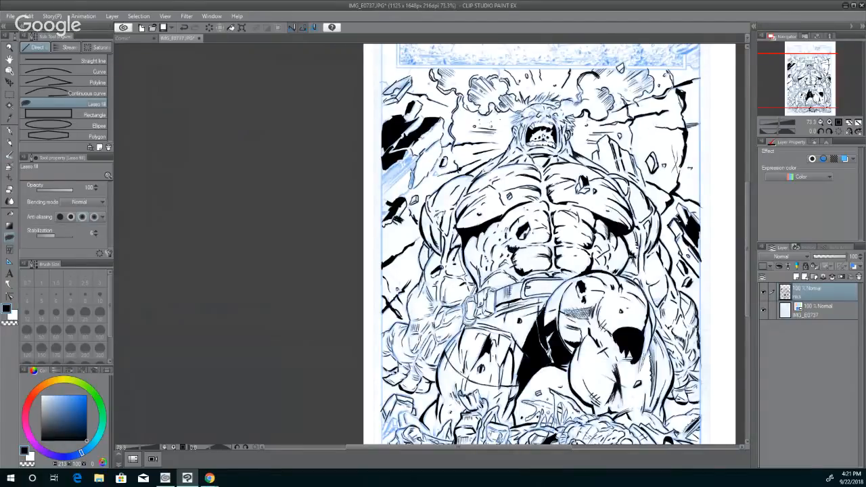
pyautogui.moveTo(577, 306)
pyautogui.mouseDown()
pyautogui.moveTo(598, 304)
pyautogui.moveTo(593, 312)
pyautogui.mouseUp()
pyautogui.click(8, 130)
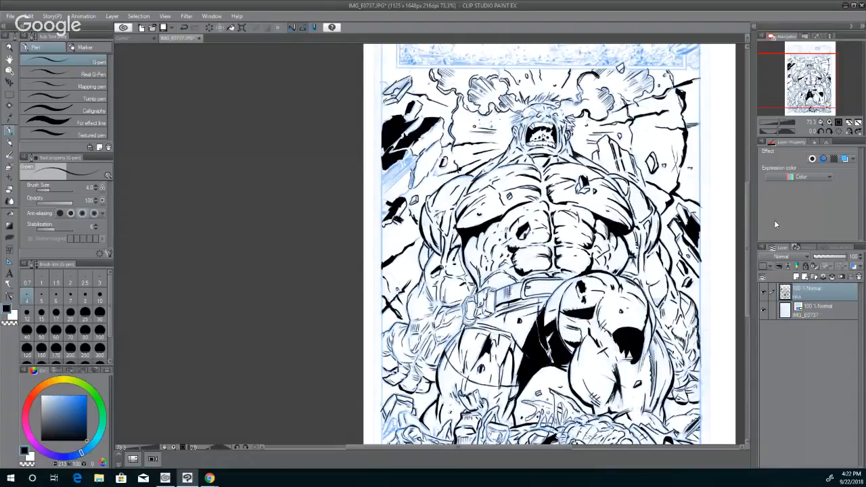
# - Lasso-fill the shadow side of the small floating rock above the black rubble with solid black, undoing the stray fills
pyautogui.moveTo(747, 223); pyautogui.dragTo(733, 196)
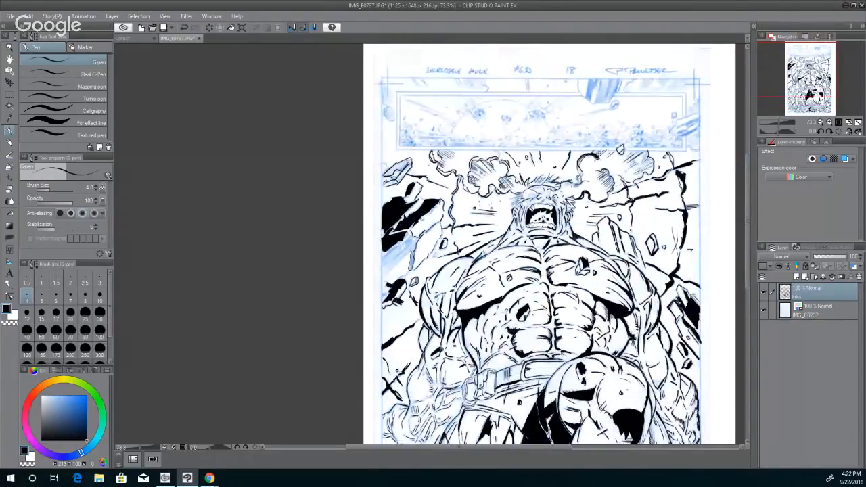
pyautogui.moveTo(562, 175); pyautogui.dragTo(568, 185)
pyautogui.click(9, 229)
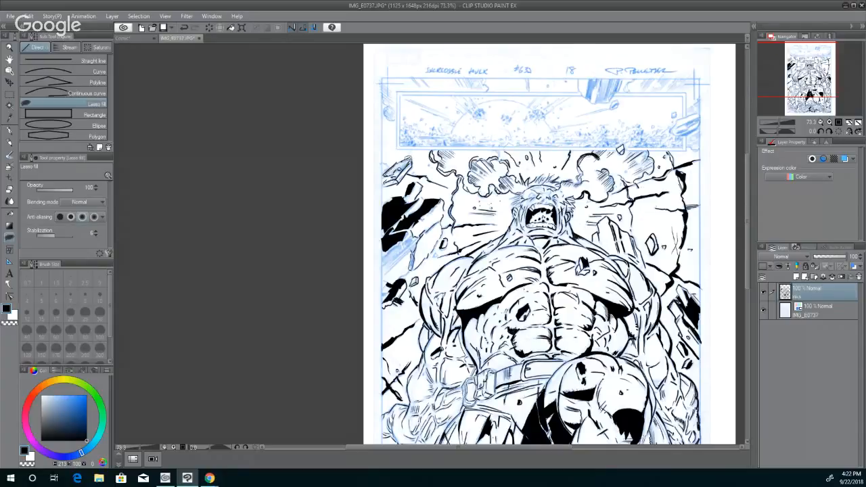
pyautogui.moveTo(391, 174); pyautogui.dragTo(398, 161)
pyautogui.moveTo(404, 158)
pyautogui.mouseDown()
pyautogui.moveTo(390, 171)
pyautogui.moveTo(400, 168)
pyautogui.mouseUp()
pyautogui.hotkey('ctrl', 'z')
pyautogui.hotkey('ctrl', 'z')
pyautogui.hotkey('ctrl', 'z')
pyautogui.hotkey('ctrl', 'z')
pyautogui.moveTo(399, 162)
pyautogui.mouseDown()
pyautogui.moveTo(411, 154)
pyautogui.moveTo(395, 148)
pyautogui.mouseUp()
# - Hatch the broken slab beneath the black rubble with parallel G-pen strokes and ink its edges
pyautogui.click(9, 131)
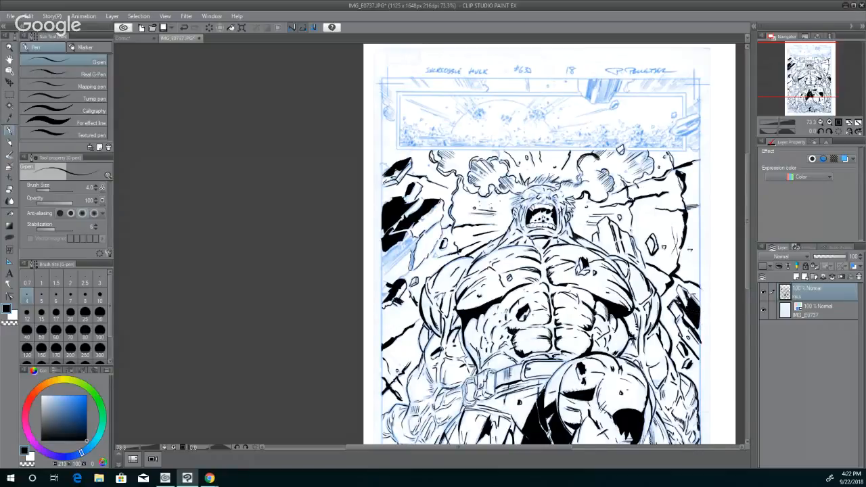
pyautogui.moveTo(684, 296)
pyautogui.mouseDown()
pyautogui.moveTo(699, 307)
pyautogui.moveTo(691, 297)
pyautogui.mouseUp()
pyautogui.moveTo(438, 218); pyautogui.dragTo(425, 232)
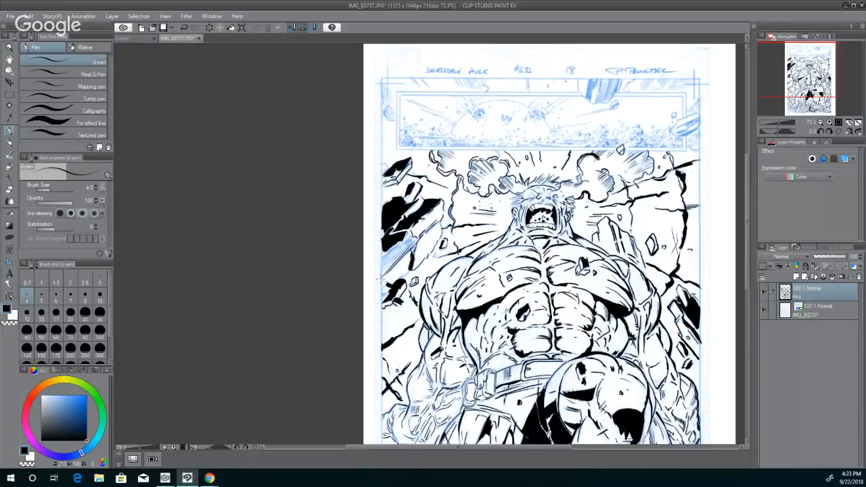
pyautogui.moveTo(384, 270); pyautogui.dragTo(402, 252)
pyautogui.moveTo(403, 241); pyautogui.dragTo(411, 231)
pyautogui.moveTo(382, 263)
pyautogui.mouseDown()
pyautogui.moveTo(404, 244)
pyautogui.moveTo(388, 260)
pyautogui.mouseUp()
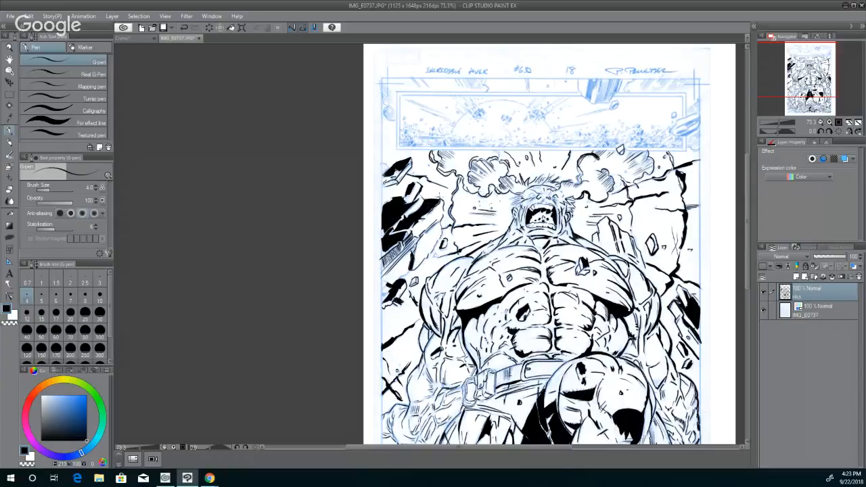
# - Ink the Hulk's hair solid black with spiky tufts on the crown and at both temples
pyautogui.moveTo(431, 197)
pyautogui.mouseDown()
pyautogui.moveTo(443, 195)
pyautogui.moveTo(426, 204)
pyautogui.mouseUp()
pyautogui.hotkey('ctrl', 'z')
pyautogui.moveTo(508, 199)
pyautogui.mouseDown()
pyautogui.moveTo(512, 206)
pyautogui.moveTo(516, 195)
pyautogui.mouseUp()
pyautogui.moveTo(511, 201)
pyautogui.mouseDown()
pyautogui.moveTo(520, 194)
pyautogui.moveTo(517, 203)
pyautogui.mouseUp()
pyautogui.moveTo(528, 186); pyautogui.dragTo(549, 174)
pyautogui.moveTo(545, 187); pyautogui.dragTo(556, 175)
pyautogui.moveTo(543, 185); pyautogui.dragTo(551, 174)
pyautogui.moveTo(539, 189); pyautogui.dragTo(550, 176)
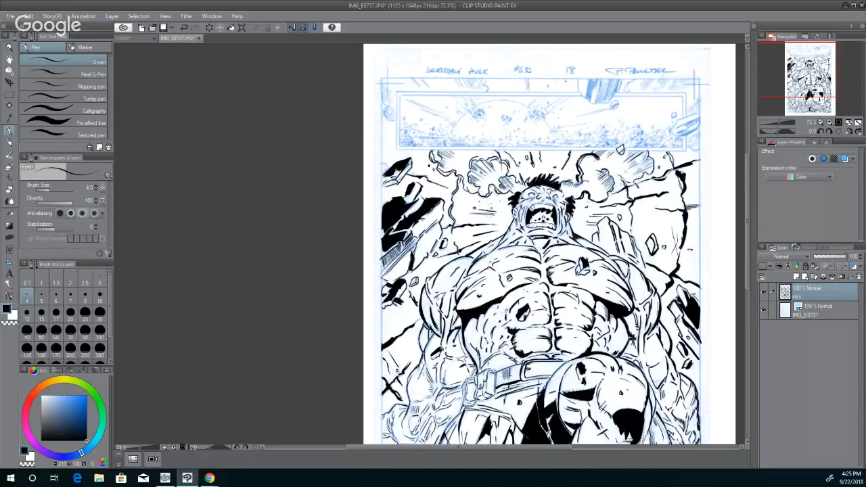
# - Thicken the outlines and inner edges of the belt buckle with heavier black, undoing the first trial strokes
pyautogui.moveTo(500, 372); pyautogui.dragTo(509, 376)
pyautogui.hotkey('ctrl', 'z')
pyautogui.moveTo(493, 369); pyautogui.dragTo(486, 377)
pyautogui.hotkey('ctrl', 'z')
pyautogui.scroll(3, 455, 380)
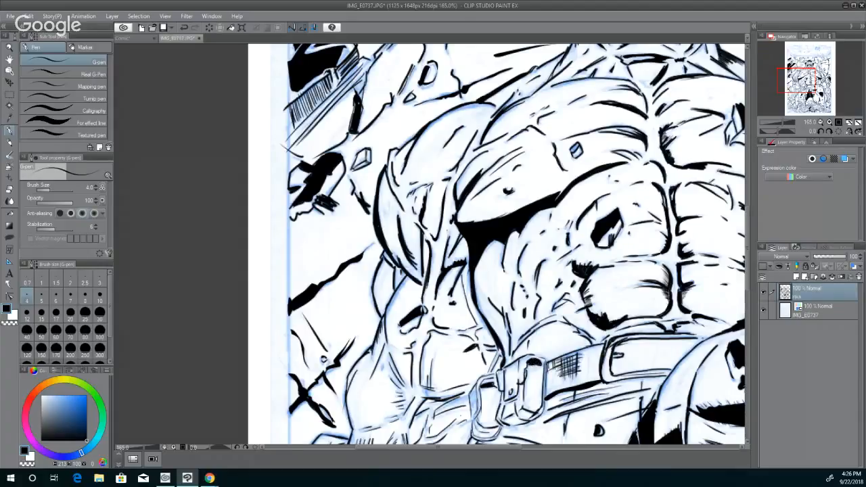
pyautogui.moveTo(527, 364)
pyautogui.mouseDown()
pyautogui.moveTo(523, 382)
pyautogui.moveTo(531, 359)
pyautogui.moveTo(542, 362)
pyautogui.moveTo(500, 408)
pyautogui.moveTo(481, 404)
pyautogui.moveTo(480, 431)
pyautogui.mouseUp()
pyautogui.moveTo(474, 383); pyautogui.dragTo(476, 414)
pyautogui.moveTo(492, 372)
pyautogui.mouseDown()
pyautogui.moveTo(478, 377)
pyautogui.moveTo(467, 405)
pyautogui.moveTo(495, 381)
pyautogui.moveTo(477, 388)
pyautogui.mouseUp()
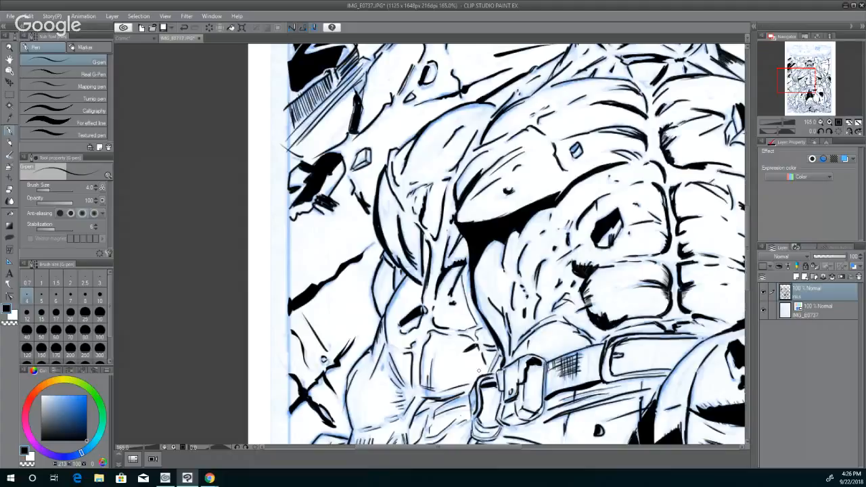
pyautogui.moveTo(544, 364)
pyautogui.mouseDown()
pyautogui.moveTo(543, 399)
pyautogui.moveTo(526, 419)
pyautogui.mouseUp()
# - Feather short hatching strokes inward from the outer edge of the lower abdominal muscle above the buckle
pyautogui.moveTo(647, 282)
pyautogui.mouseDown()
pyautogui.moveTo(623, 287)
pyautogui.moveTo(659, 282)
pyautogui.mouseUp()
pyautogui.moveTo(693, 256)
pyautogui.mouseDown()
pyautogui.moveTo(672, 264)
pyautogui.moveTo(638, 256)
pyautogui.mouseUp()
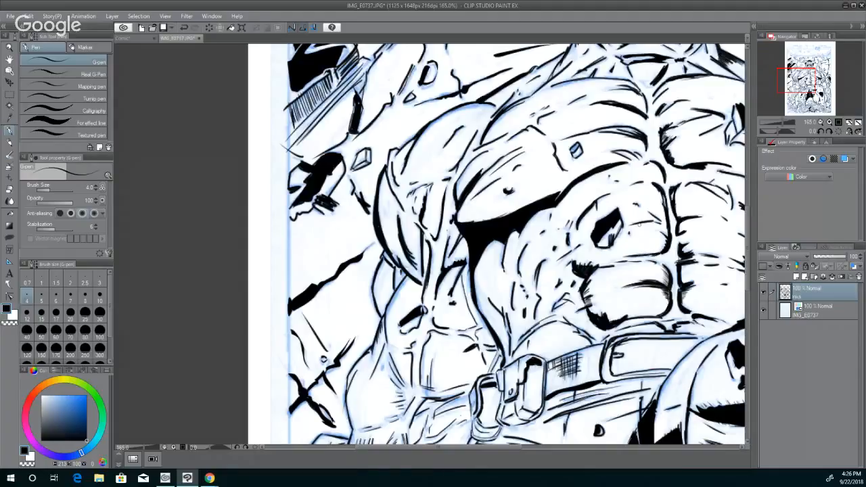
pyautogui.moveTo(595, 291)
pyautogui.mouseDown()
pyautogui.moveTo(579, 299)
pyautogui.moveTo(589, 291)
pyautogui.mouseUp()
pyautogui.moveTo(598, 283); pyautogui.dragTo(587, 289)
pyautogui.moveTo(597, 279)
pyautogui.mouseDown()
pyautogui.moveTo(580, 295)
pyautogui.moveTo(588, 281)
pyautogui.mouseUp()
pyautogui.moveTo(601, 267); pyautogui.dragTo(592, 273)
pyautogui.moveTo(601, 306); pyautogui.dragTo(590, 312)
pyautogui.moveTo(600, 302); pyautogui.dragTo(585, 311)
pyautogui.moveTo(591, 306); pyautogui.dragTo(591, 315)
pyautogui.moveTo(601, 303); pyautogui.dragTo(593, 313)
pyautogui.moveTo(606, 307)
pyautogui.mouseDown()
pyautogui.moveTo(600, 283)
pyautogui.moveTo(593, 305)
pyautogui.mouseUp()
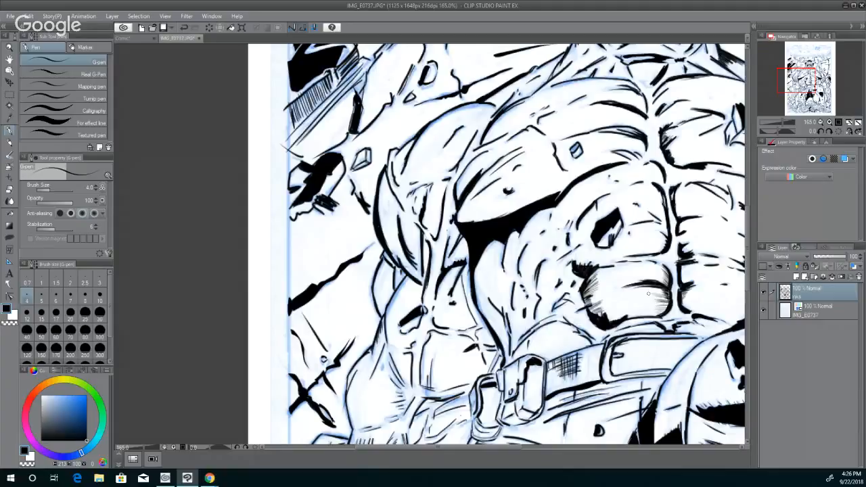
# - Hatch that abdominal muscle's inner edge and thicken the contours along the centre line of the abdomen
pyautogui.moveTo(666, 292); pyautogui.dragTo(648, 288)
pyautogui.moveTo(666, 303); pyautogui.dragTo(658, 314)
pyautogui.moveTo(660, 314); pyautogui.dragTo(656, 315)
pyautogui.moveTo(660, 303); pyautogui.dragTo(655, 313)
pyautogui.moveTo(669, 269); pyautogui.dragTo(657, 281)
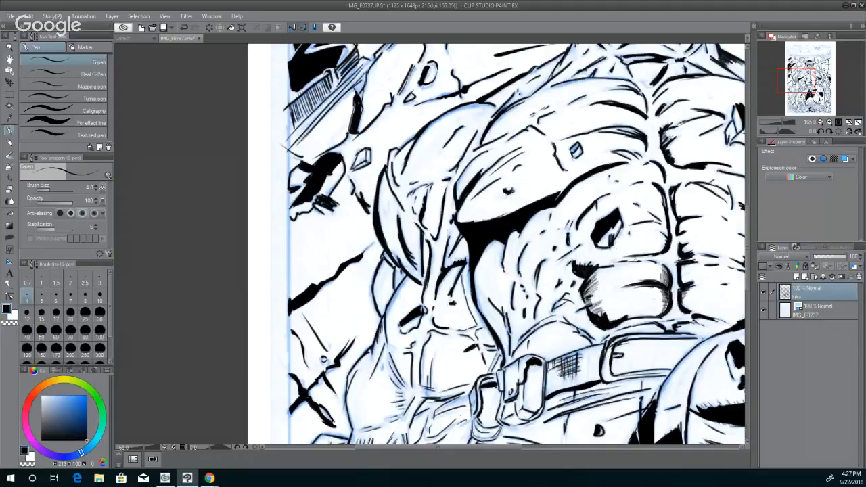
pyautogui.moveTo(642, 259)
pyautogui.mouseDown()
pyautogui.moveTo(619, 262)
pyautogui.moveTo(665, 266)
pyautogui.mouseUp()
pyautogui.moveTo(660, 315); pyautogui.dragTo(693, 320)
pyautogui.moveTo(644, 256)
pyautogui.mouseDown()
pyautogui.moveTo(675, 250)
pyautogui.moveTo(681, 238)
pyautogui.mouseUp()
pyautogui.moveTo(665, 197)
pyautogui.mouseDown()
pyautogui.moveTo(663, 211)
pyautogui.moveTo(672, 197)
pyautogui.mouseUp()
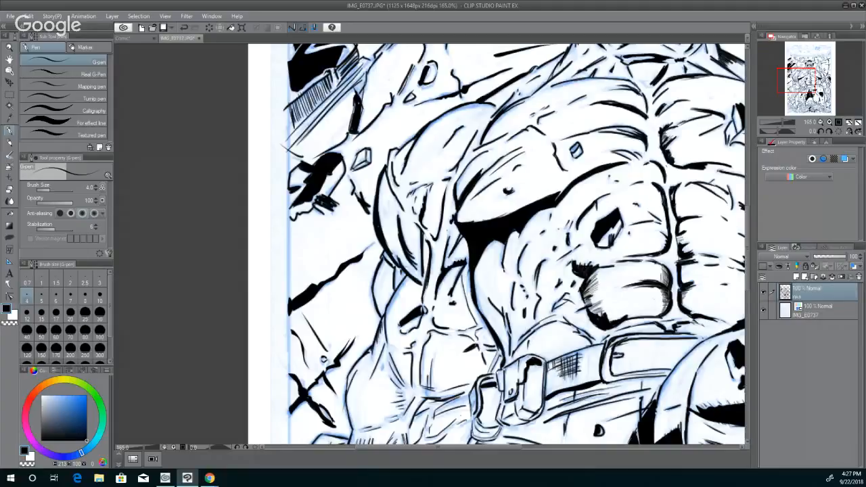
# - Hatch the inner edges of both pectorals where they meet at the breastbone, down to the lower chest contour
pyautogui.moveTo(646, 147)
pyautogui.mouseDown()
pyautogui.moveTo(651, 160)
pyautogui.moveTo(630, 115)
pyautogui.mouseUp()
pyautogui.moveTo(648, 142)
pyautogui.mouseDown()
pyautogui.moveTo(641, 111)
pyautogui.moveTo(660, 120)
pyautogui.moveTo(654, 115)
pyautogui.mouseUp()
pyautogui.moveTo(660, 135); pyautogui.dragTo(654, 120)
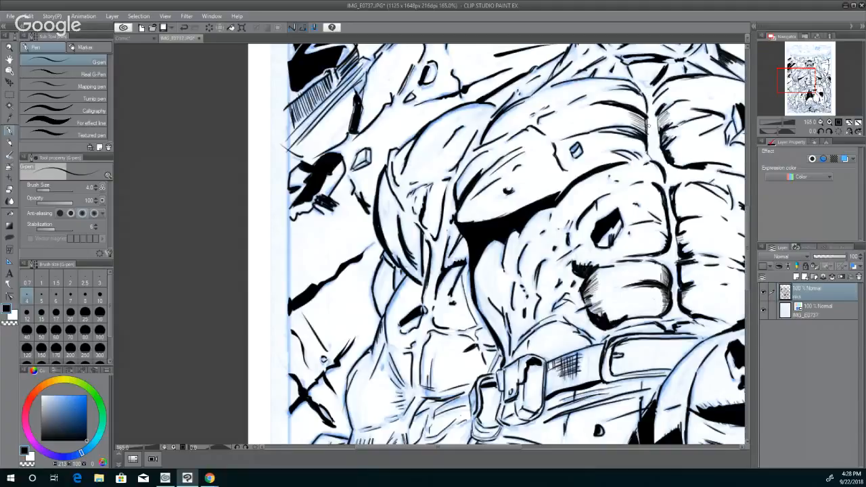
pyautogui.moveTo(664, 112); pyautogui.dragTo(657, 99)
pyautogui.moveTo(655, 97); pyautogui.dragTo(662, 87)
pyautogui.moveTo(646, 120)
pyautogui.mouseDown()
pyautogui.moveTo(629, 109)
pyautogui.moveTo(634, 125)
pyautogui.mouseUp()
pyautogui.moveTo(686, 163)
pyautogui.mouseDown()
pyautogui.moveTo(671, 156)
pyautogui.moveTo(674, 145)
pyautogui.moveTo(672, 156)
pyautogui.moveTo(666, 149)
pyautogui.mouseUp()
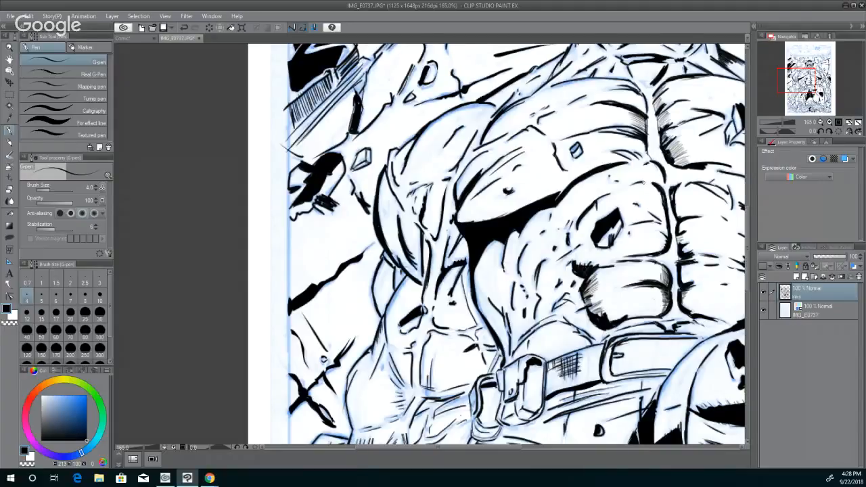
# - Add shading strokes to the fist and forearm beside the belt buckle
pyautogui.scroll(-5, 648, 175)
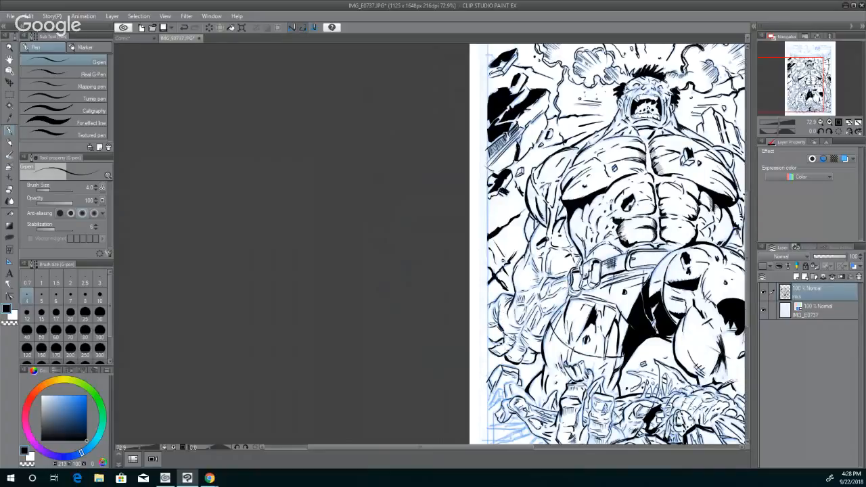
pyautogui.moveTo(516, 334)
pyautogui.mouseDown()
pyautogui.moveTo(527, 345)
pyautogui.moveTo(533, 336)
pyautogui.moveTo(524, 318)
pyautogui.mouseUp()
pyautogui.moveTo(535, 277); pyautogui.dragTo(536, 293)
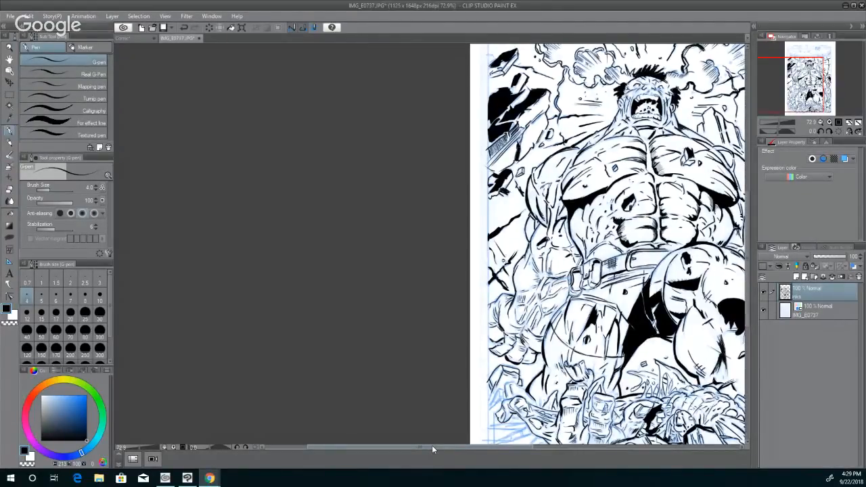
# - Outline the falling rock that overlaps the inset panel's top border and mark its inner facets
pyautogui.moveTo(431, 445); pyautogui.dragTo(526, 432)
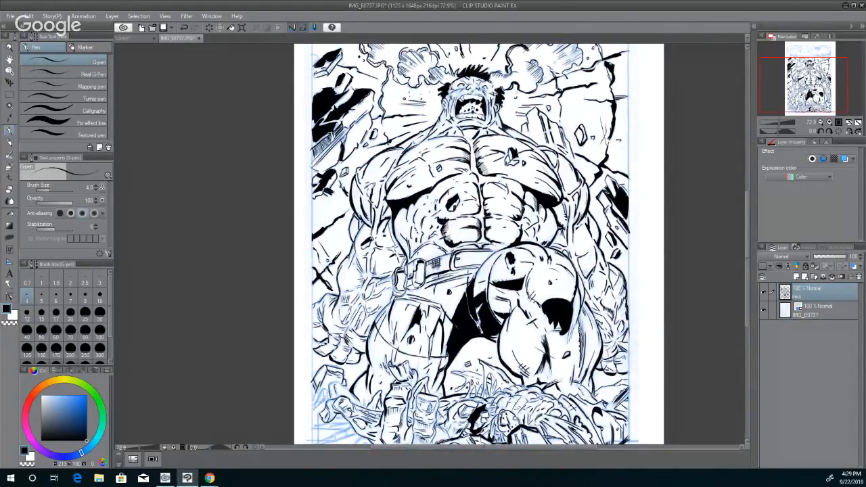
pyautogui.scroll(-1, 526, 377)
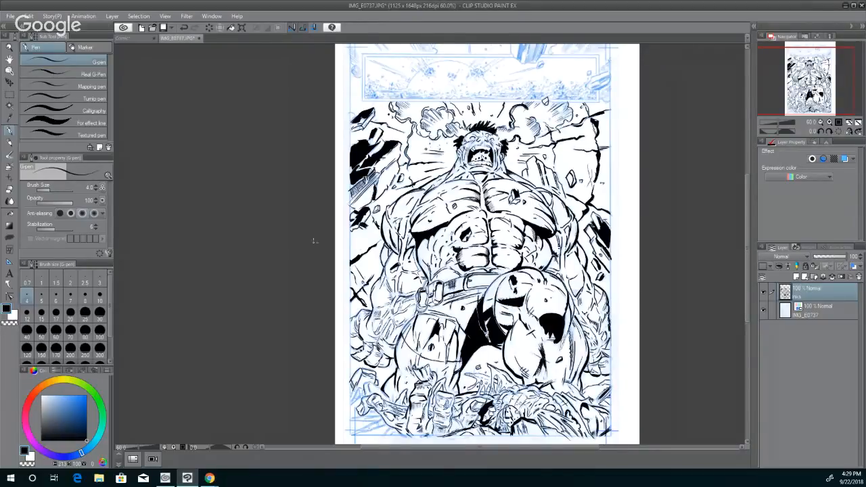
pyautogui.moveTo(747, 235); pyautogui.dragTo(732, 169)
pyautogui.scroll(5, 635, 206)
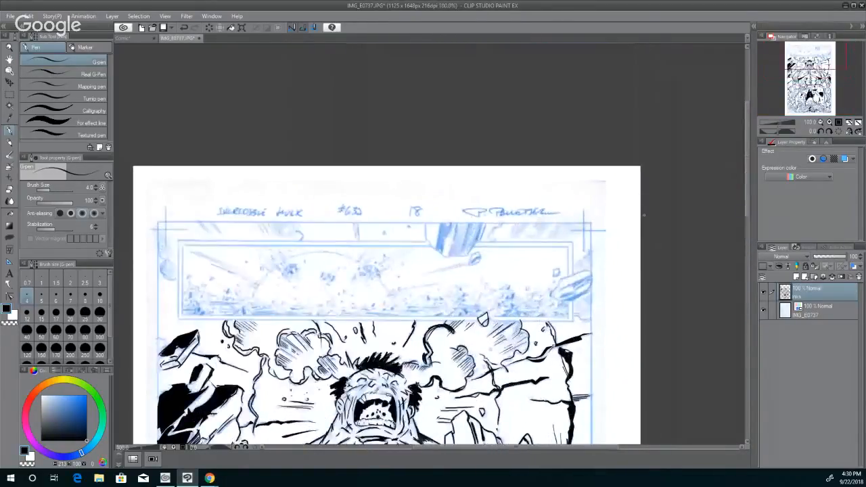
pyautogui.scroll(-1, 628, 218)
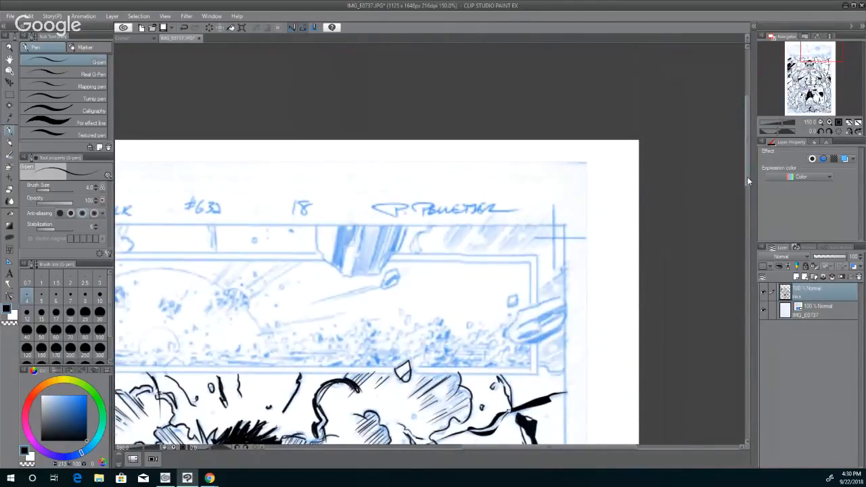
pyautogui.moveTo(747, 176); pyautogui.dragTo(747, 226)
pyautogui.scroll(-4, 611, 232)
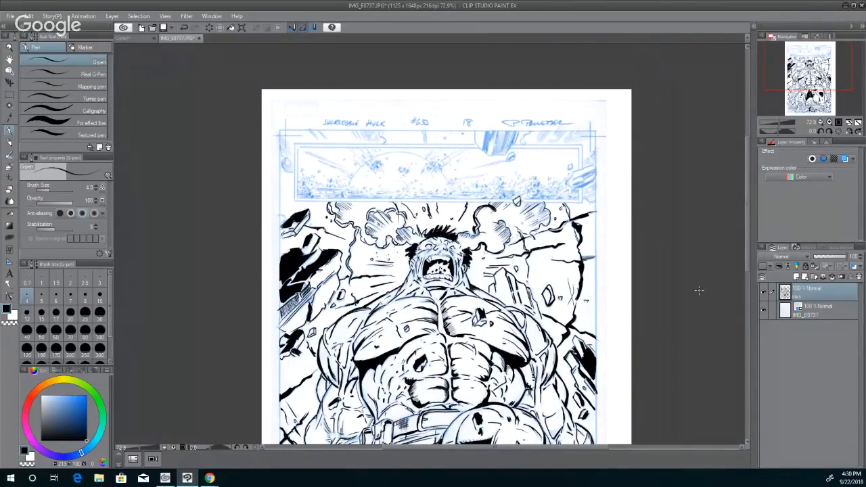
pyautogui.scroll(2, 702, 286)
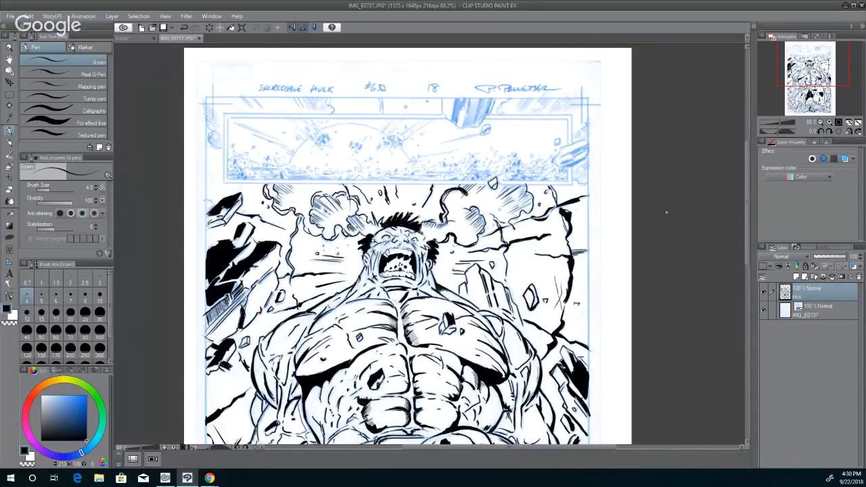
pyautogui.moveTo(455, 100); pyautogui.dragTo(449, 121)
pyautogui.moveTo(442, 98)
pyautogui.mouseDown()
pyautogui.moveTo(452, 125)
pyautogui.moveTo(468, 100)
pyautogui.moveTo(459, 127)
pyautogui.mouseUp()
pyautogui.moveTo(463, 102); pyautogui.dragTo(457, 119)
pyautogui.moveTo(480, 98)
pyautogui.mouseDown()
pyautogui.moveTo(466, 128)
pyautogui.moveTo(482, 118)
pyautogui.mouseUp()
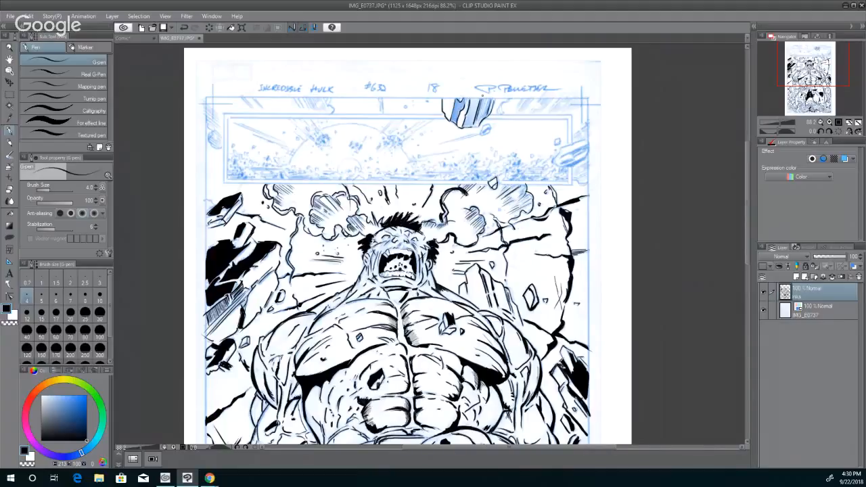
# - Fill the central and far-side facets of the falling rock with heavy black strokes, leaving thin white highlights
pyautogui.moveTo(485, 103)
pyautogui.mouseDown()
pyautogui.moveTo(484, 115)
pyautogui.moveTo(475, 109)
pyautogui.mouseUp()
pyautogui.moveTo(475, 99); pyautogui.dragTo(471, 109)
pyautogui.moveTo(477, 100); pyautogui.dragTo(474, 109)
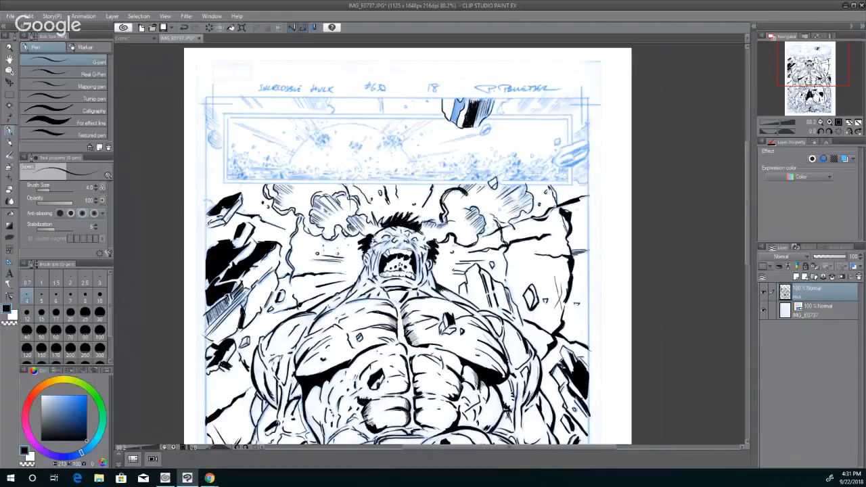
pyautogui.moveTo(482, 100)
pyautogui.mouseDown()
pyautogui.moveTo(476, 118)
pyautogui.moveTo(481, 111)
pyautogui.mouseUp()
pyautogui.moveTo(485, 106); pyautogui.dragTo(485, 111)
pyautogui.moveTo(490, 97); pyautogui.dragTo(482, 120)
# - Fill the falling rock's remaining facets with black, leaving narrow white highlight strips between them
pyautogui.moveTo(486, 117)
pyautogui.mouseDown()
pyautogui.moveTo(472, 127)
pyautogui.moveTo(447, 122)
pyautogui.mouseUp()
pyautogui.moveTo(452, 107); pyautogui.dragTo(455, 122)
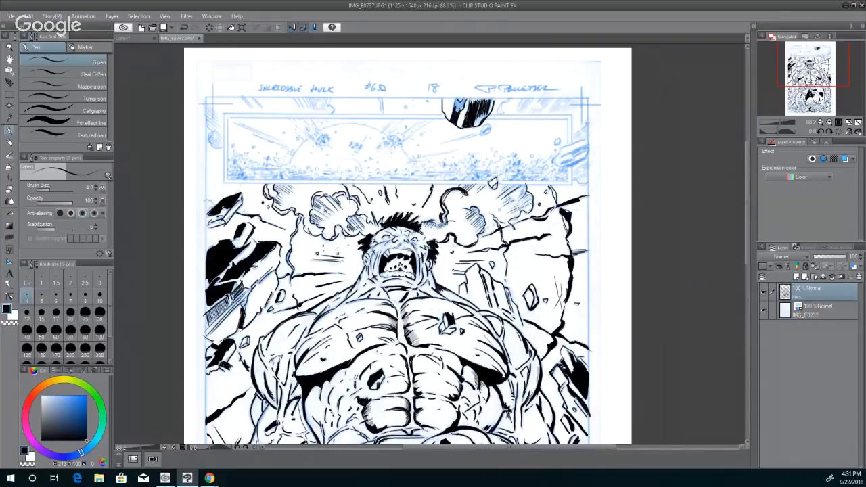
pyautogui.moveTo(463, 98); pyautogui.dragTo(460, 108)
pyautogui.moveTo(459, 100); pyautogui.dragTo(458, 108)
pyautogui.moveTo(475, 99); pyautogui.dragTo(472, 102)
pyautogui.moveTo(474, 100); pyautogui.dragTo(469, 106)
pyautogui.moveTo(489, 99); pyautogui.dragTo(483, 115)
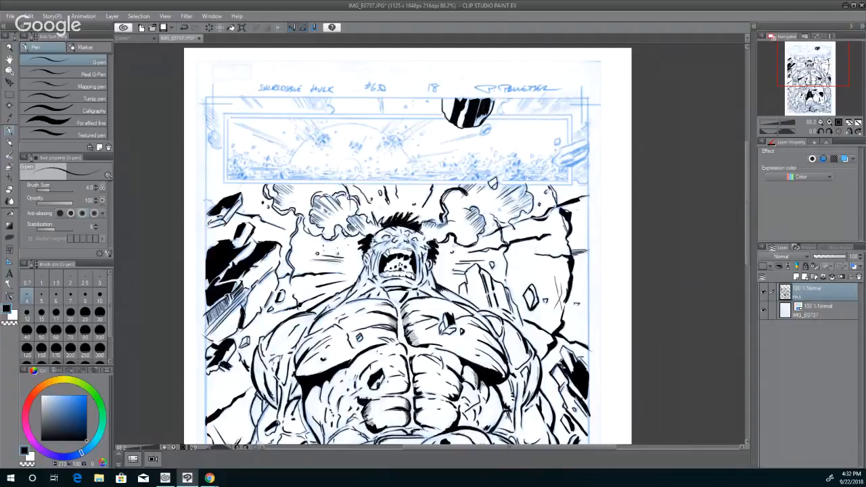
# - Ink the smoke edges, small debris and diagonal hatching in the strip around the inset panel's top corners
pyautogui.moveTo(506, 99); pyautogui.dragTo(497, 111)
pyautogui.moveTo(331, 98); pyautogui.dragTo(328, 106)
pyautogui.moveTo(379, 98); pyautogui.dragTo(382, 116)
pyautogui.moveTo(520, 98)
pyautogui.mouseDown()
pyautogui.moveTo(519, 109)
pyautogui.moveTo(570, 107)
pyautogui.moveTo(556, 114)
pyautogui.mouseUp()
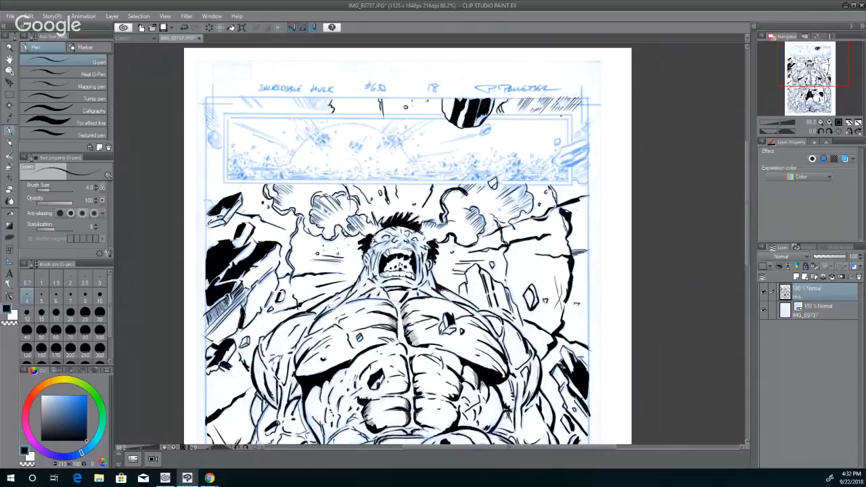
pyautogui.moveTo(210, 143)
pyautogui.mouseDown()
pyautogui.moveTo(222, 149)
pyautogui.moveTo(200, 98)
pyautogui.mouseUp()
pyautogui.moveTo(241, 94)
pyautogui.mouseDown()
pyautogui.moveTo(324, 99)
pyautogui.moveTo(324, 129)
pyautogui.moveTo(316, 106)
pyautogui.mouseUp()
pyautogui.moveTo(307, 96)
pyautogui.mouseDown()
pyautogui.moveTo(316, 109)
pyautogui.moveTo(328, 107)
pyautogui.mouseUp()
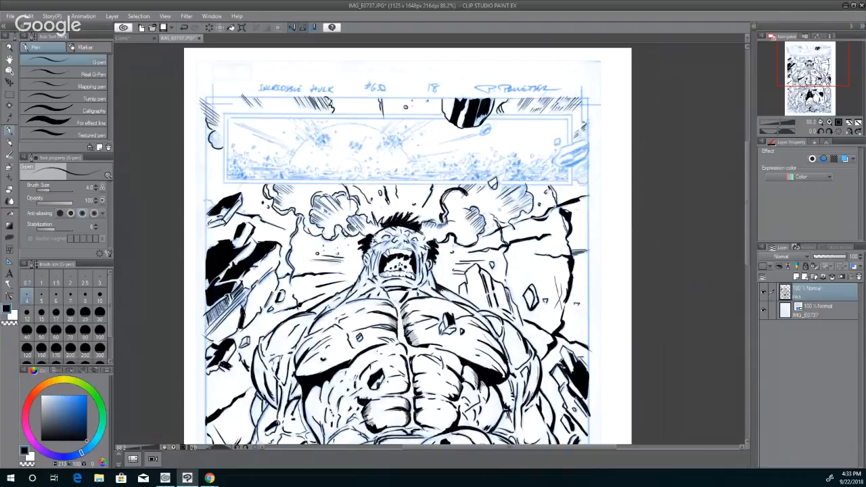
# - Ink the rock overlapping the inset panel's side border, with black shadow facets and hatching around it
pyautogui.moveTo(583, 137)
pyautogui.mouseDown()
pyautogui.moveTo(554, 157)
pyautogui.moveTo(579, 147)
pyautogui.moveTo(562, 160)
pyautogui.moveTo(574, 161)
pyautogui.moveTo(566, 167)
pyautogui.moveTo(585, 159)
pyautogui.moveTo(578, 161)
pyautogui.mouseUp()
pyautogui.moveTo(578, 157); pyautogui.dragTo(574, 162)
pyautogui.moveTo(579, 158); pyautogui.dragTo(558, 167)
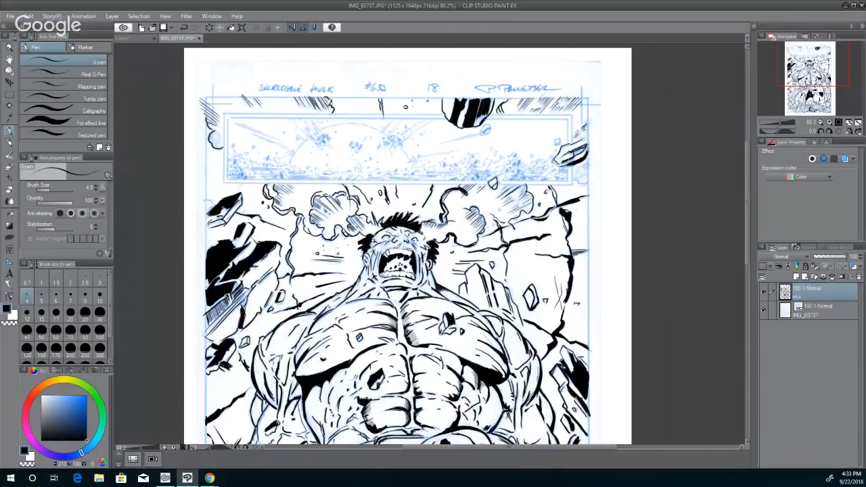
pyautogui.moveTo(572, 156)
pyautogui.mouseDown()
pyautogui.moveTo(554, 165)
pyautogui.moveTo(587, 138)
pyautogui.mouseUp()
pyautogui.moveTo(576, 165)
pyautogui.mouseDown()
pyautogui.moveTo(587, 160)
pyautogui.moveTo(587, 180)
pyautogui.moveTo(581, 162)
pyautogui.mouseUp()
# - Ink the burst lines radiating on both sides of the explosion dome in the inset panel
pyautogui.moveTo(276, 144); pyautogui.dragTo(250, 125)
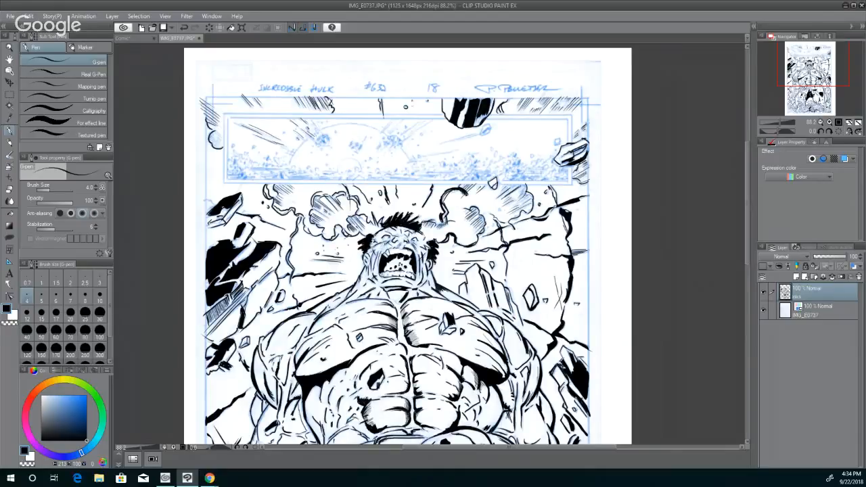
pyautogui.moveTo(385, 244); pyautogui.dragTo(391, 245)
pyautogui.moveTo(304, 142); pyautogui.dragTo(283, 154)
pyautogui.moveTo(385, 125); pyautogui.dragTo(379, 134)
pyautogui.moveTo(419, 122)
pyautogui.mouseDown()
pyautogui.moveTo(401, 134)
pyautogui.moveTo(413, 133)
pyautogui.mouseUp()
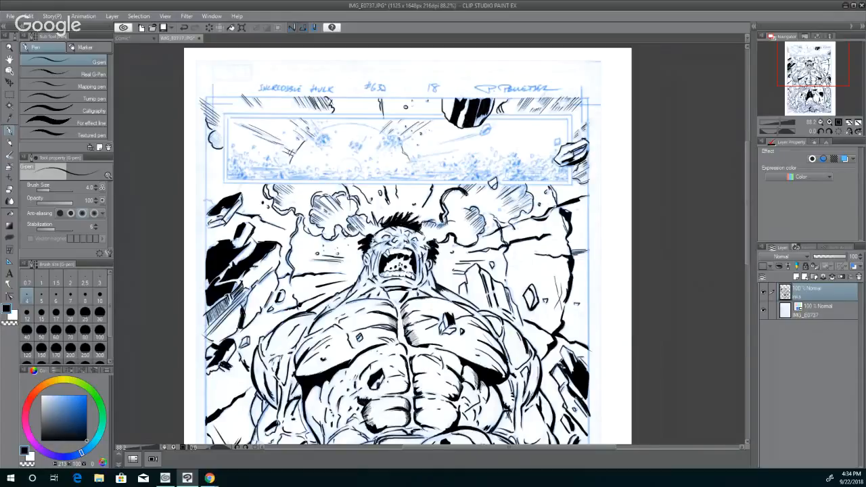
# - Outline the explosion dome and its small inner arc, and ink the debris clusters across and beside it
pyautogui.moveTo(382, 127); pyautogui.dragTo(314, 132)
pyautogui.moveTo(337, 170); pyautogui.dragTo(357, 162)
pyautogui.moveTo(367, 134)
pyautogui.mouseDown()
pyautogui.moveTo(363, 143)
pyautogui.moveTo(389, 141)
pyautogui.mouseUp()
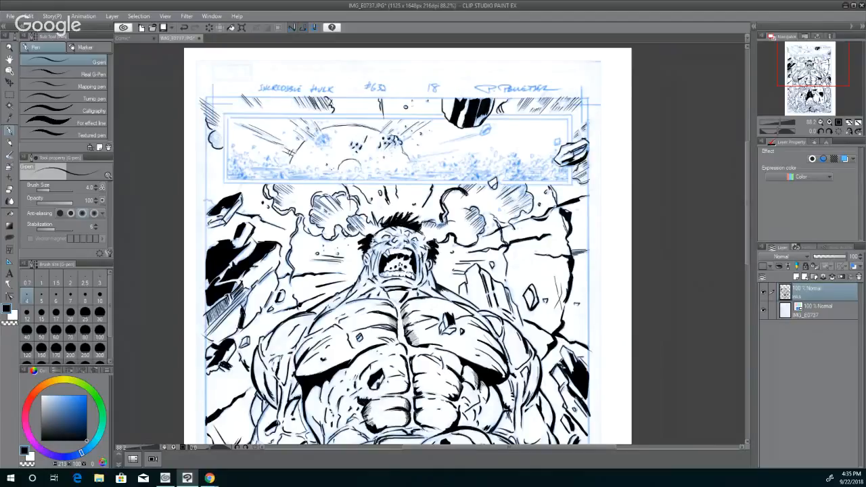
pyautogui.moveTo(410, 147); pyautogui.dragTo(402, 161)
pyautogui.moveTo(302, 142)
pyautogui.mouseDown()
pyautogui.moveTo(296, 153)
pyautogui.moveTo(302, 139)
pyautogui.mouseUp()
pyautogui.moveTo(318, 139)
pyautogui.mouseDown()
pyautogui.moveTo(328, 137)
pyautogui.moveTo(324, 148)
pyautogui.mouseUp()
pyautogui.moveTo(236, 144)
pyautogui.mouseDown()
pyautogui.moveTo(222, 136)
pyautogui.moveTo(219, 148)
pyautogui.mouseUp()
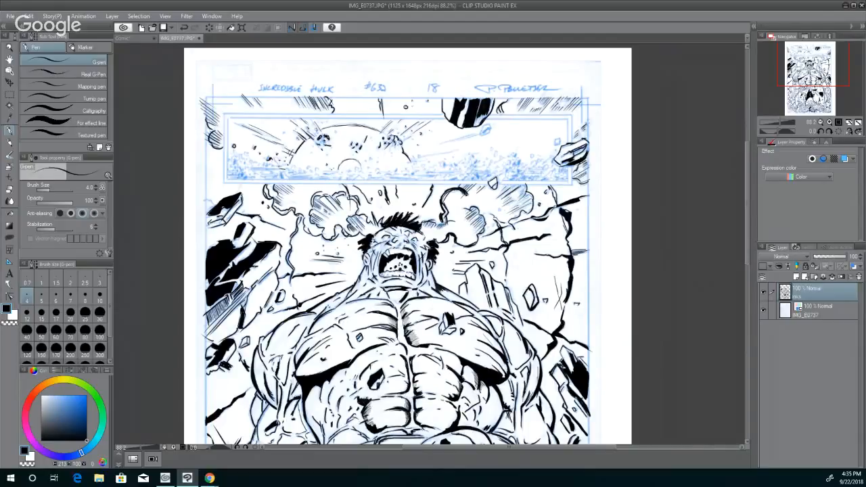
# - Ink the ground debris at the dome's base and the two small flying rocks beside the inset panel's larger rocks
pyautogui.moveTo(248, 167)
pyautogui.mouseDown()
pyautogui.moveTo(311, 182)
pyautogui.moveTo(307, 177)
pyautogui.moveTo(326, 173)
pyautogui.mouseUp()
pyautogui.moveTo(481, 132)
pyautogui.mouseDown()
pyautogui.moveTo(492, 127)
pyautogui.moveTo(487, 134)
pyautogui.mouseUp()
pyautogui.moveTo(480, 127)
pyautogui.mouseDown()
pyautogui.moveTo(482, 137)
pyautogui.moveTo(489, 125)
pyautogui.mouseUp()
pyautogui.moveTo(552, 138); pyautogui.dragTo(560, 149)
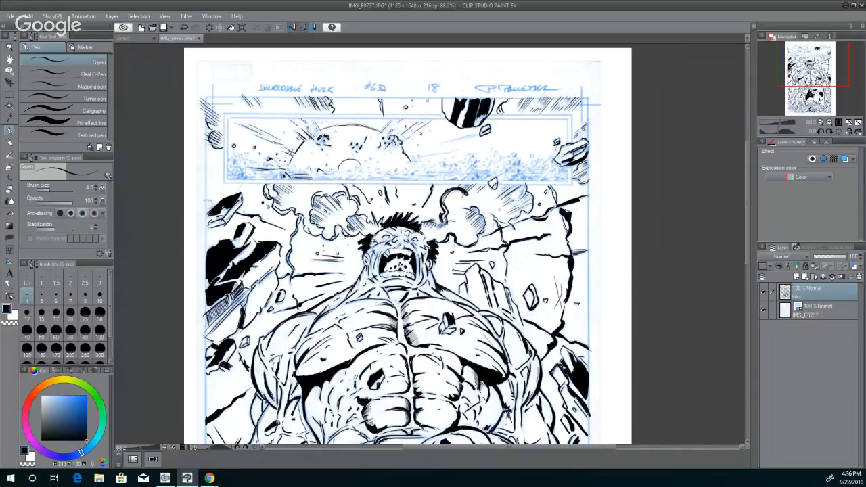
# - Thicken the explosion dome's outer arc along its crown and both sides
pyautogui.moveTo(403, 152)
pyautogui.mouseDown()
pyautogui.moveTo(411, 161)
pyautogui.moveTo(405, 153)
pyautogui.mouseUp()
pyautogui.moveTo(361, 125); pyautogui.dragTo(382, 132)
pyautogui.moveTo(322, 132)
pyautogui.mouseDown()
pyautogui.moveTo(367, 128)
pyautogui.moveTo(332, 128)
pyautogui.moveTo(352, 124)
pyautogui.mouseUp()
pyautogui.moveTo(296, 153)
pyautogui.mouseDown()
pyautogui.moveTo(302, 142)
pyautogui.moveTo(291, 152)
pyautogui.mouseUp()
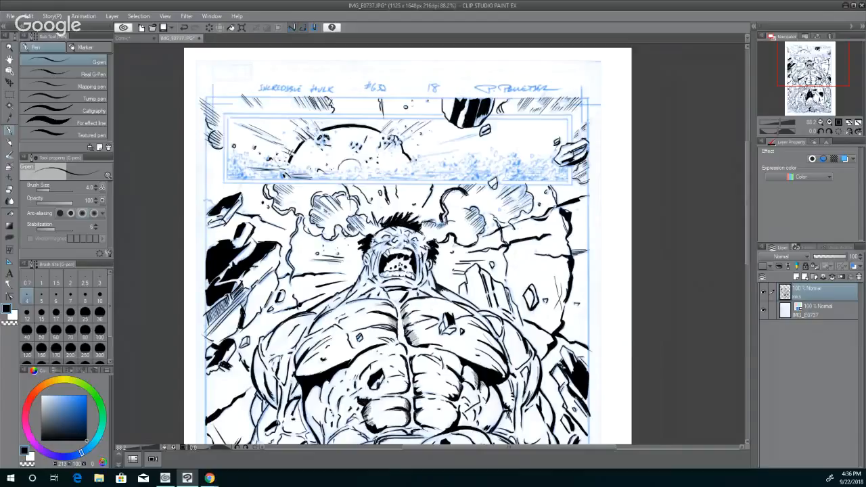
# - Ink the ground lines and rubble clusters along the base of the inset explosion panel, out to its right edge
pyautogui.moveTo(401, 158)
pyautogui.mouseDown()
pyautogui.moveTo(416, 163)
pyautogui.moveTo(472, 134)
pyautogui.mouseUp()
pyautogui.moveTo(228, 154)
pyautogui.mouseDown()
pyautogui.moveTo(246, 159)
pyautogui.moveTo(243, 172)
pyautogui.mouseUp()
pyautogui.moveTo(353, 176)
pyautogui.mouseDown()
pyautogui.moveTo(418, 180)
pyautogui.moveTo(400, 179)
pyautogui.moveTo(476, 161)
pyautogui.moveTo(519, 179)
pyautogui.moveTo(551, 155)
pyautogui.mouseUp()
pyautogui.moveTo(541, 164)
pyautogui.mouseDown()
pyautogui.moveTo(548, 159)
pyautogui.moveTo(557, 175)
pyautogui.moveTo(564, 165)
pyautogui.mouseUp()
pyautogui.moveTo(560, 175)
pyautogui.mouseDown()
pyautogui.moveTo(568, 165)
pyautogui.moveTo(539, 169)
pyautogui.mouseUp()
pyautogui.moveTo(529, 170); pyautogui.dragTo(545, 166)
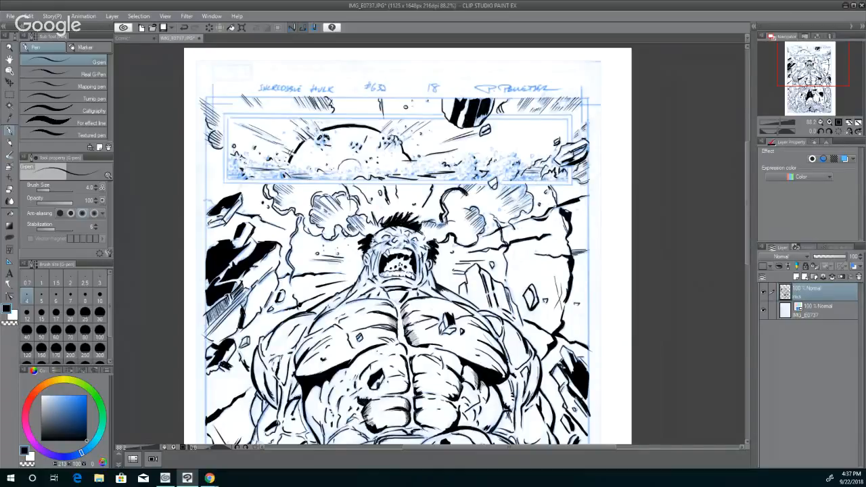
pyautogui.moveTo(495, 161)
pyautogui.mouseDown()
pyautogui.moveTo(501, 157)
pyautogui.moveTo(465, 164)
pyautogui.mouseUp()
pyautogui.moveTo(468, 160); pyautogui.dragTo(464, 167)
# - Ink the rubble in the page's lower-left corner beside the Hulk's rear leg
pyautogui.scroll(-3, 571, 355)
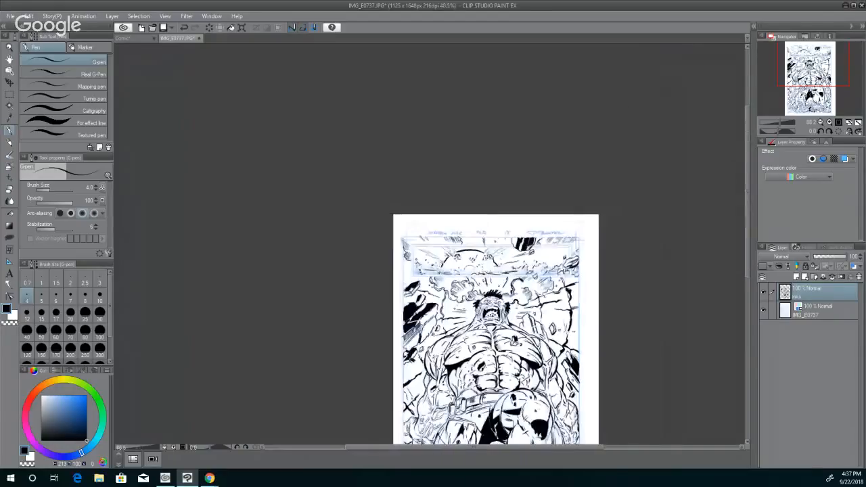
pyautogui.scroll(1, 573, 354)
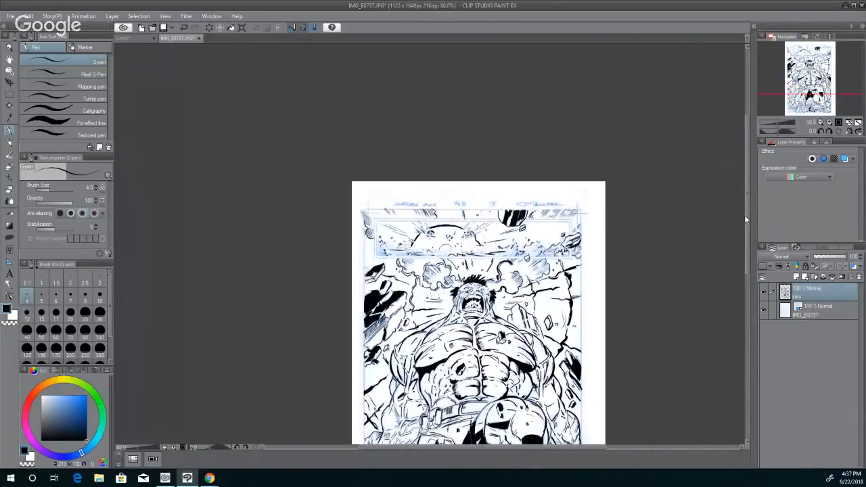
pyautogui.press('c')
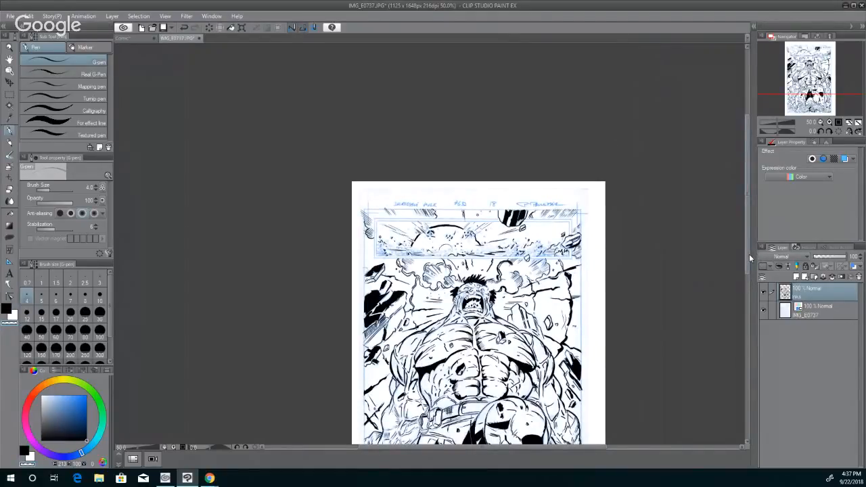
pyautogui.moveTo(749, 253); pyautogui.dragTo(747, 318)
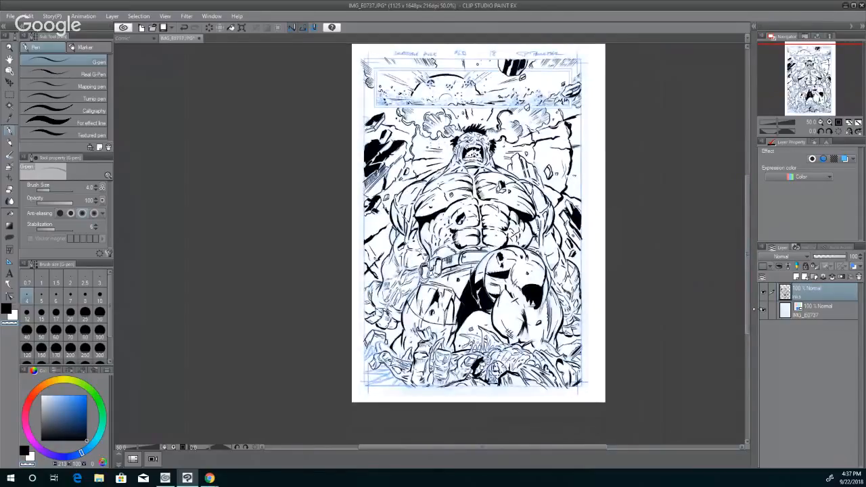
pyautogui.scroll(1, 477, 239)
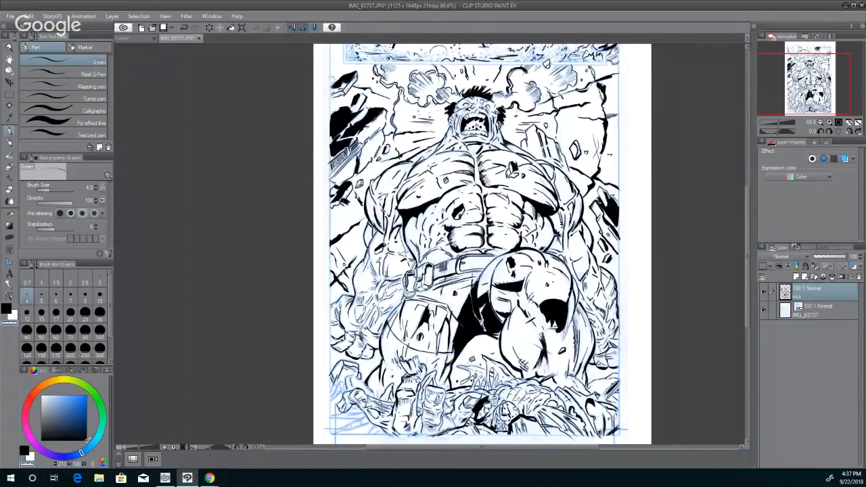
pyautogui.press('c')
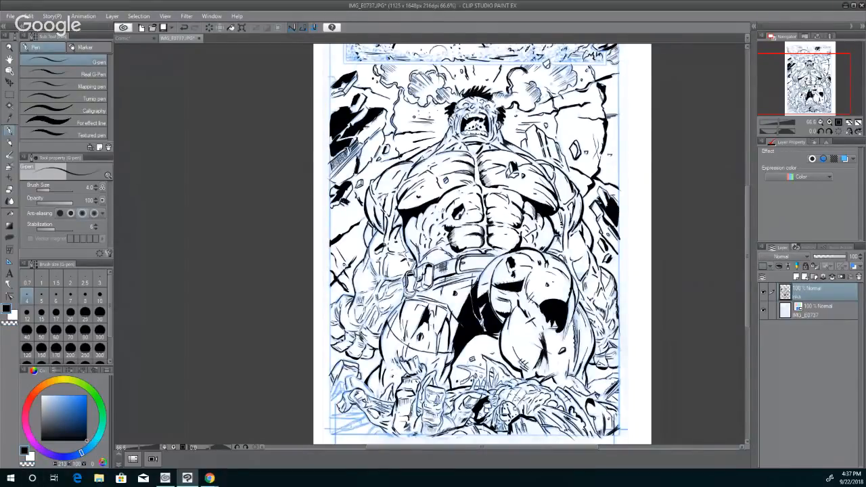
pyautogui.moveTo(378, 368)
pyautogui.mouseDown()
pyautogui.moveTo(370, 380)
pyautogui.moveTo(380, 368)
pyautogui.moveTo(376, 403)
pyautogui.mouseUp()
pyautogui.moveTo(368, 423)
pyautogui.mouseDown()
pyautogui.moveTo(379, 435)
pyautogui.moveTo(335, 430)
pyautogui.moveTo(331, 423)
pyautogui.moveTo(348, 418)
pyautogui.moveTo(334, 416)
pyautogui.moveTo(329, 398)
pyautogui.moveTo(355, 375)
pyautogui.moveTo(344, 380)
pyautogui.moveTo(380, 394)
pyautogui.moveTo(375, 399)
pyautogui.mouseUp()
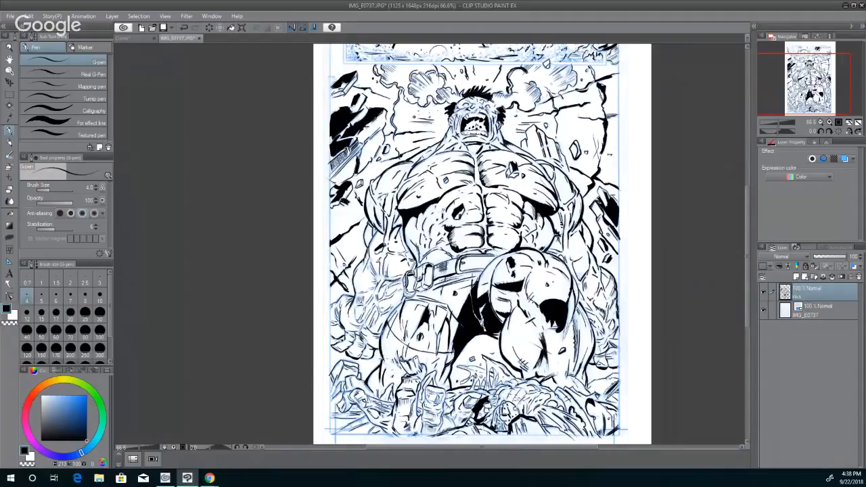
# - Add ink accents to the debris around the rear foot and along the rubble between the Hulk's legs
pyautogui.moveTo(385, 369); pyautogui.dragTo(382, 375)
pyautogui.moveTo(391, 371); pyautogui.dragTo(391, 374)
pyautogui.moveTo(466, 365); pyautogui.dragTo(469, 371)
pyautogui.moveTo(453, 368); pyautogui.dragTo(469, 366)
pyautogui.moveTo(461, 379); pyautogui.dragTo(496, 366)
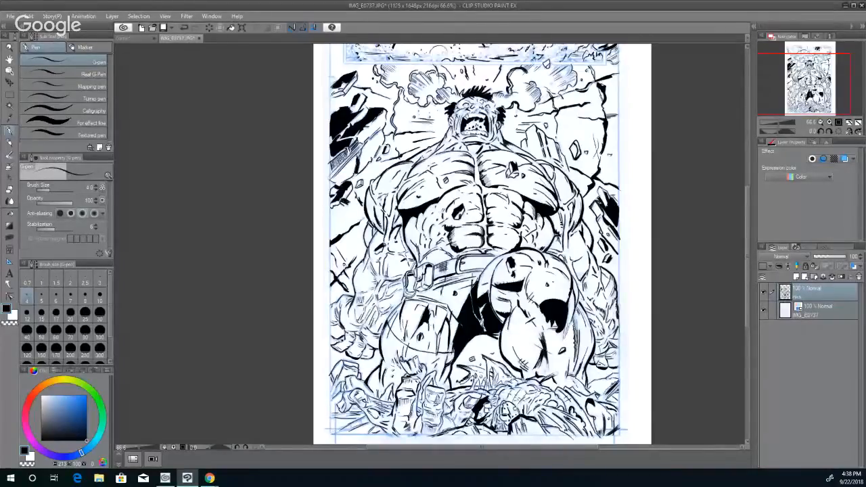
pyautogui.moveTo(499, 384)
pyautogui.mouseDown()
pyautogui.moveTo(516, 378)
pyautogui.moveTo(529, 401)
pyautogui.moveTo(524, 408)
pyautogui.moveTo(514, 397)
pyautogui.mouseUp()
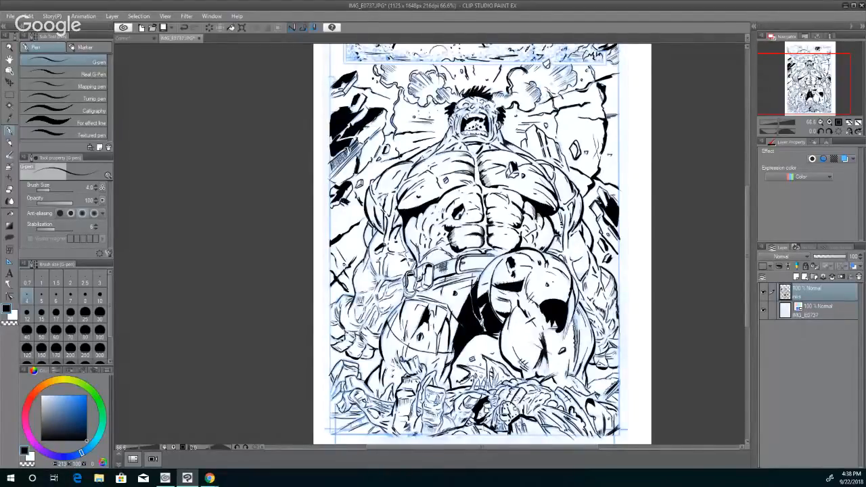
# - Ink the outlines and shading of the upright rubble blocks below the Hulk's rear leg
pyautogui.moveTo(438, 384)
pyautogui.mouseDown()
pyautogui.moveTo(447, 394)
pyautogui.moveTo(442, 428)
pyautogui.moveTo(475, 425)
pyautogui.mouseUp()
pyautogui.moveTo(419, 418)
pyautogui.mouseDown()
pyautogui.moveTo(426, 429)
pyautogui.moveTo(427, 417)
pyautogui.mouseUp()
pyautogui.moveTo(426, 382)
pyautogui.mouseDown()
pyautogui.moveTo(429, 407)
pyautogui.moveTo(431, 390)
pyautogui.moveTo(439, 395)
pyautogui.moveTo(426, 405)
pyautogui.moveTo(444, 417)
pyautogui.moveTo(430, 413)
pyautogui.mouseUp()
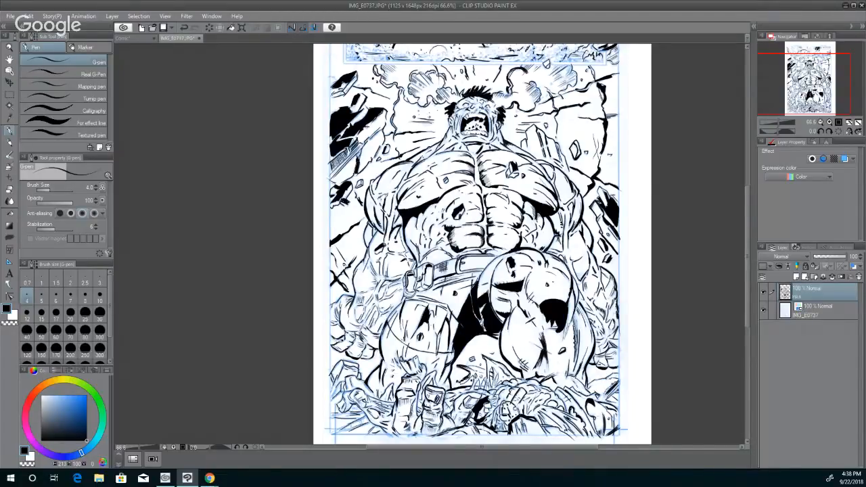
pyautogui.moveTo(408, 413); pyautogui.dragTo(413, 417)
pyautogui.moveTo(428, 363)
pyautogui.mouseDown()
pyautogui.moveTo(422, 380)
pyautogui.moveTo(397, 388)
pyautogui.moveTo(397, 407)
pyautogui.mouseUp()
pyautogui.moveTo(380, 397)
pyautogui.mouseDown()
pyautogui.moveTo(389, 403)
pyautogui.moveTo(358, 386)
pyautogui.moveTo(348, 392)
pyautogui.moveTo(358, 403)
pyautogui.moveTo(337, 394)
pyautogui.moveTo(346, 398)
pyautogui.moveTo(342, 412)
pyautogui.moveTo(368, 404)
pyautogui.moveTo(388, 434)
pyautogui.moveTo(375, 415)
pyautogui.mouseUp()
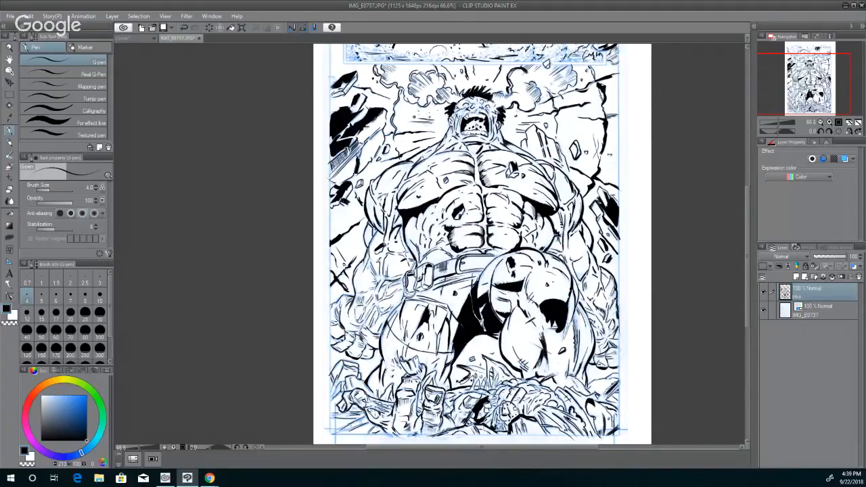
# - Hatch and darken the rubble at the bottom centre of the page, beside the upright blocks
pyautogui.moveTo(454, 385); pyautogui.dragTo(436, 416)
pyautogui.moveTo(467, 391)
pyautogui.mouseDown()
pyautogui.moveTo(445, 416)
pyautogui.moveTo(464, 397)
pyautogui.mouseUp()
pyautogui.moveTo(474, 387); pyautogui.dragTo(465, 395)
pyautogui.moveTo(480, 388); pyautogui.dragTo(461, 402)
pyautogui.moveTo(468, 395)
pyautogui.mouseDown()
pyautogui.moveTo(460, 408)
pyautogui.moveTo(460, 399)
pyautogui.mouseUp()
pyautogui.moveTo(467, 394); pyautogui.dragTo(459, 407)
pyautogui.moveTo(466, 398); pyautogui.dragTo(460, 410)
pyautogui.moveTo(473, 404)
pyautogui.mouseDown()
pyautogui.moveTo(461, 417)
pyautogui.moveTo(468, 420)
pyautogui.mouseUp()
pyautogui.moveTo(476, 409)
pyautogui.mouseDown()
pyautogui.moveTo(464, 424)
pyautogui.moveTo(445, 412)
pyautogui.moveTo(450, 423)
pyautogui.mouseUp()
pyautogui.moveTo(462, 413); pyautogui.dragTo(455, 429)
# - Sample the page's pale color and cut light strokes into the dark rubble at the bottom centre
pyautogui.keyDown('alt'); pyautogui.click(461, 420); pyautogui.keyUp('alt')
pyautogui.moveTo(471, 420); pyautogui.dragTo(465, 428)
pyautogui.moveTo(474, 423); pyautogui.dragTo(467, 428)
pyautogui.moveTo(476, 419); pyautogui.dragTo(459, 432)
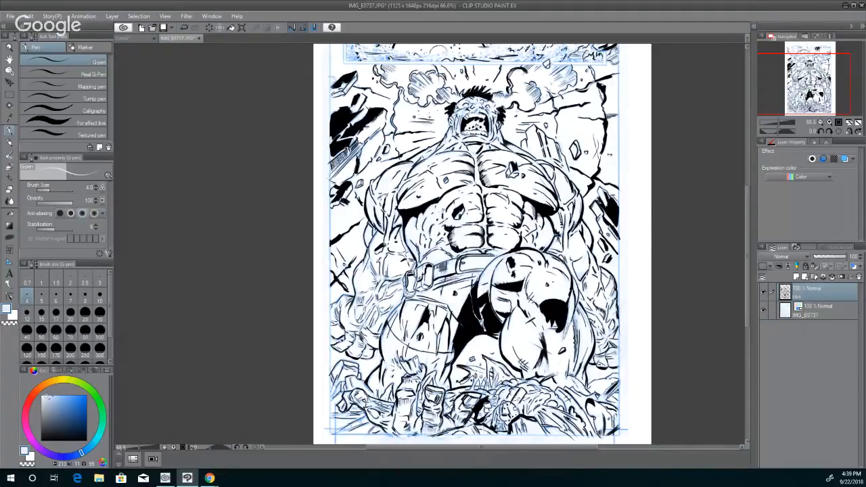
# - Restore black as the drawing color and hatch the outer side of the raised leg's shin
pyautogui.moveTo(47, 395)
pyautogui.mouseDown()
pyautogui.moveTo(119, 429)
pyautogui.moveTo(137, 451)
pyautogui.mouseUp()
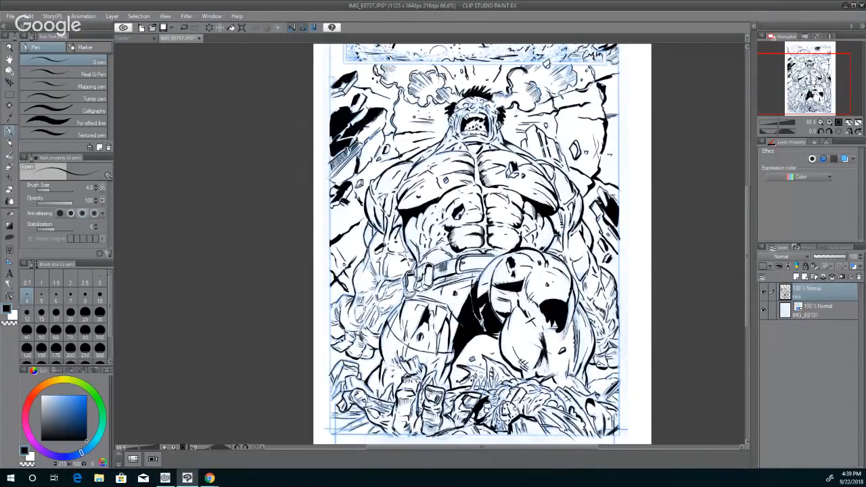
pyautogui.moveTo(418, 396); pyautogui.dragTo(413, 414)
pyautogui.moveTo(549, 373)
pyautogui.mouseDown()
pyautogui.moveTo(544, 357)
pyautogui.moveTo(576, 323)
pyautogui.mouseUp()
pyautogui.moveTo(572, 358); pyautogui.dragTo(584, 305)
pyautogui.moveTo(505, 329); pyautogui.dragTo(509, 320)
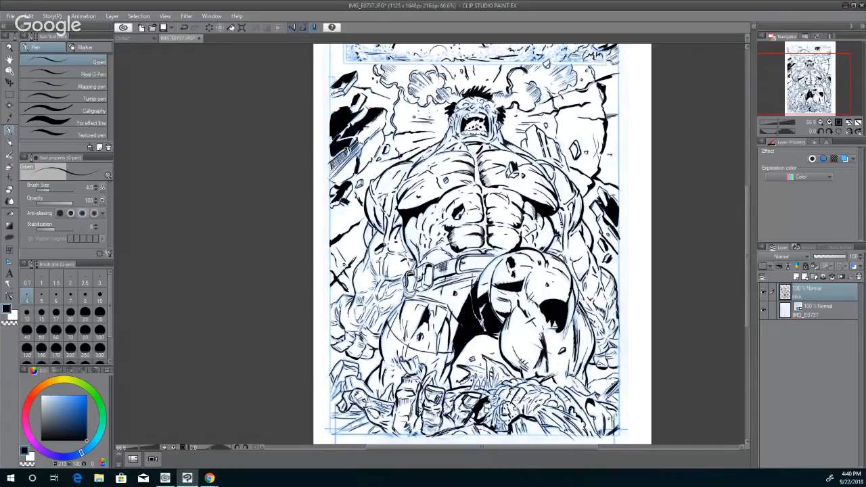
# - Feather hatching across the raised leg's calf and fill in the solid black patch below its knee
pyautogui.moveTo(513, 358); pyautogui.dragTo(523, 365)
pyautogui.moveTo(513, 313); pyautogui.dragTo(503, 335)
pyautogui.moveTo(508, 332)
pyautogui.mouseDown()
pyautogui.moveTo(499, 349)
pyautogui.moveTo(504, 327)
pyautogui.mouseUp()
pyautogui.moveTo(517, 307)
pyautogui.mouseDown()
pyautogui.moveTo(507, 326)
pyautogui.moveTo(512, 318)
pyautogui.mouseUp()
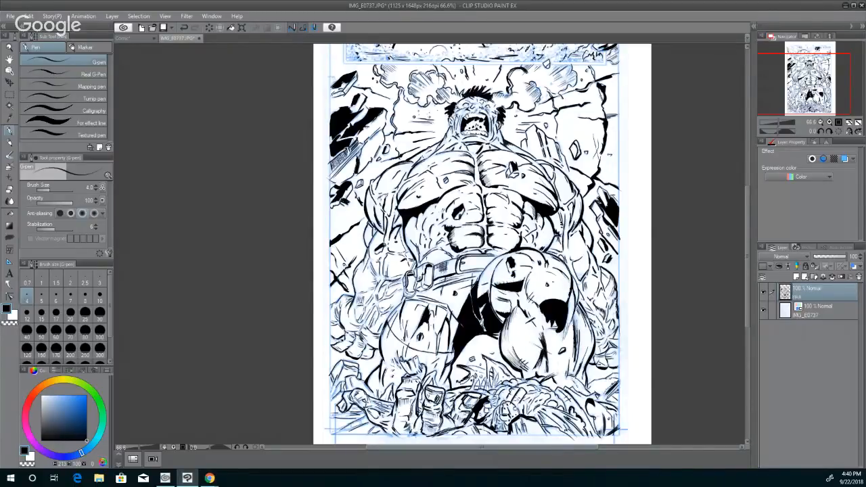
pyautogui.moveTo(530, 356)
pyautogui.mouseDown()
pyautogui.moveTo(538, 369)
pyautogui.moveTo(528, 332)
pyautogui.mouseUp()
pyautogui.moveTo(543, 322); pyautogui.dragTo(531, 333)
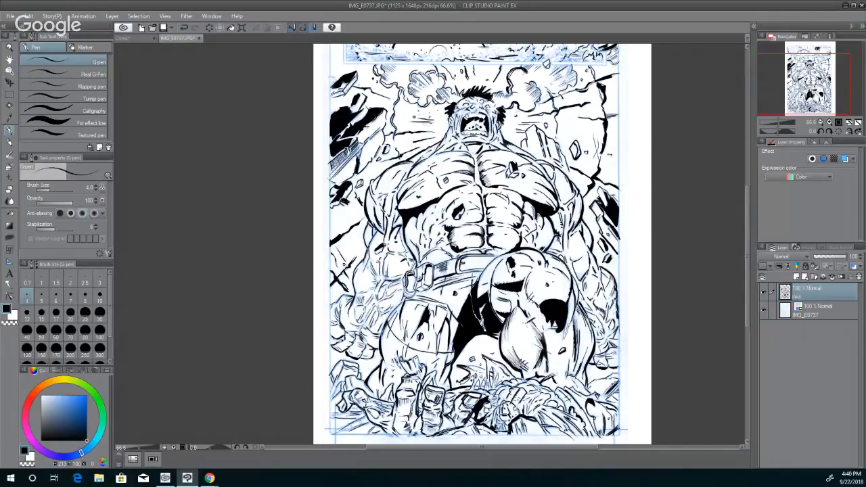
pyautogui.moveTo(526, 342)
pyautogui.mouseDown()
pyautogui.moveTo(512, 364)
pyautogui.moveTo(520, 365)
pyautogui.mouseUp()
pyautogui.moveTo(523, 352); pyautogui.dragTo(515, 361)
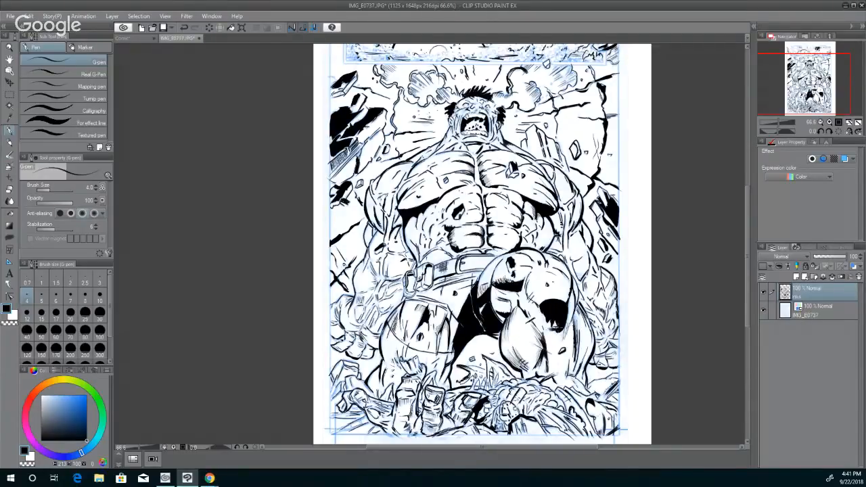
pyautogui.moveTo(554, 318); pyautogui.dragTo(551, 327)
pyautogui.press('x')
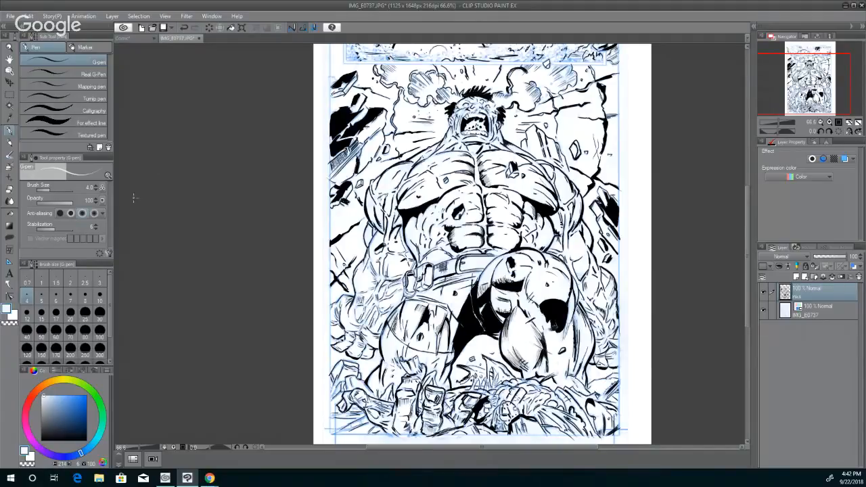
# - Begin saving the page as a new file in the Pictures folder, named inkpracticeH
pyautogui.scroll(-1, 174, 215)
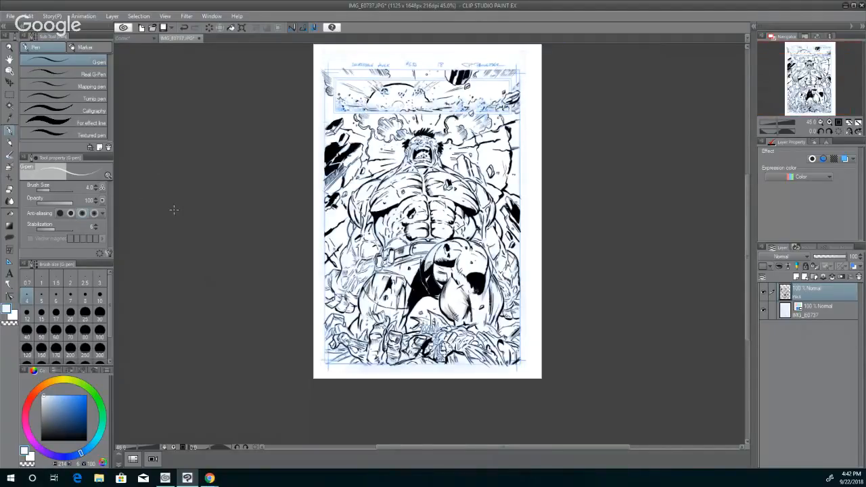
pyautogui.scroll(-1, 174, 211)
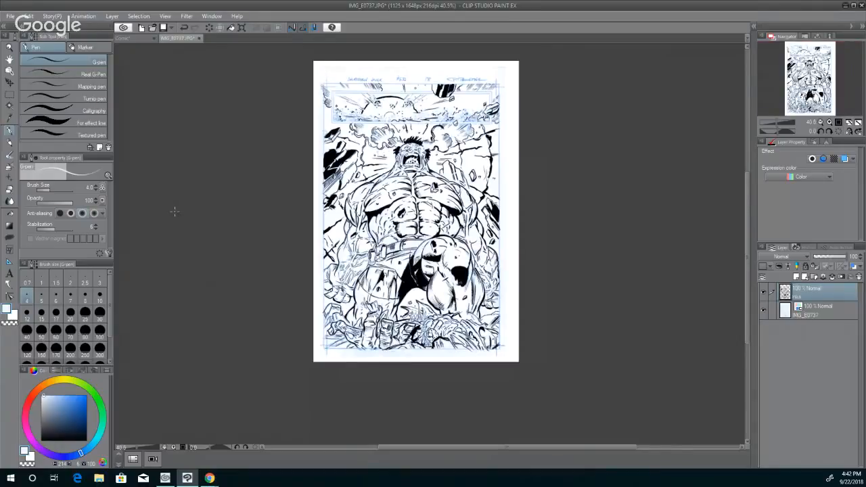
pyautogui.click(11, 17)
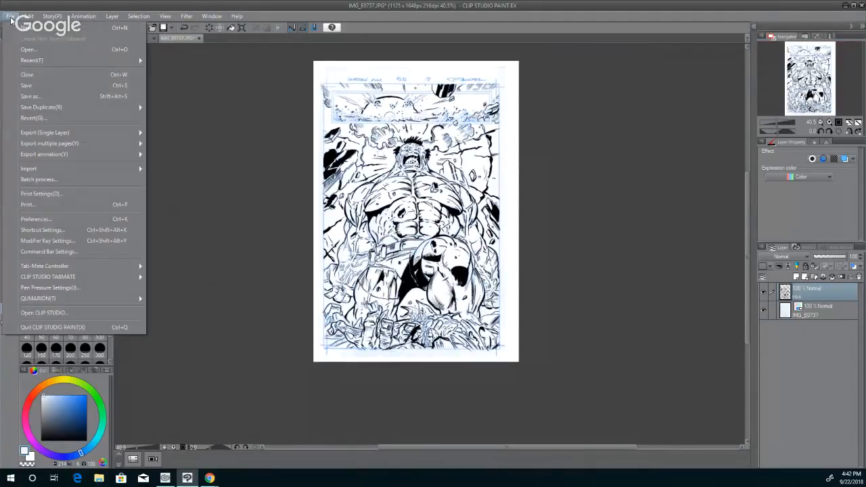
pyautogui.click(30, 96)
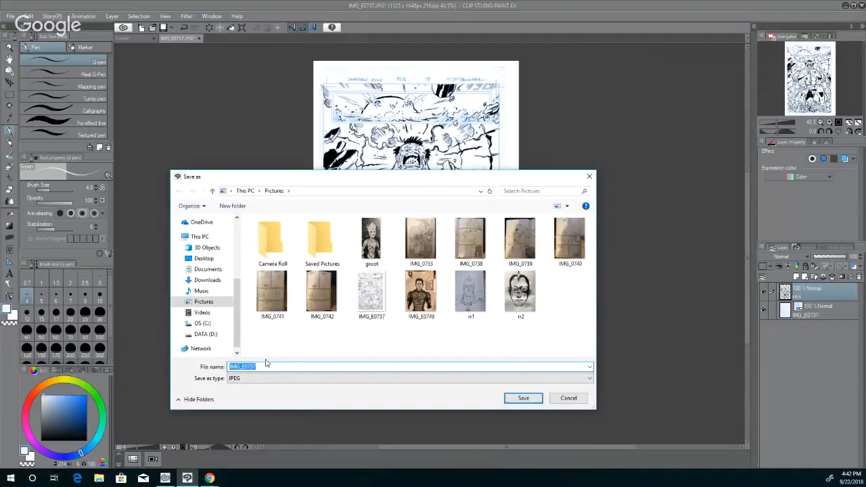
pyautogui.write('ink')
pyautogui.write('i')
pyautogui.press('BackSpace')
pyautogui.press('BackSpace')
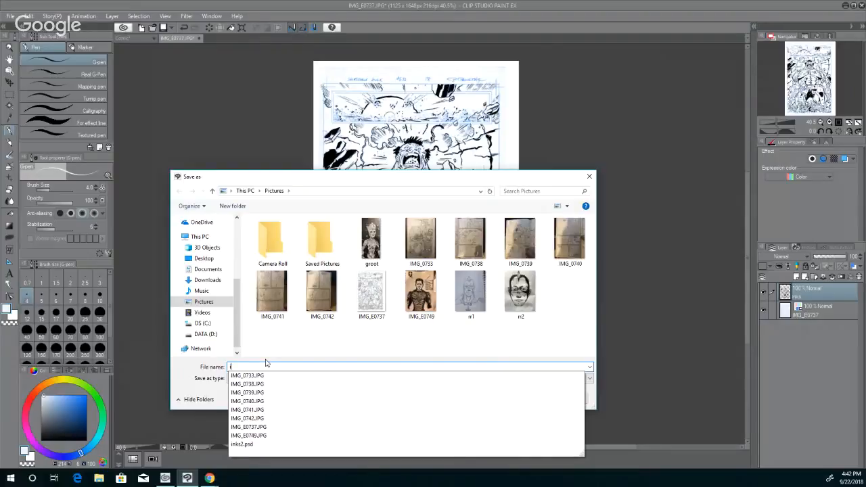
pyautogui.write('nk')
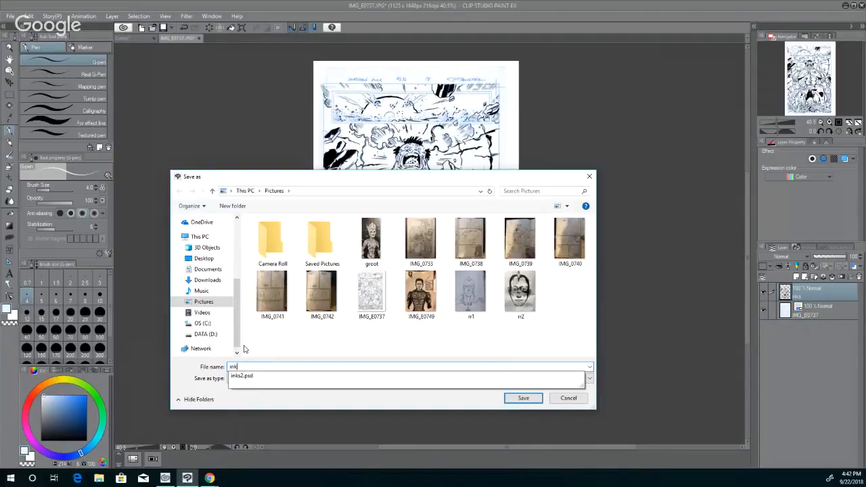
pyautogui.write('par')
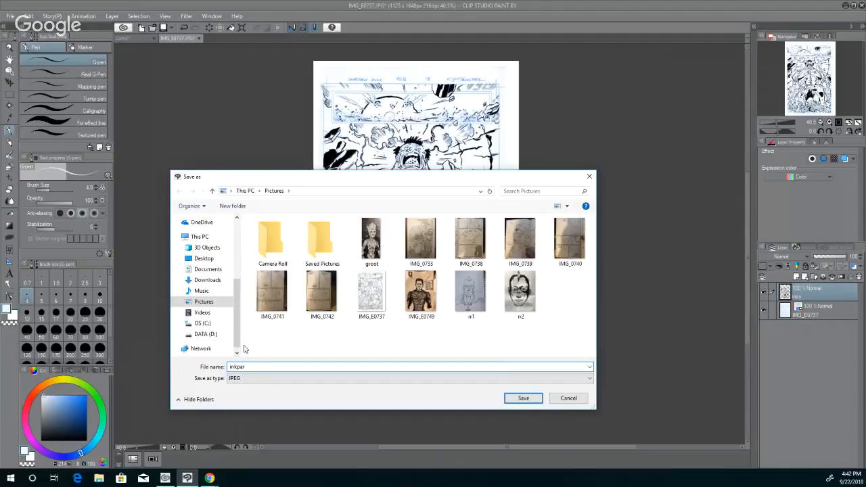
pyautogui.press('BackSpace')
pyautogui.press('BackSpace')
pyautogui.write('racticeH')
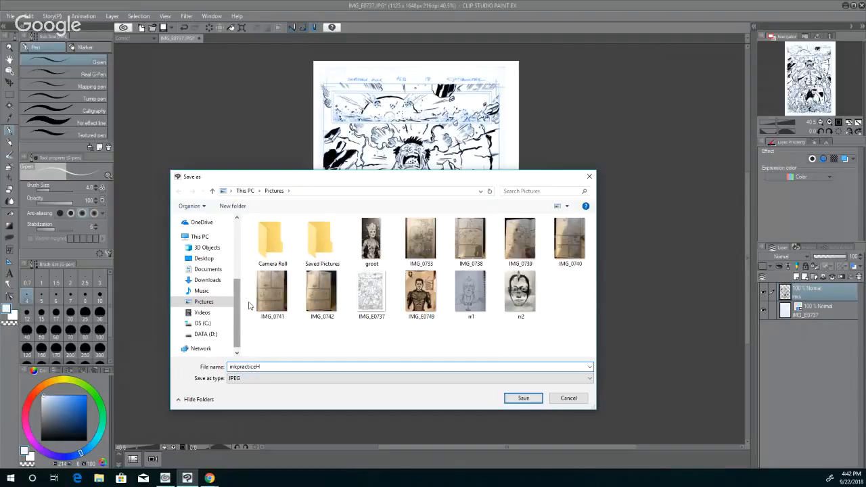
# - Set the file format to PNG and save, accepting that layer information is not kept
pyautogui.click(589, 379)
pyautogui.click(311, 408)
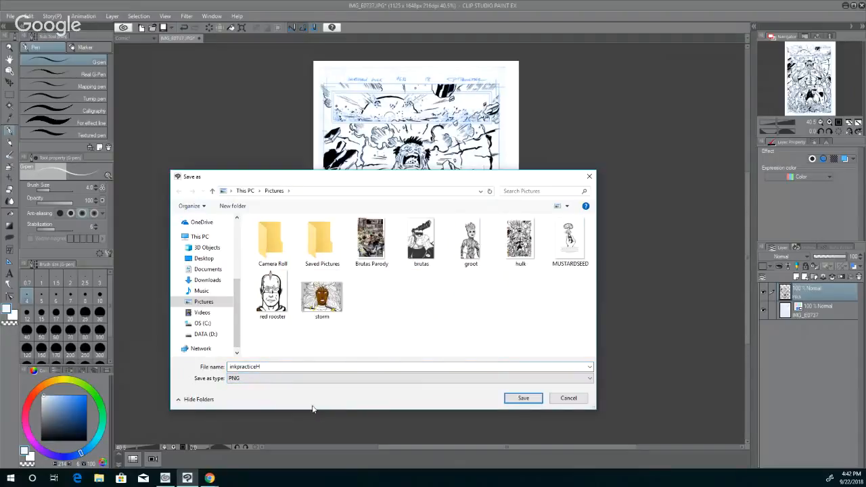
pyautogui.click(524, 397)
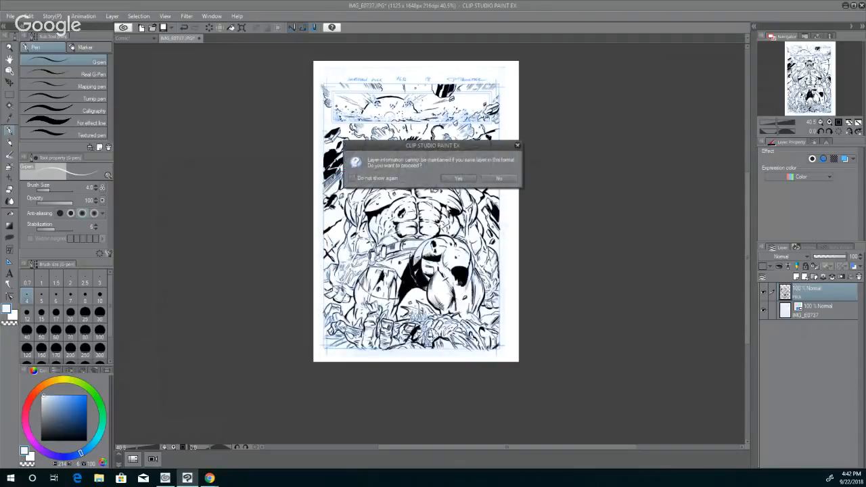
pyautogui.click(458, 179)
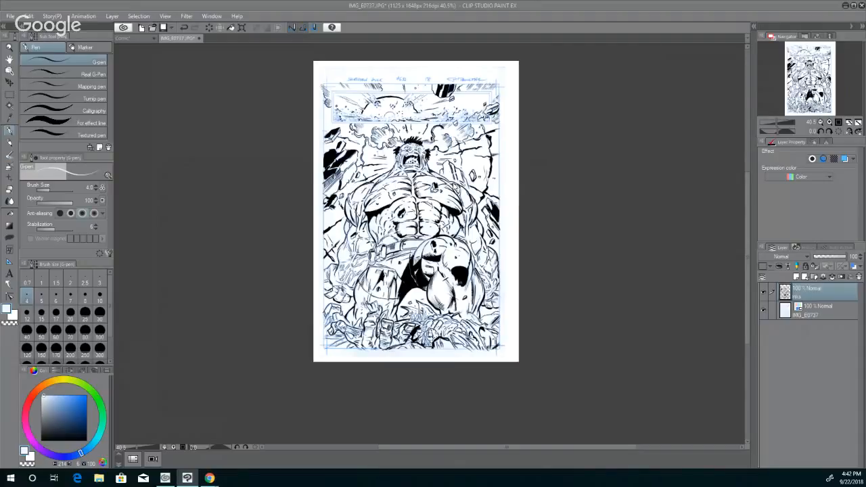